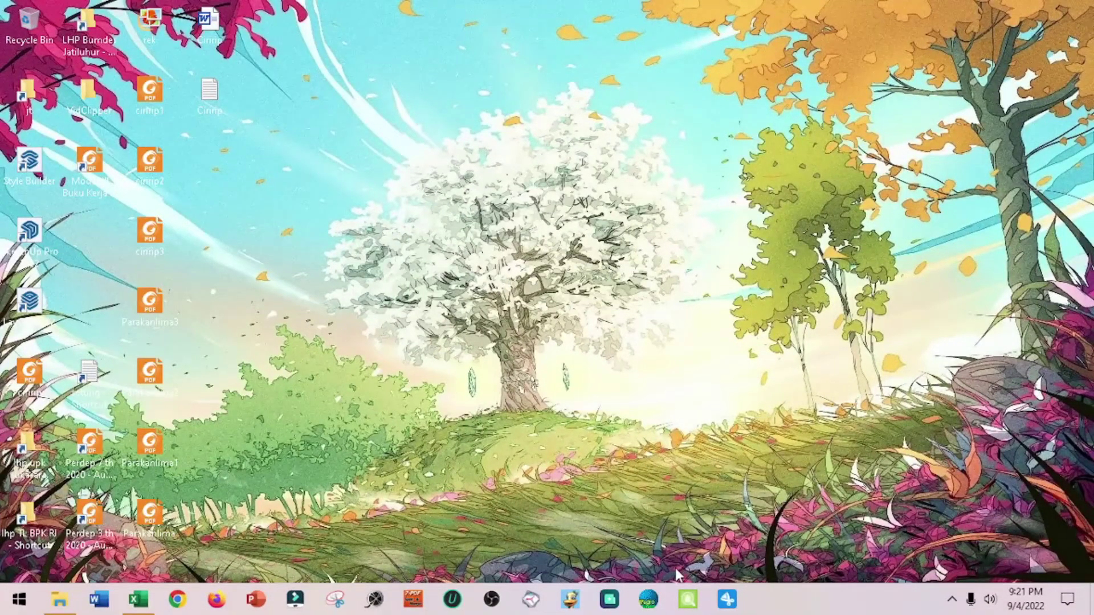
- Bring up the monthly budget workbook in Excel from the taskbar
left_click(140, 600)
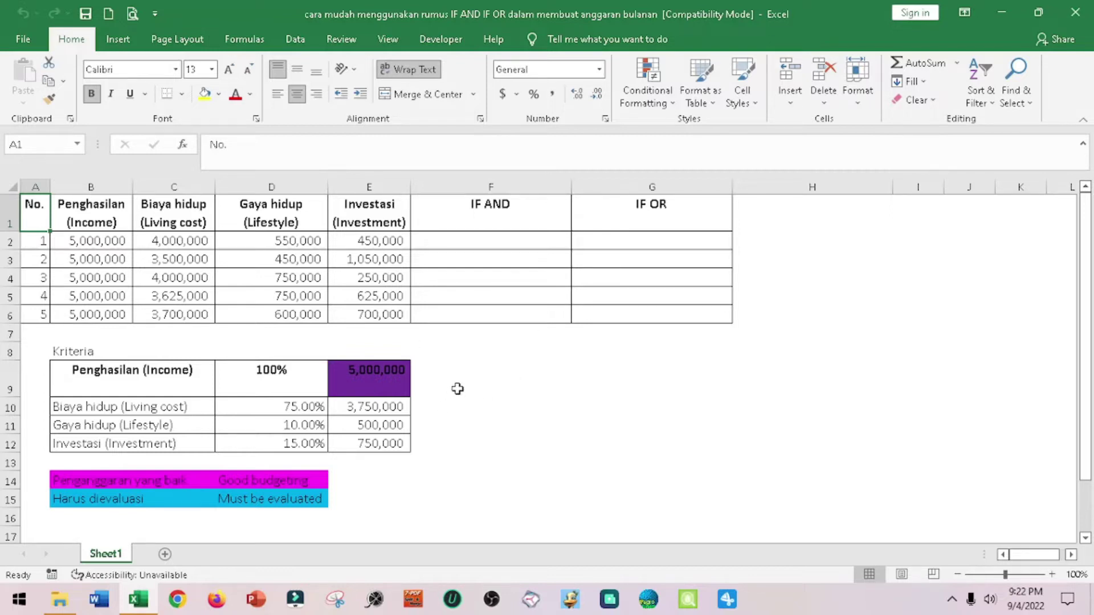
left_click(356, 372)
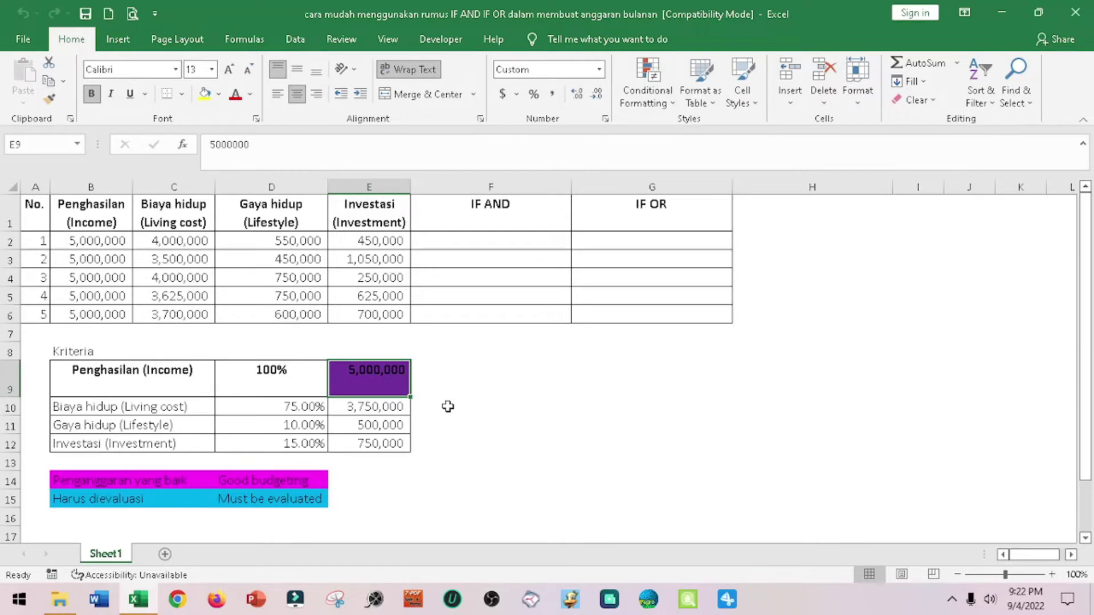
left_click(236, 409)
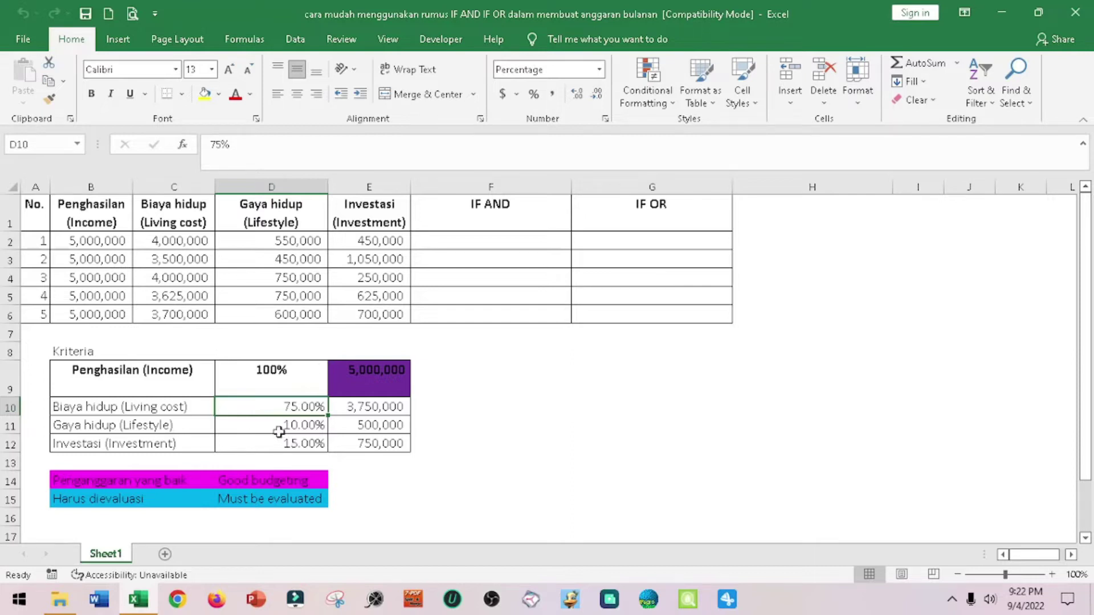
left_click(359, 380)
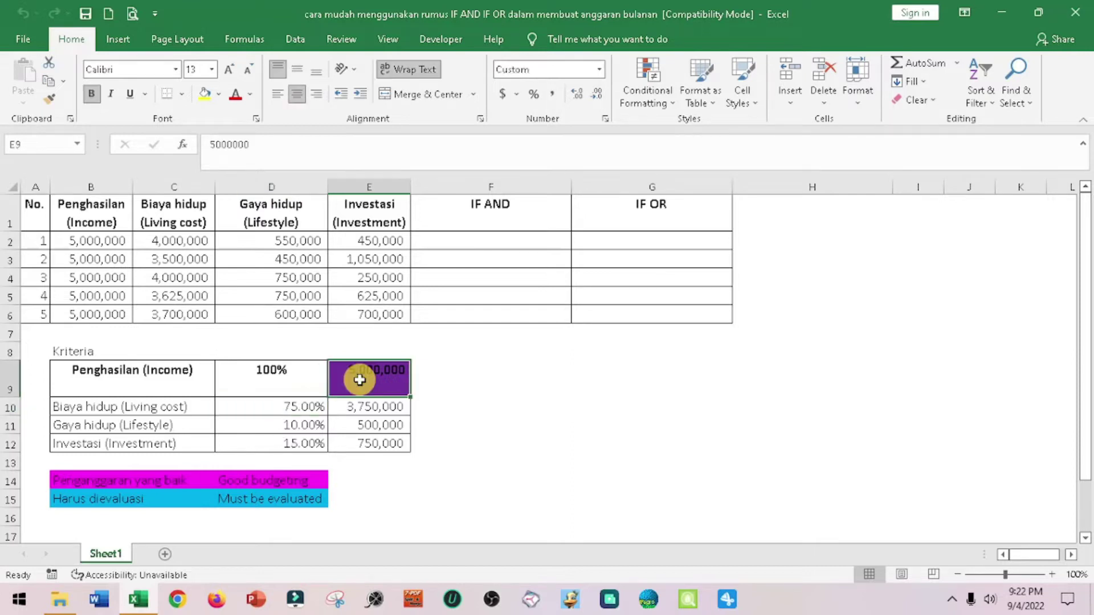
left_click(374, 409)
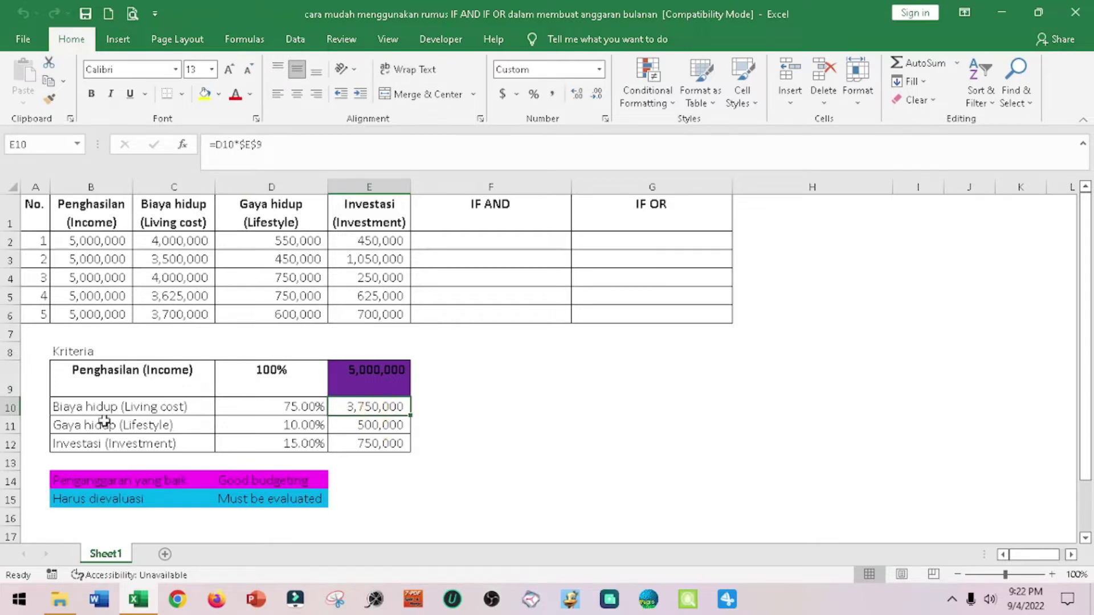
left_click(185, 423)
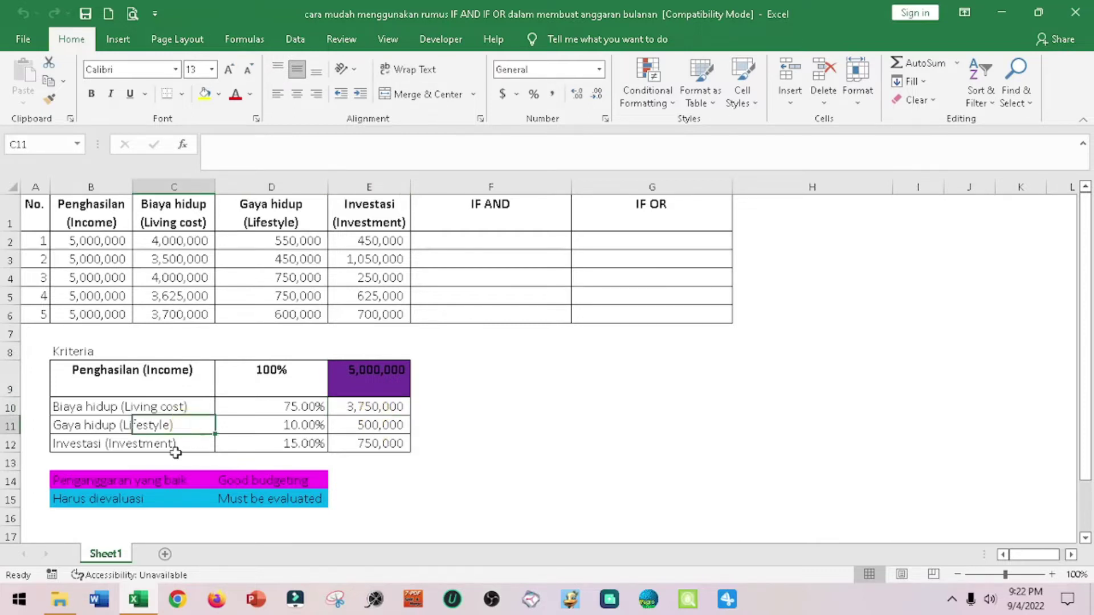
left_click(233, 427)
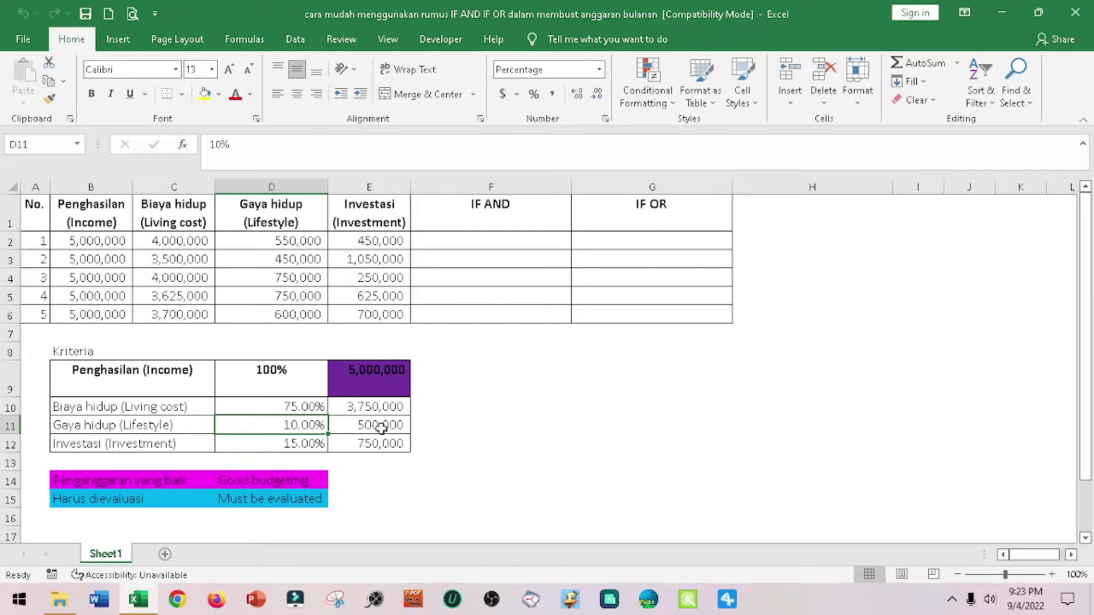
left_click(381, 429)
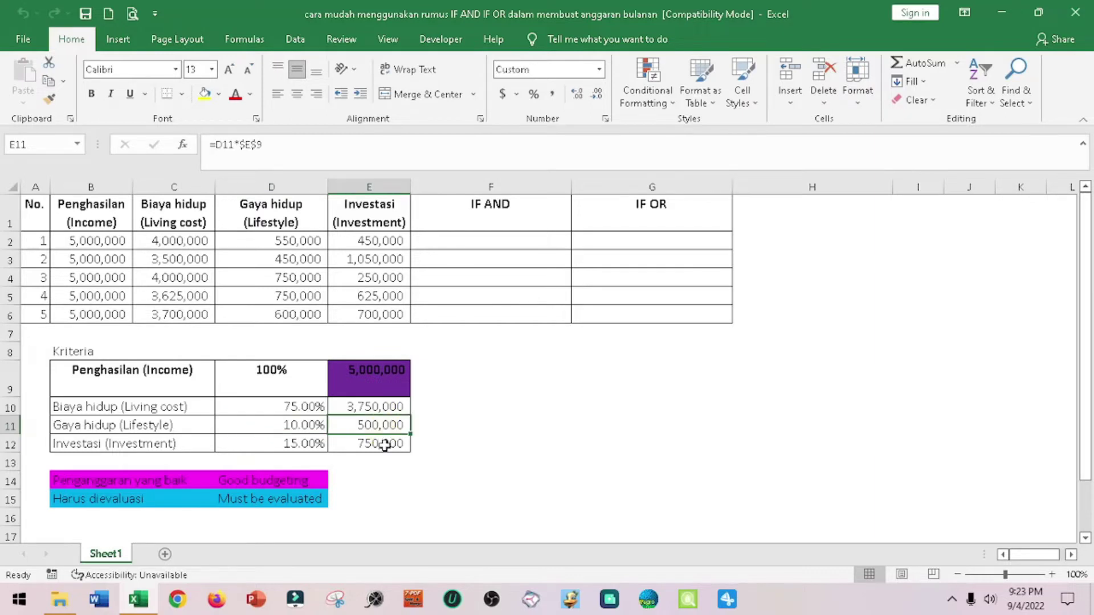
left_click(193, 441)
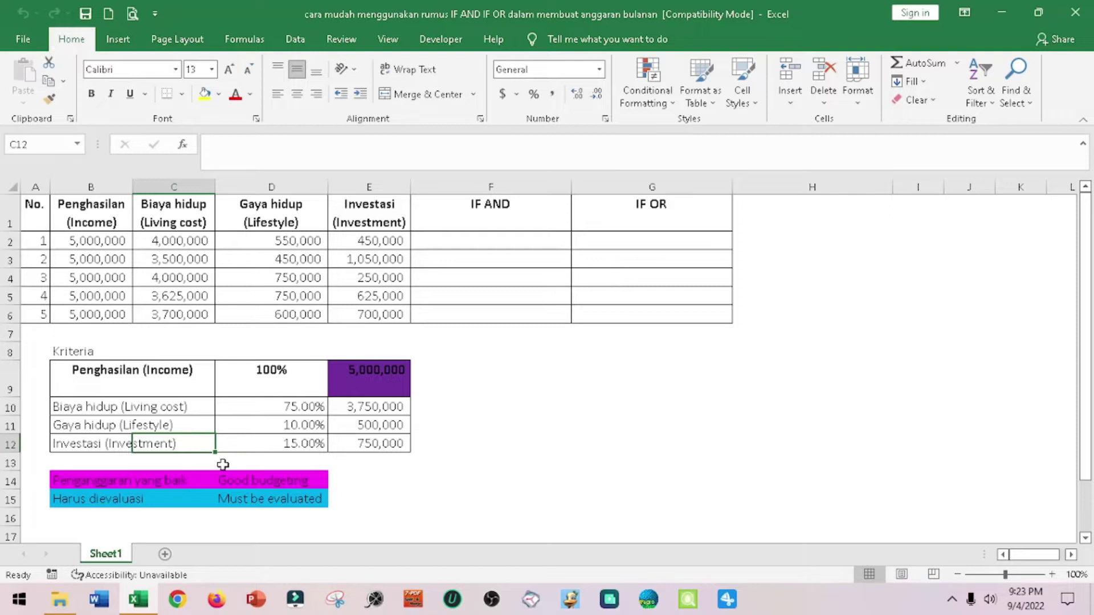
left_click(244, 444)
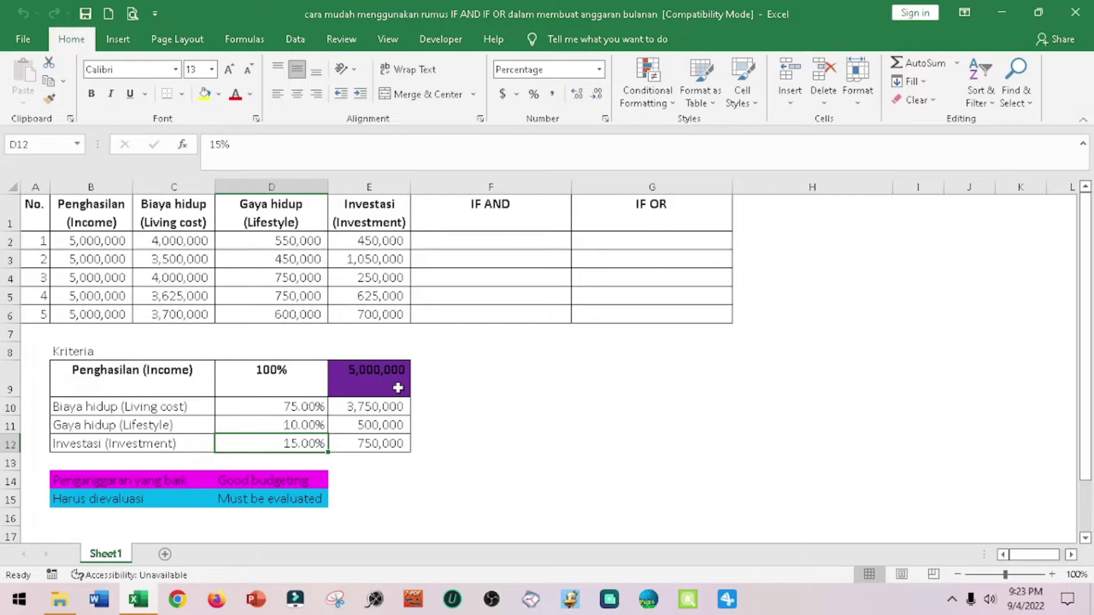
left_click(368, 445)
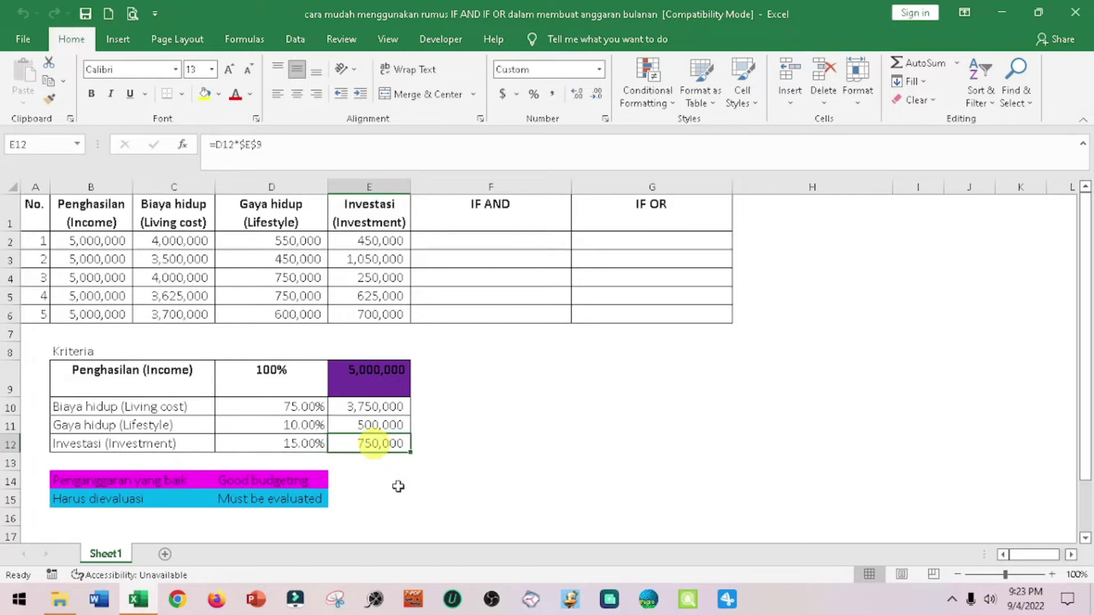
left_click_drag(273, 404, 269, 440)
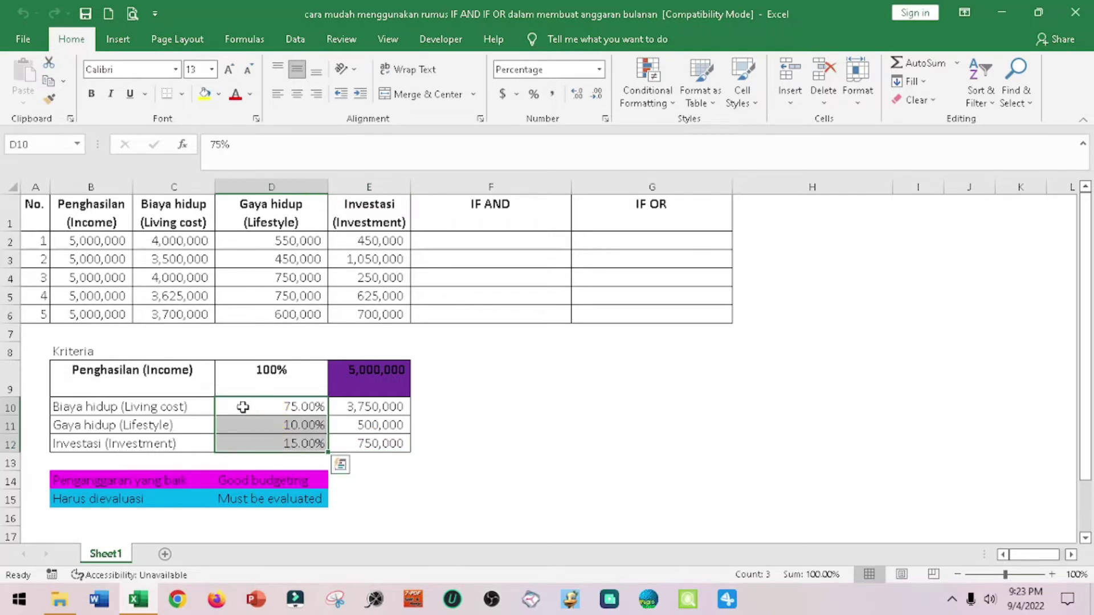
left_click(245, 441)
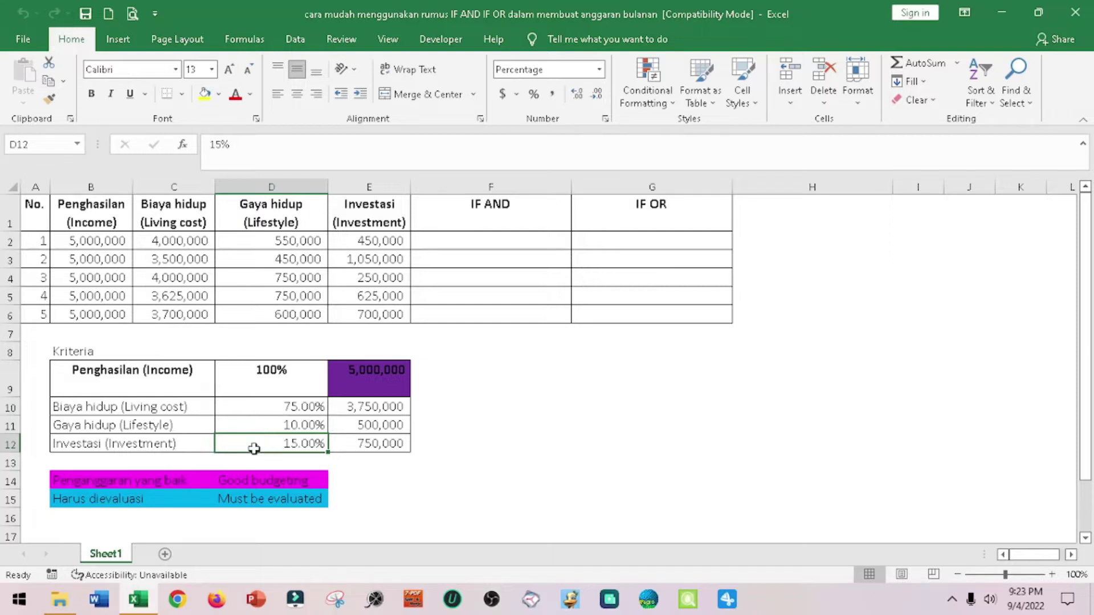
left_click(67, 405)
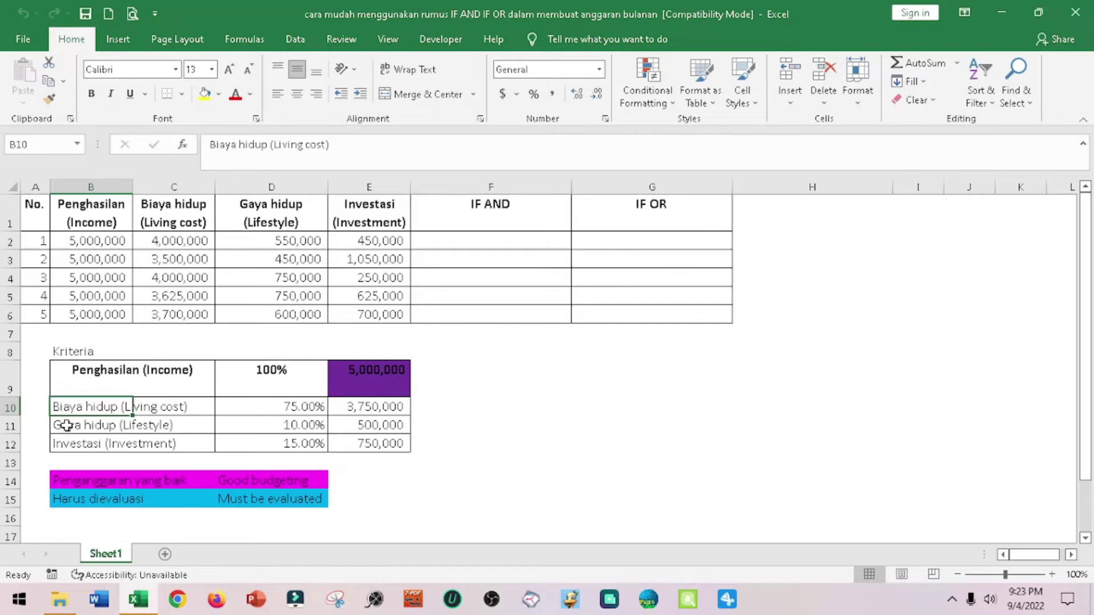
left_click(66, 425)
left_click(65, 443)
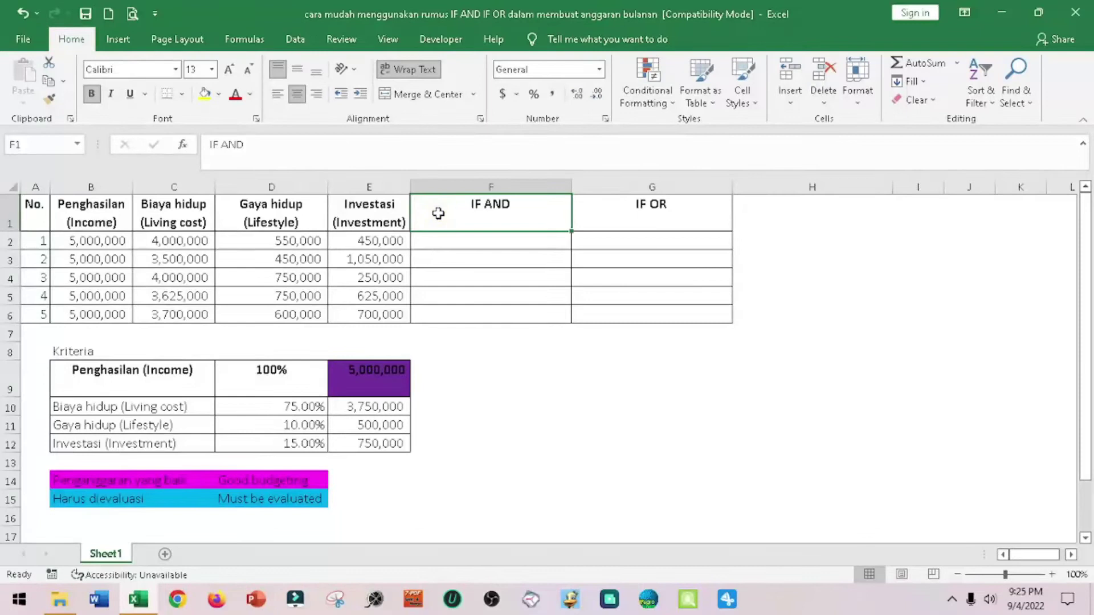
left_click(434, 238)
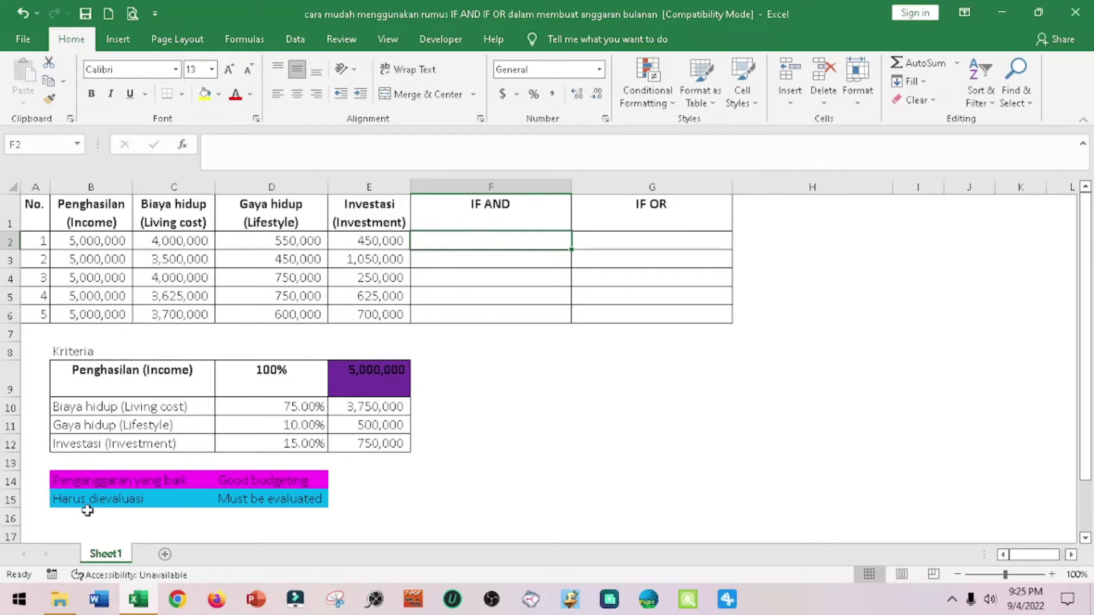
left_click(64, 480)
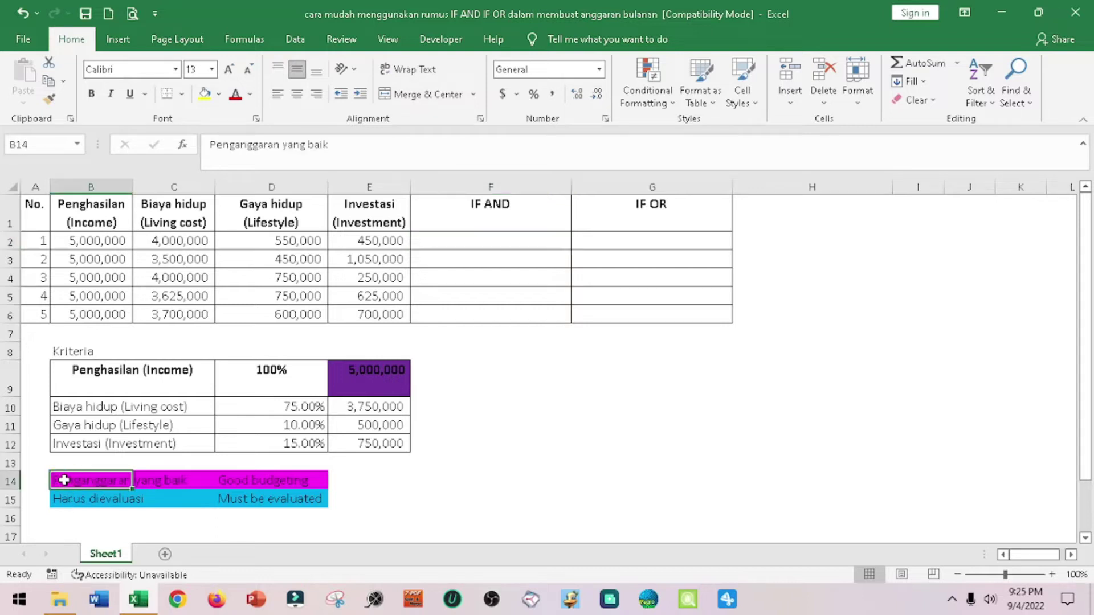
left_click(460, 244)
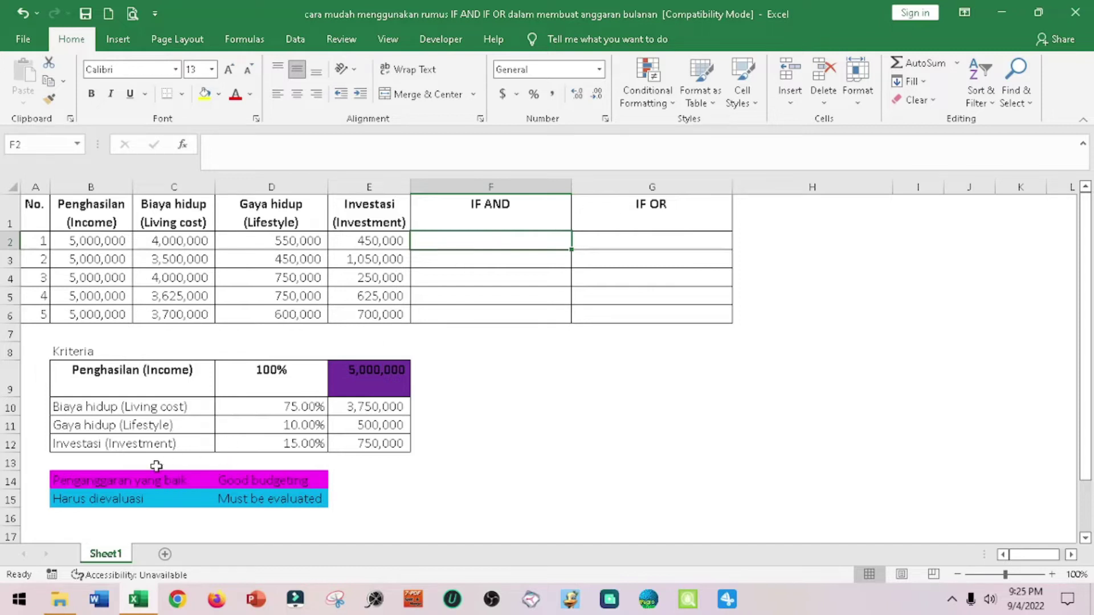
left_click(60, 500)
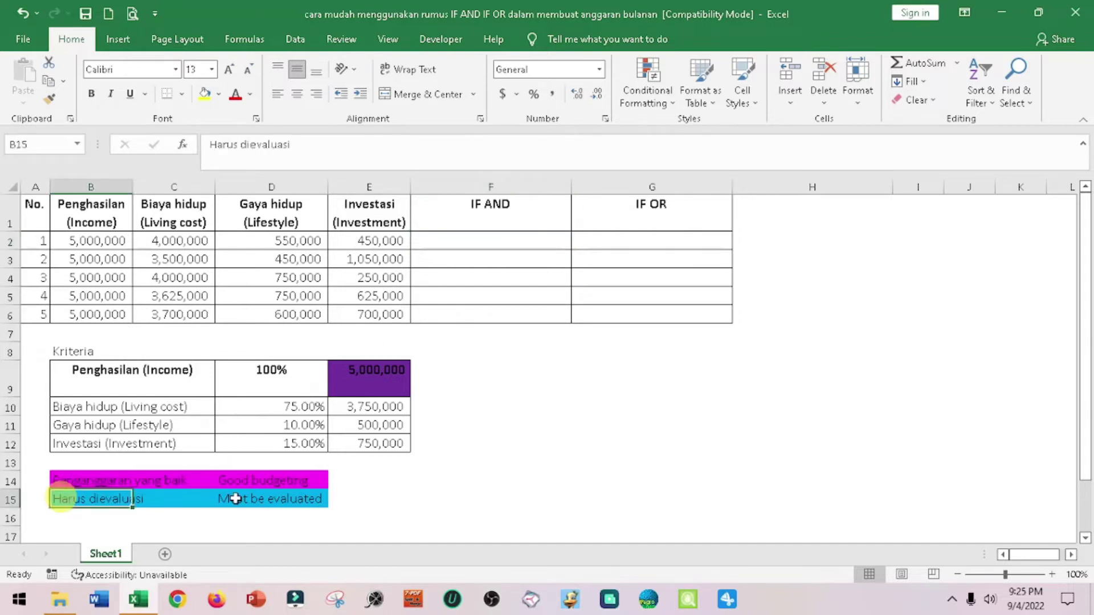
left_click(642, 245)
left_click(630, 216)
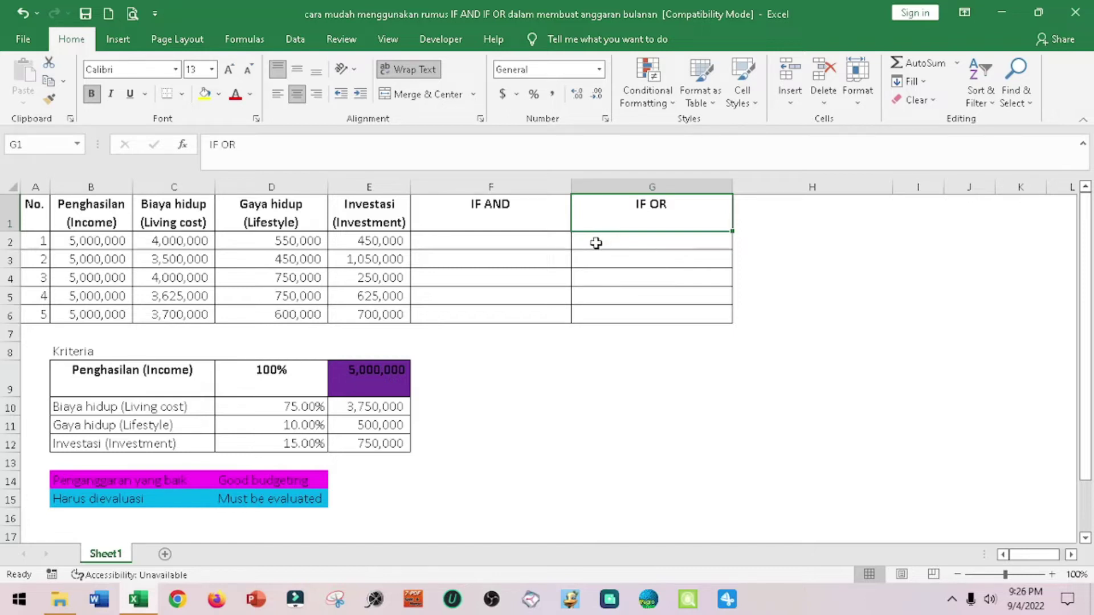
left_click(57, 480)
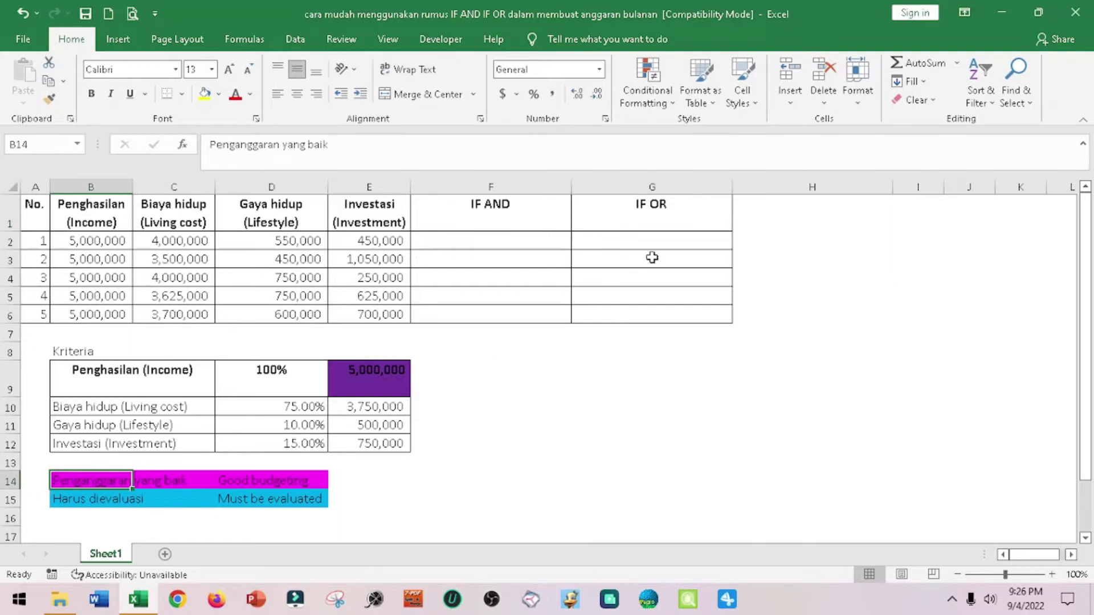
left_click(660, 238)
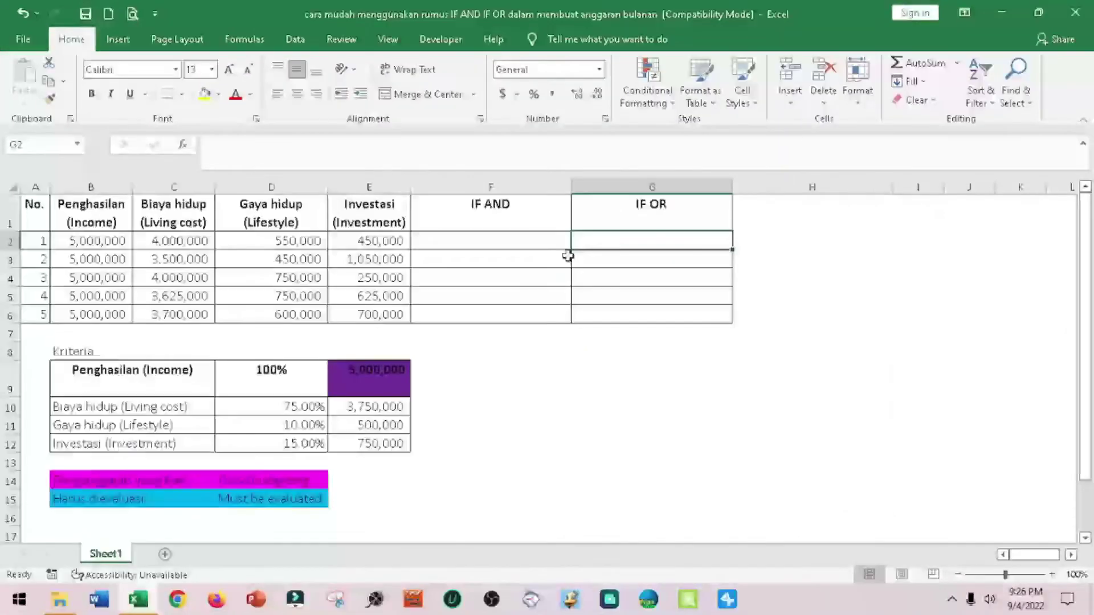
- Create a new conditional formatting rule on F2:G6 for cells containing the text =$B$14
mouse_move(434, 241)
left_mouse_down()
mouse_move(661, 291)
mouse_move(659, 311)
left_mouse_up()
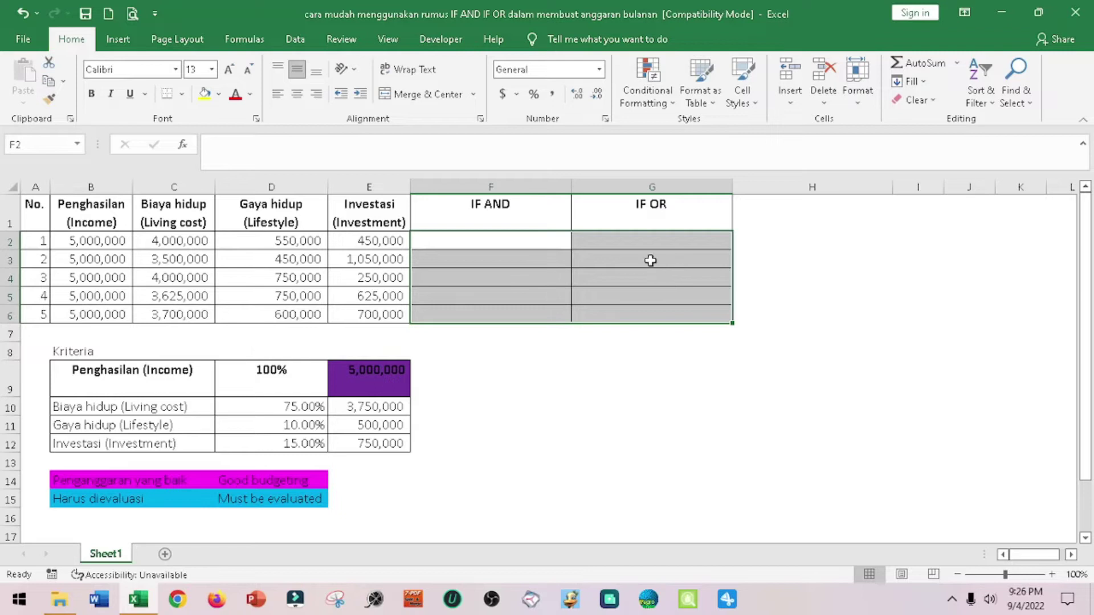
left_click(673, 104)
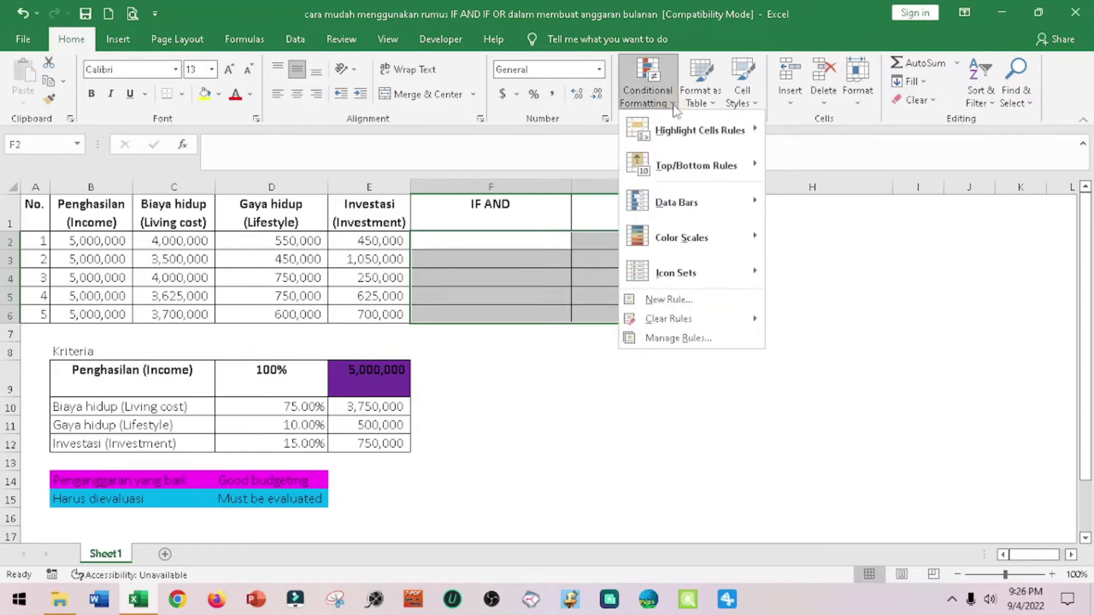
left_click(685, 307)
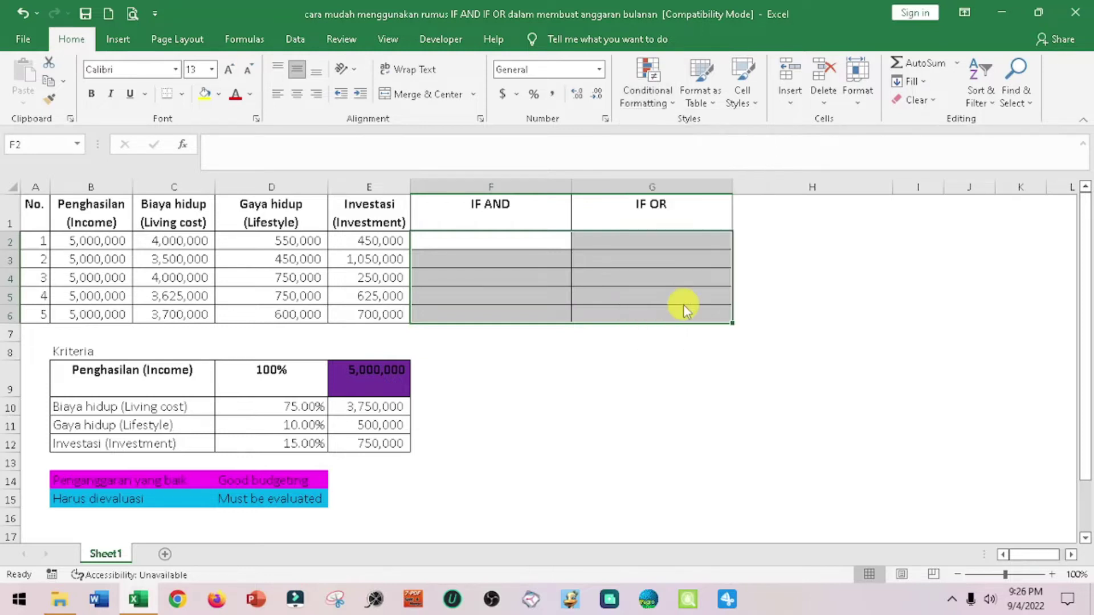
left_click_drag(372, 55, 791, 245)
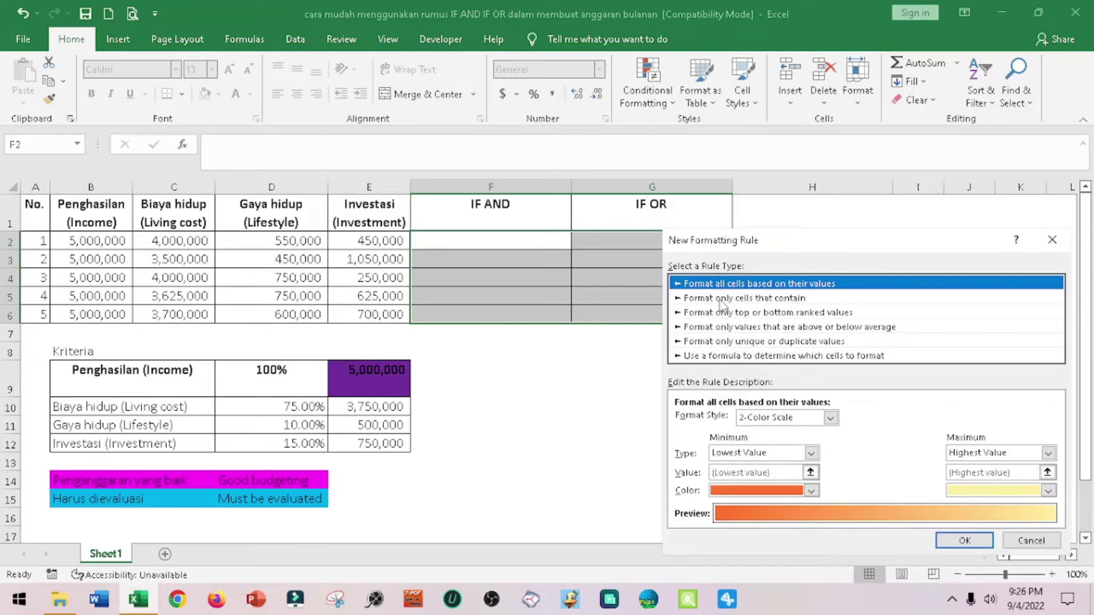
left_click(721, 299)
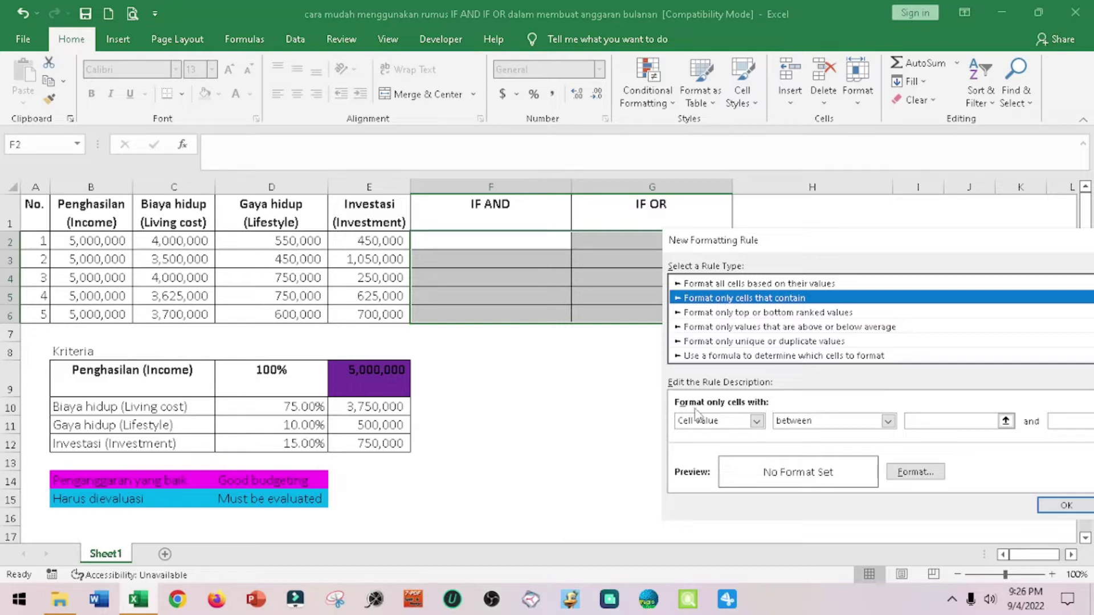
left_click(758, 422)
left_click(725, 446)
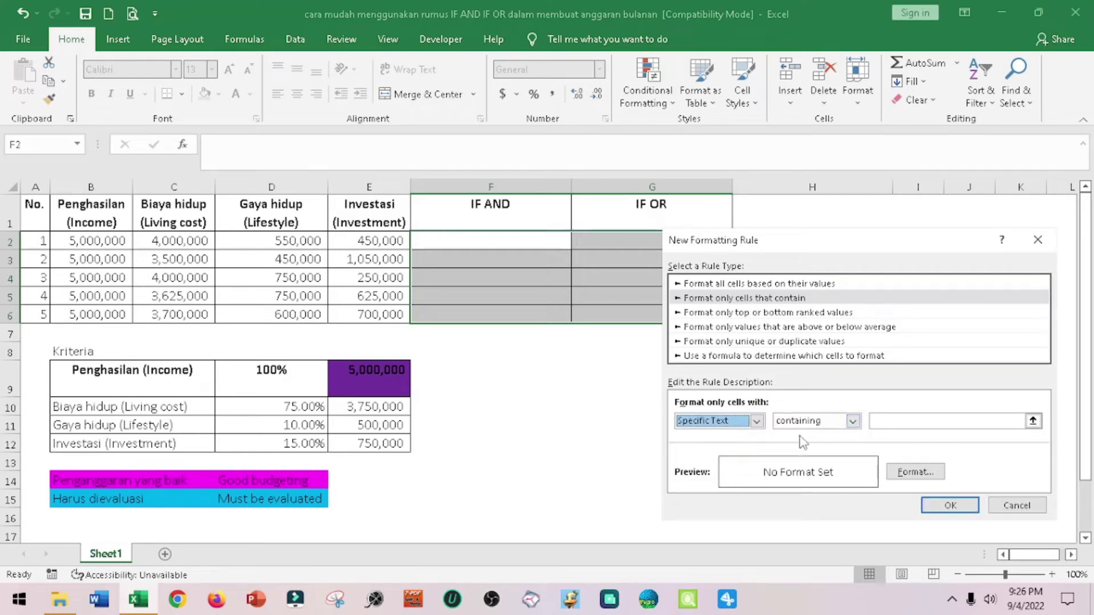
left_click(895, 424)
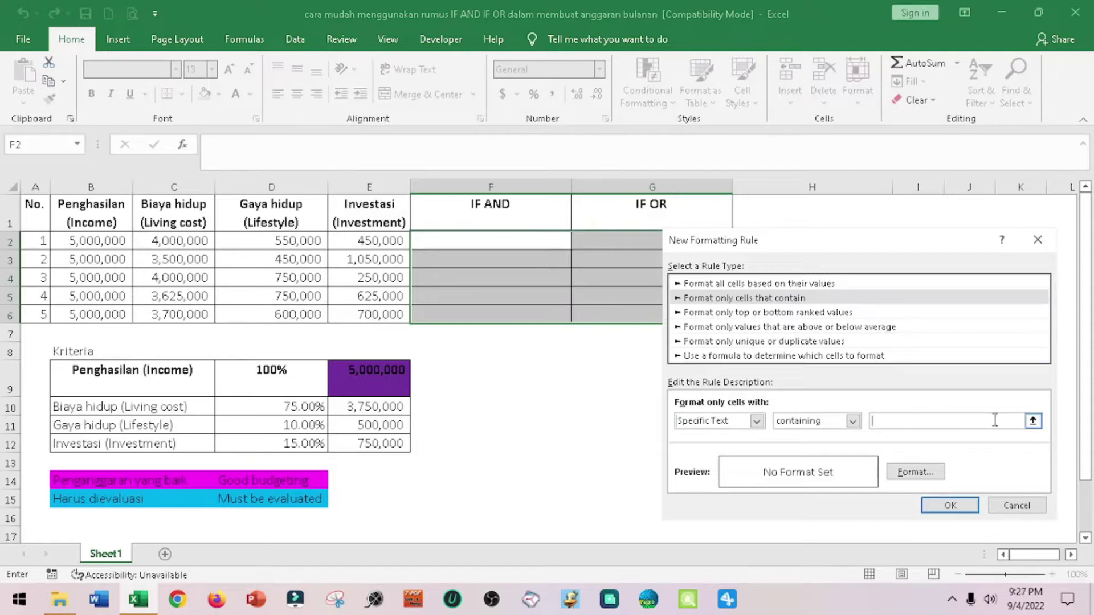
left_click(58, 483)
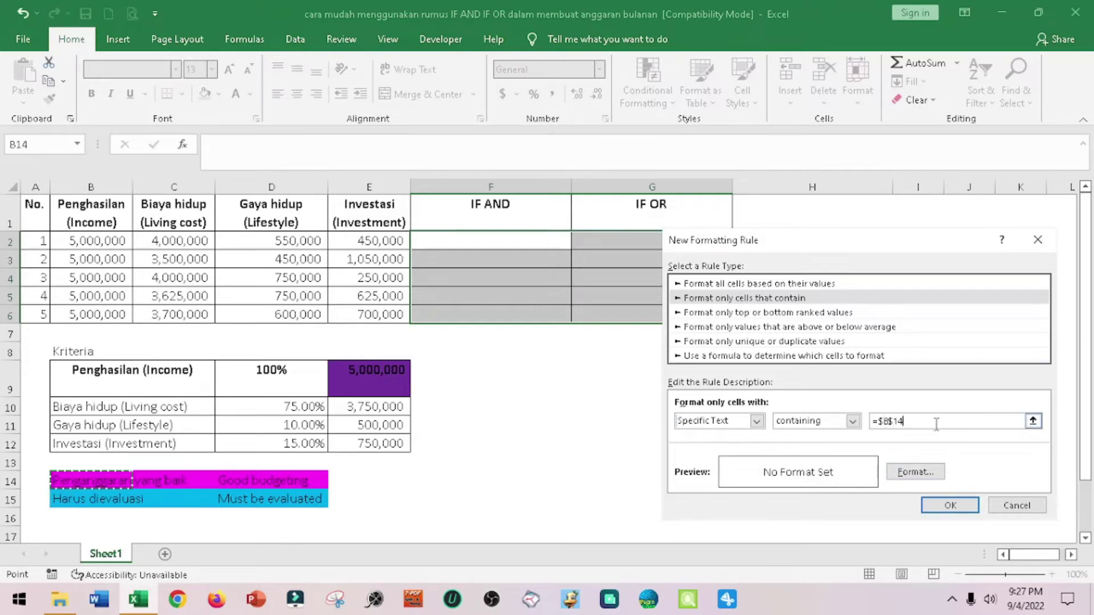
left_click(933, 478)
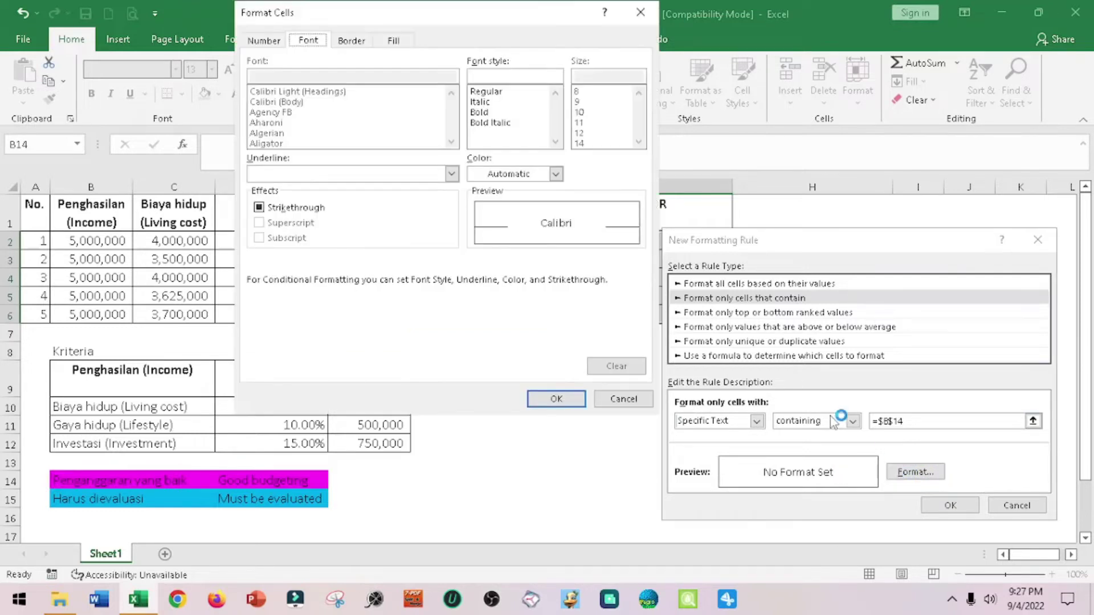
- Give the B14 text-match rule a magenta fill and apply it to F2:G6
left_click(396, 41)
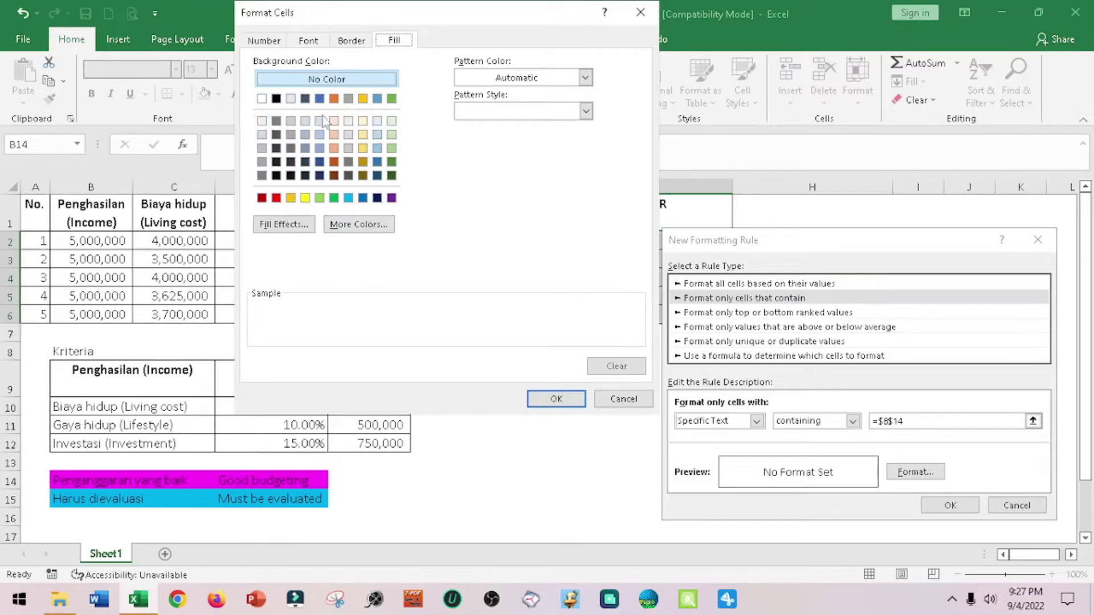
left_click(364, 236)
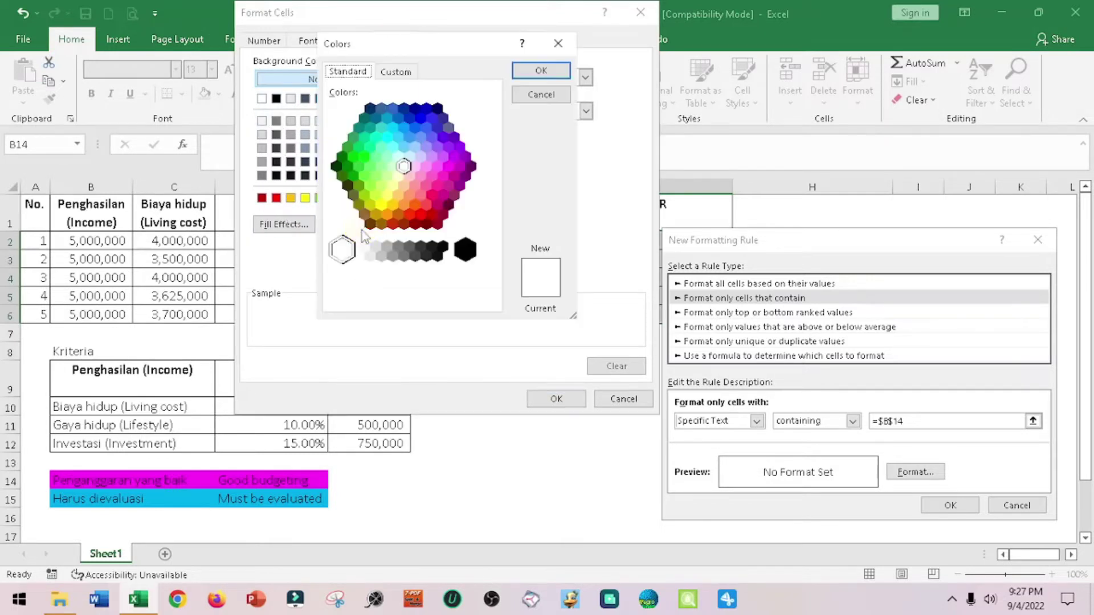
left_click(449, 166)
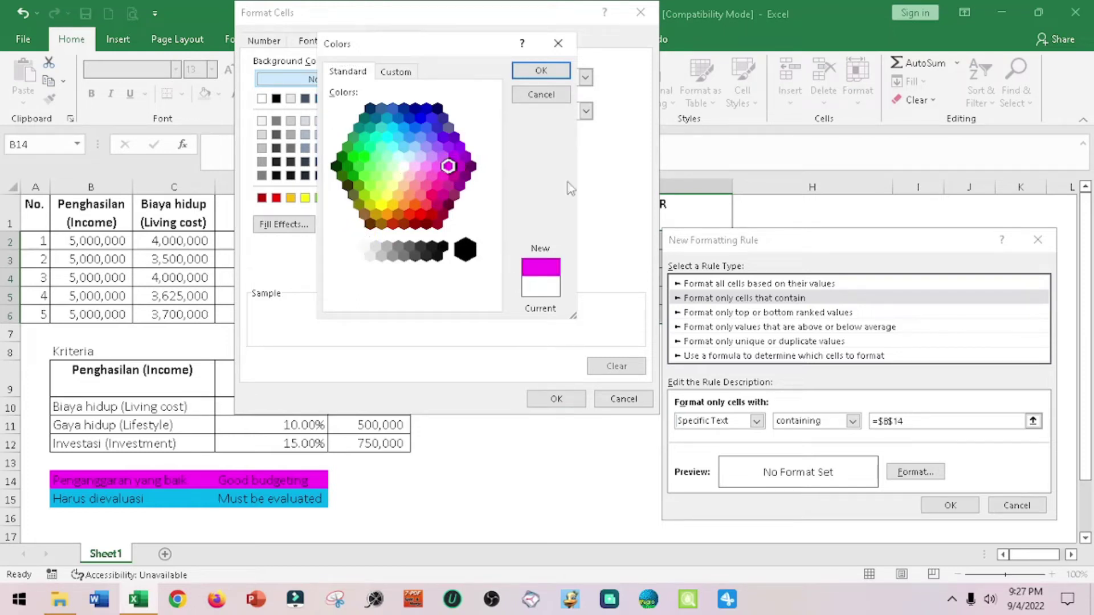
left_click(559, 71)
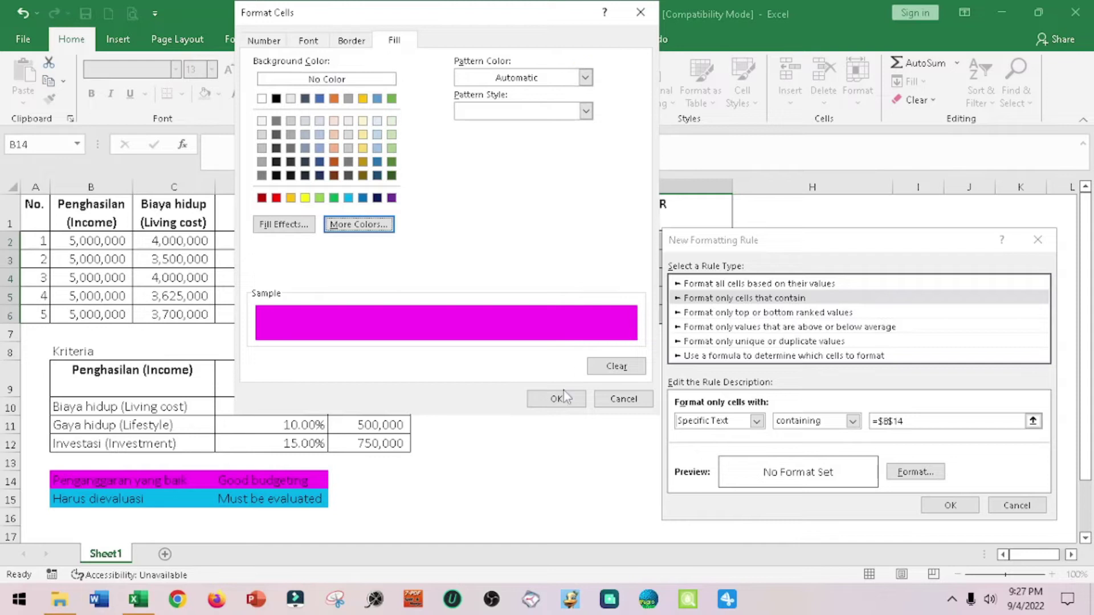
left_click(563, 397)
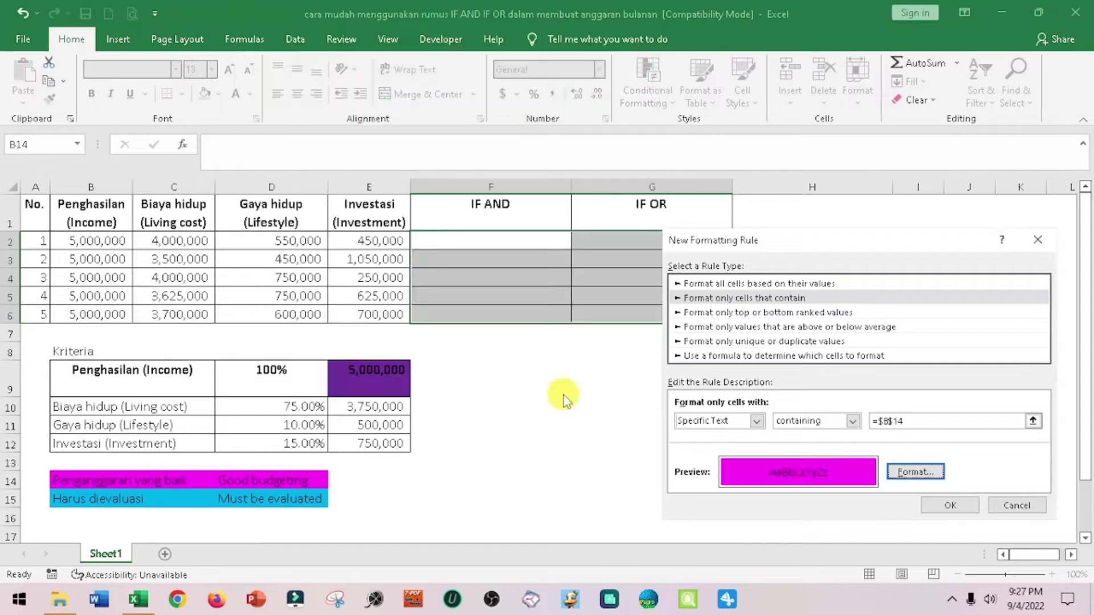
left_click(947, 506)
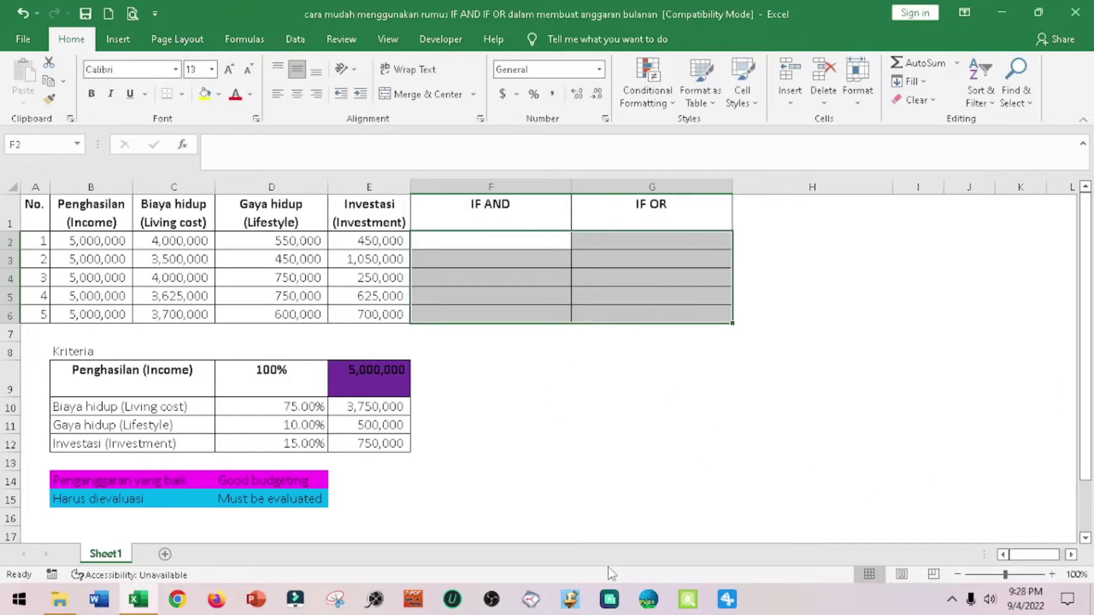
- Add another rule from Manage Rules matching cells whose text contains =$B$15
left_click(673, 105)
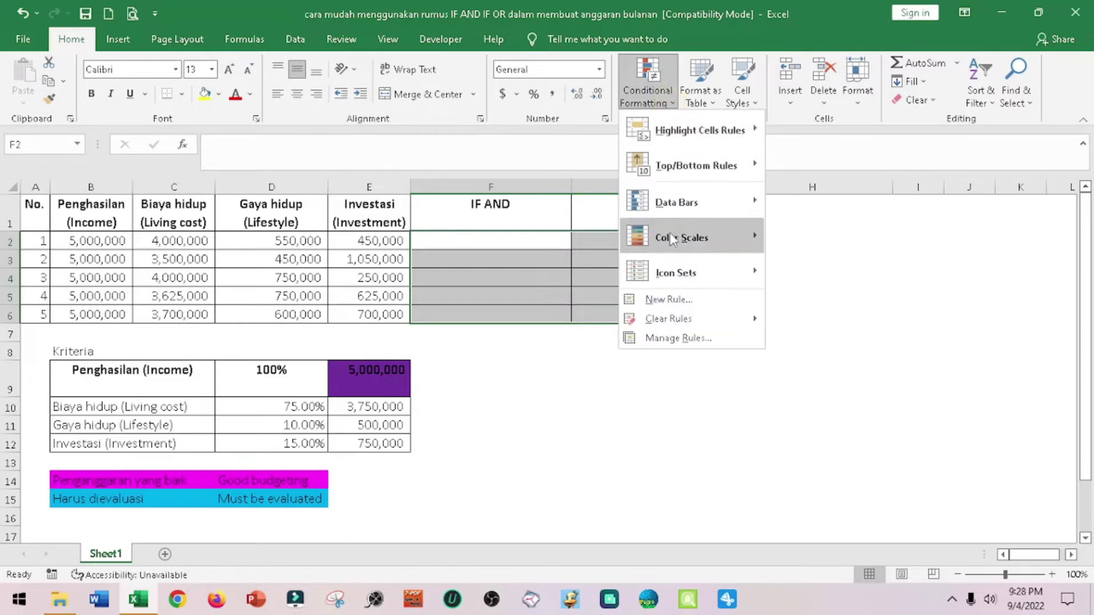
left_click(705, 341)
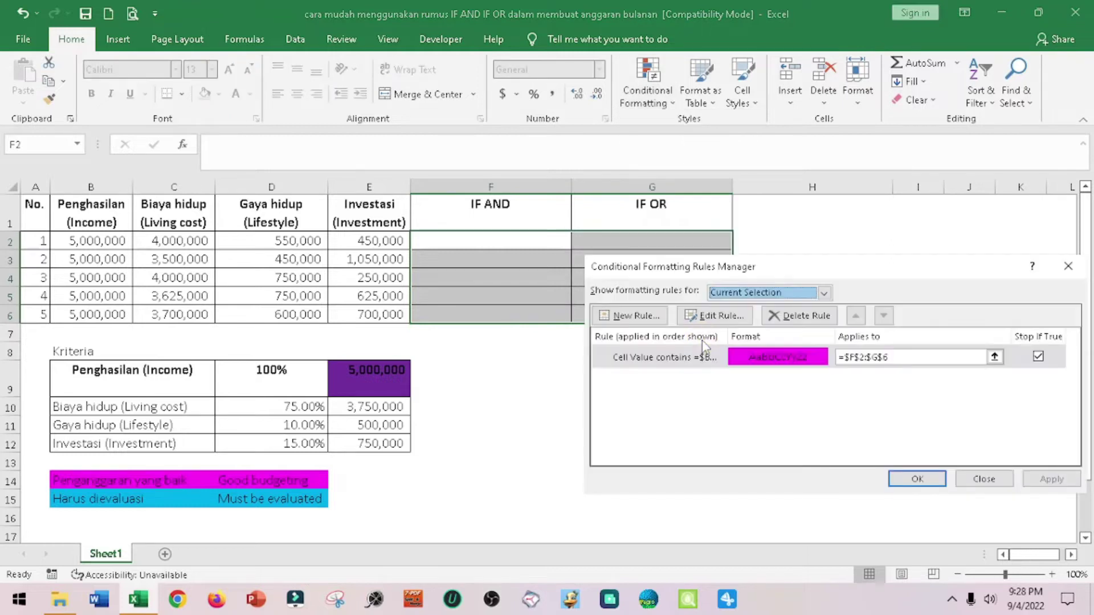
left_click(639, 317)
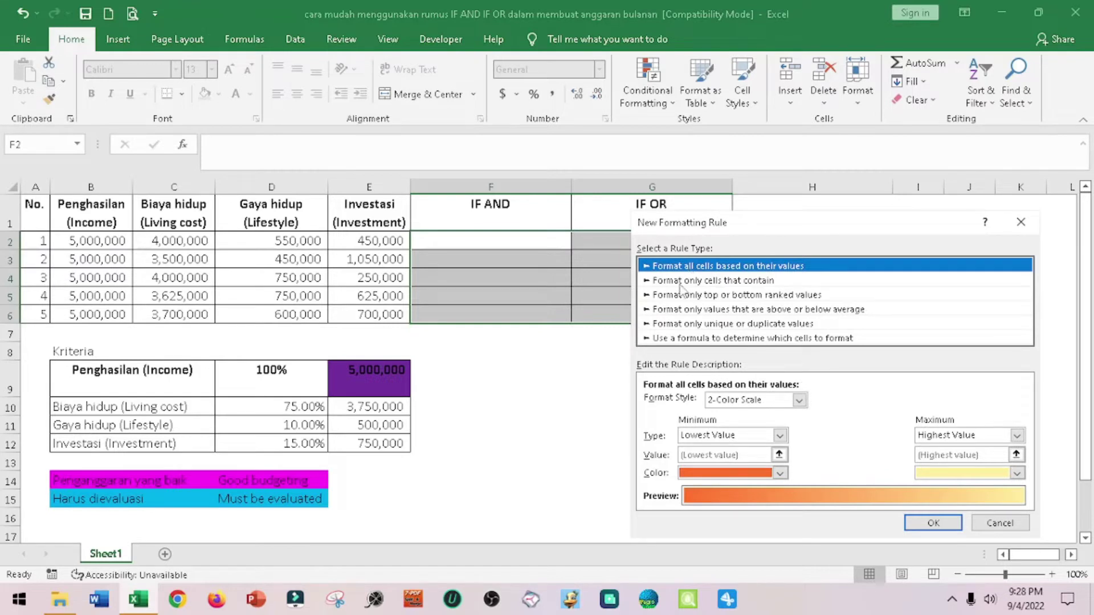
left_click(683, 281)
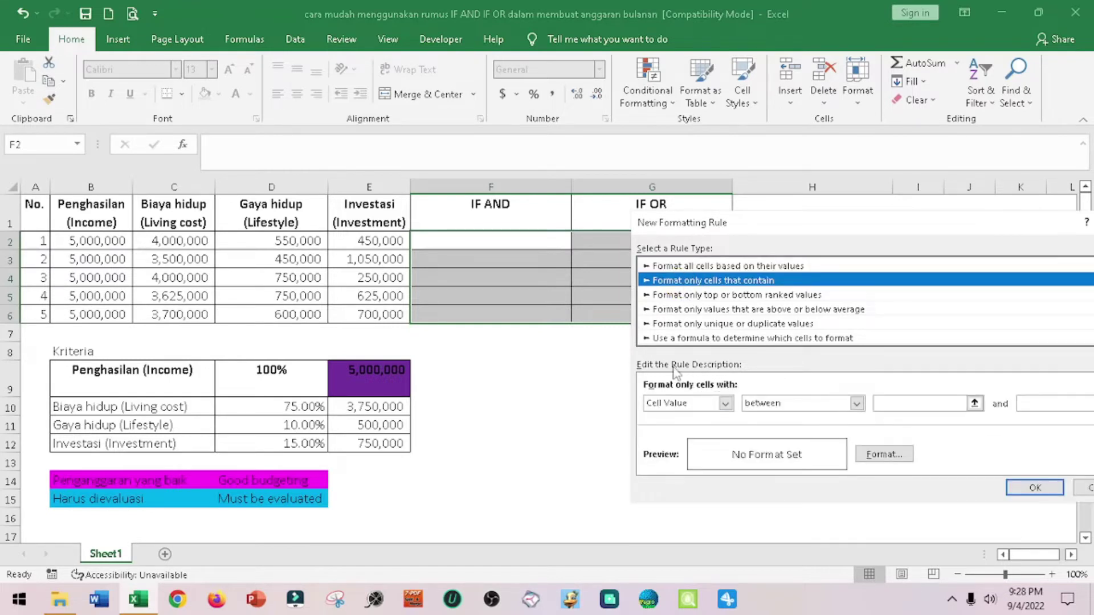
left_click(726, 403)
left_click(695, 431)
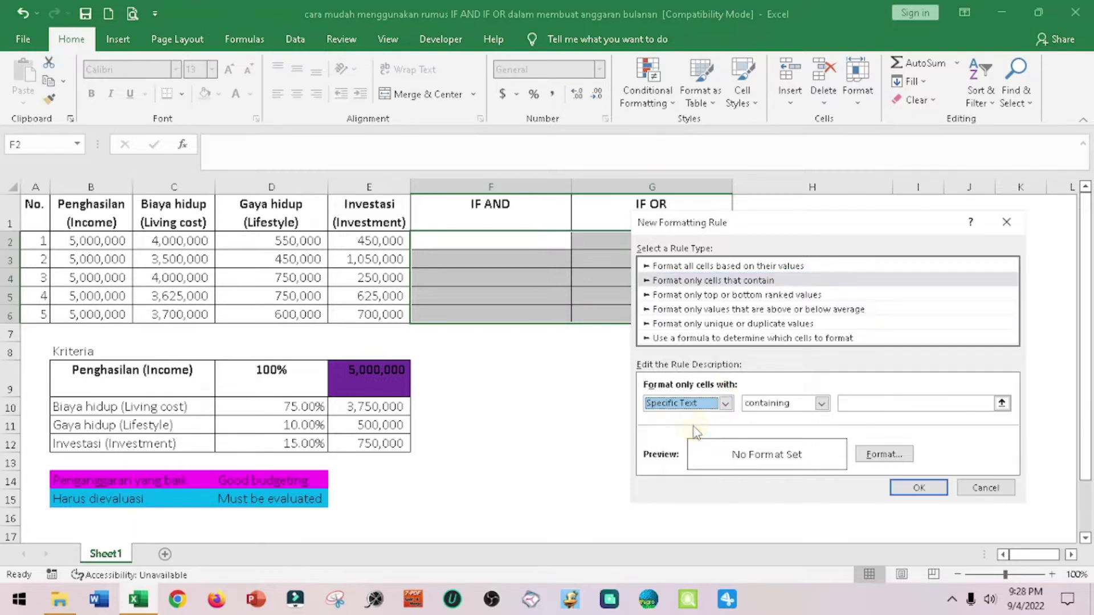
left_click(903, 408)
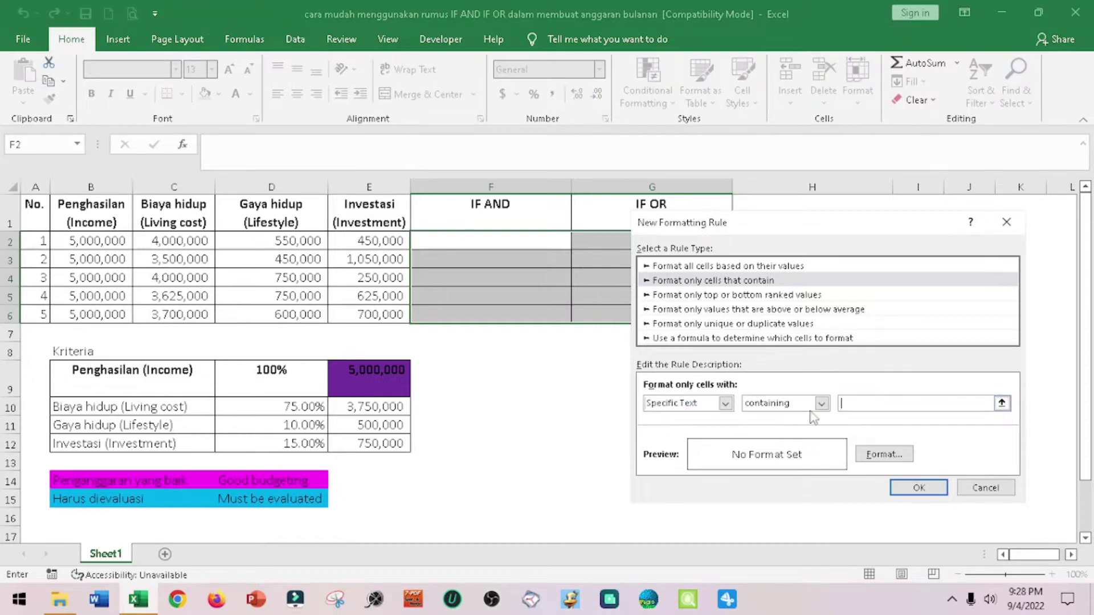
left_click(52, 499)
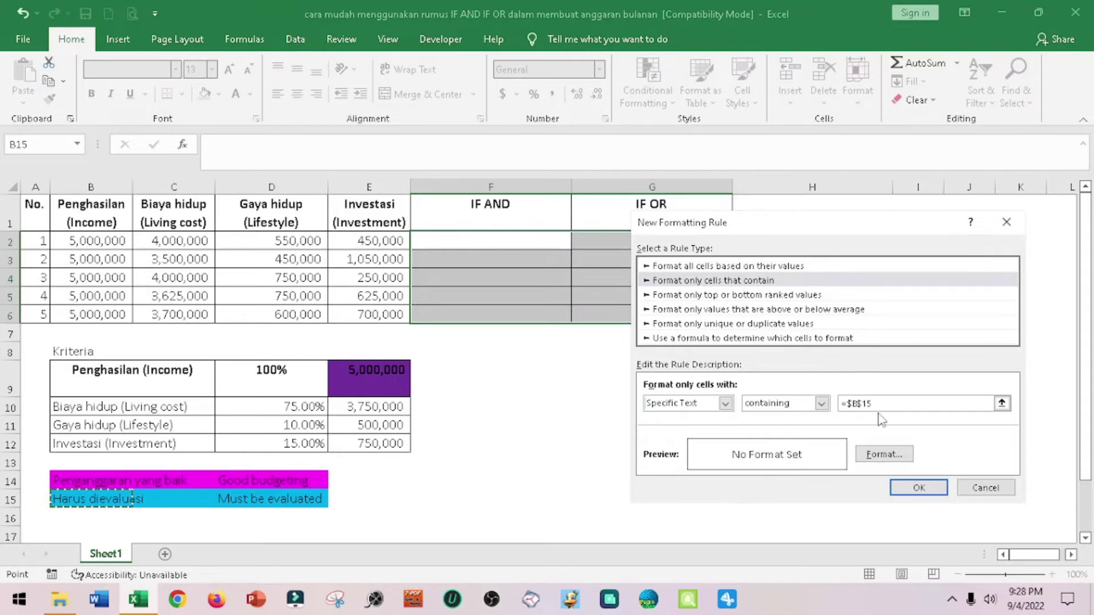
- Give the B15 rule a light blue fill and apply both rules to F2:G6
left_click(883, 454)
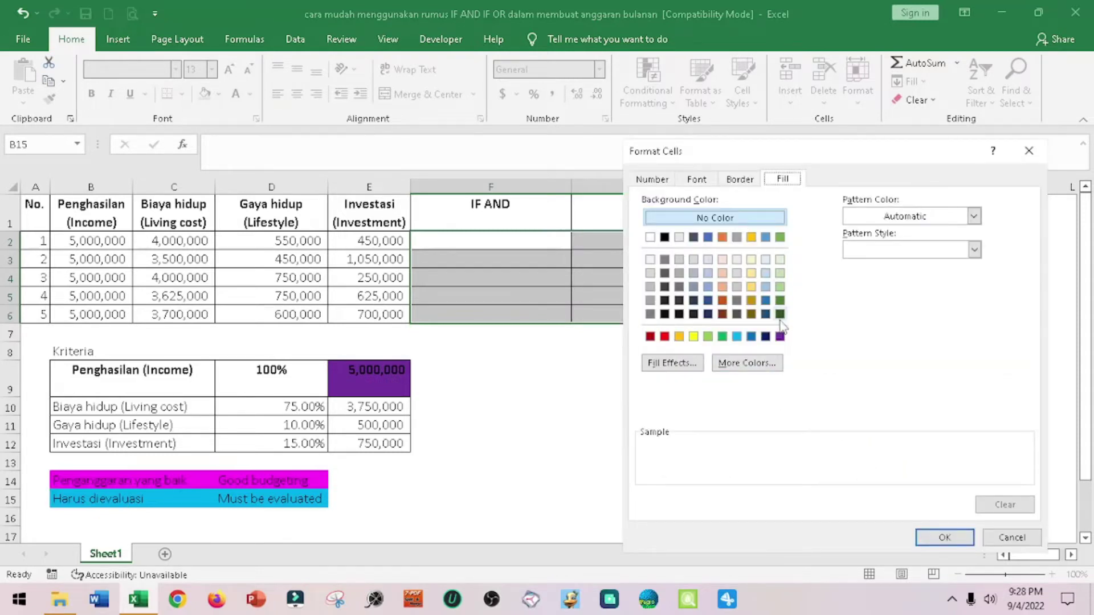
left_click(736, 337)
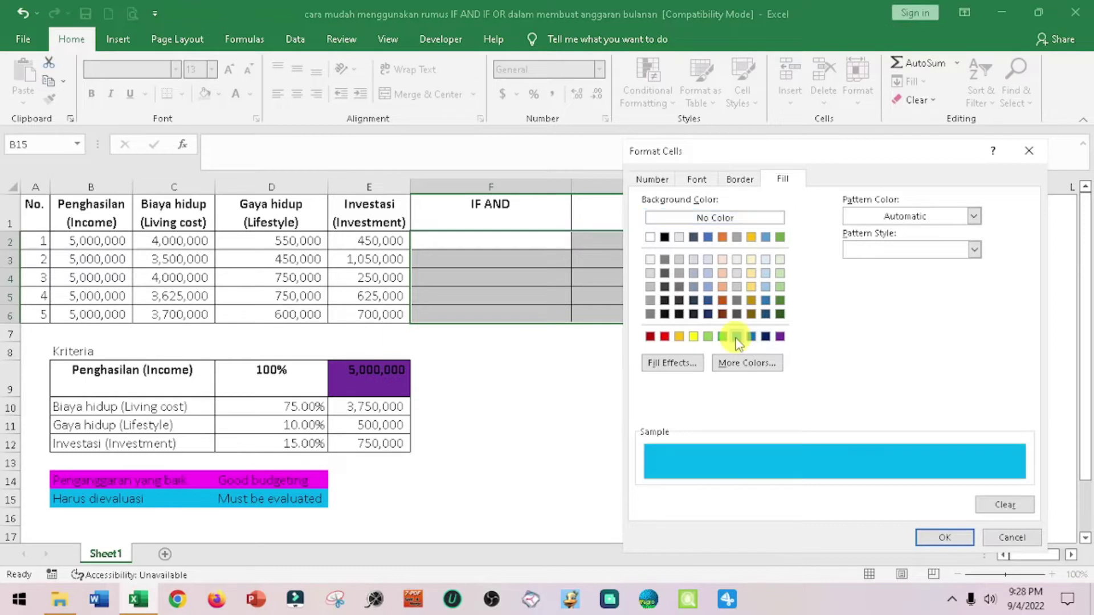
left_click(945, 538)
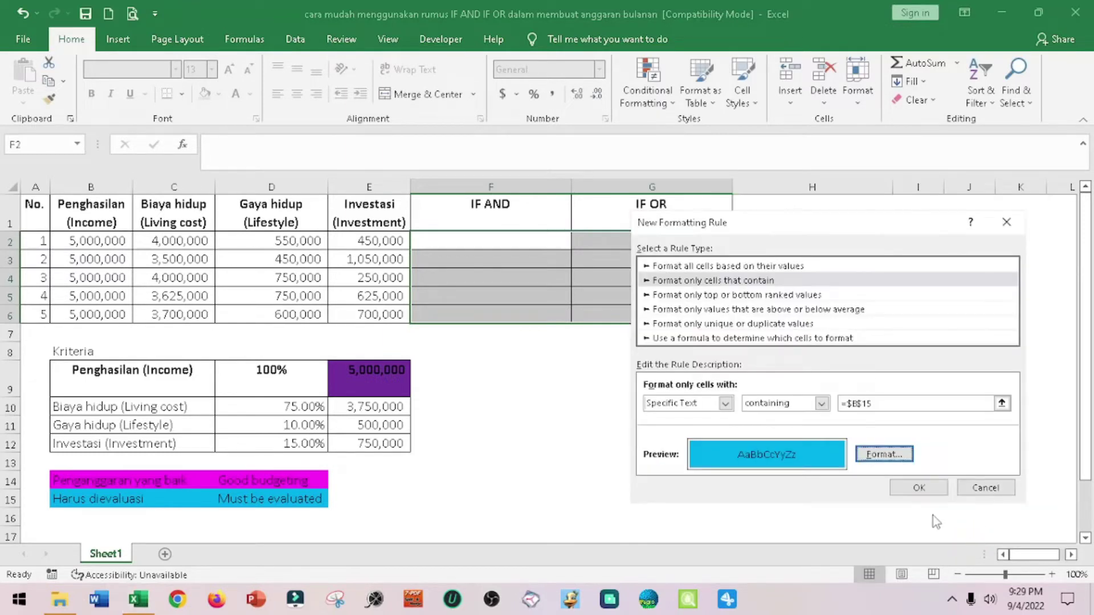
left_click(926, 488)
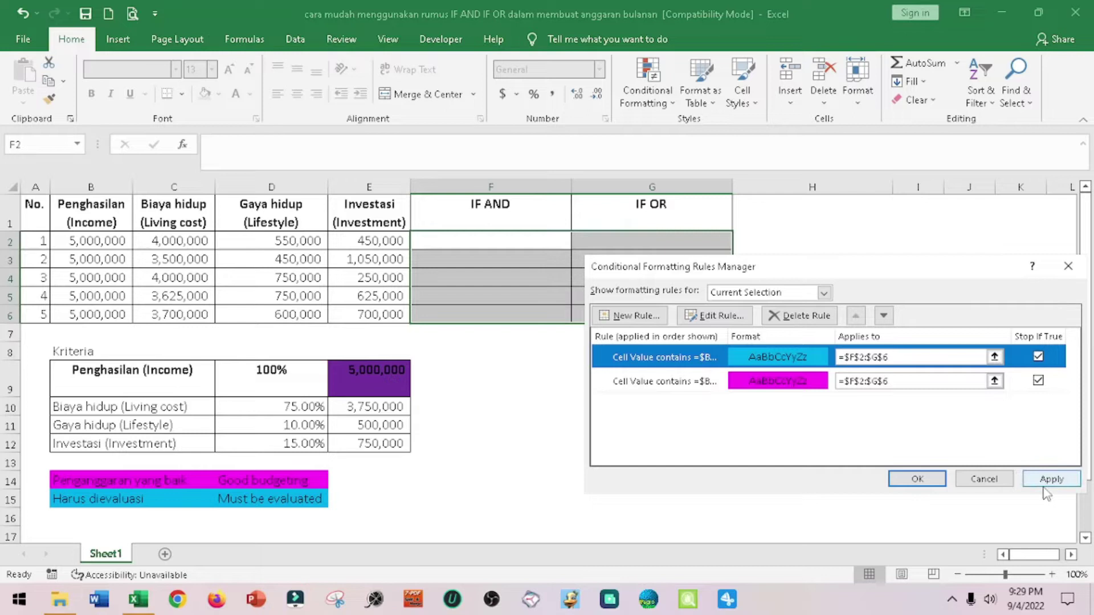
left_click(1046, 480)
left_click(906, 483)
left_click(906, 483)
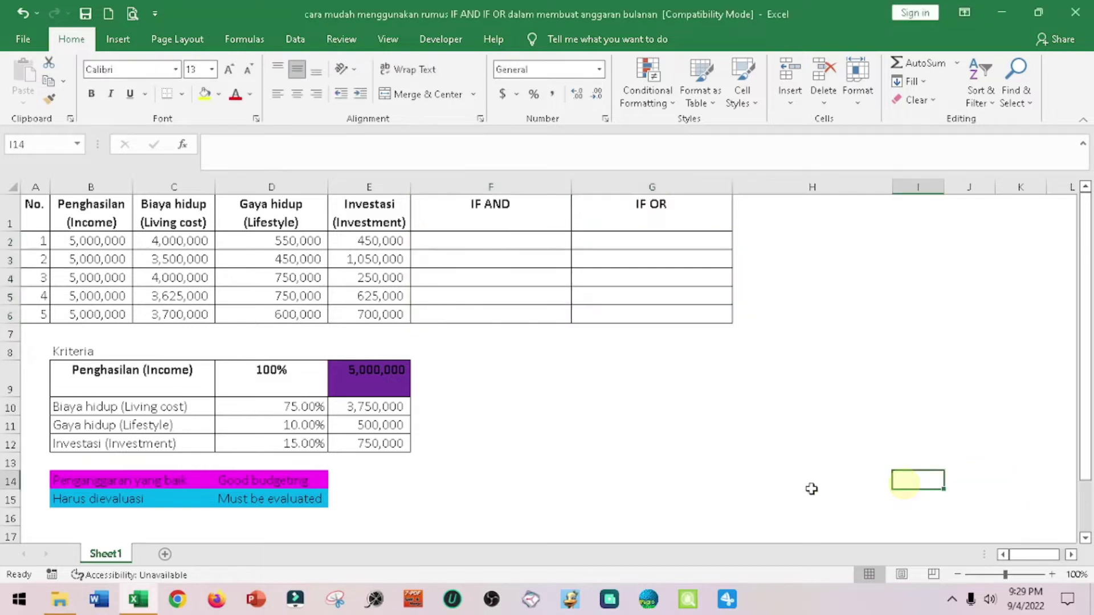
- Begin F2's formula as =if(and(C2 for the living cost check
left_click(500, 297)
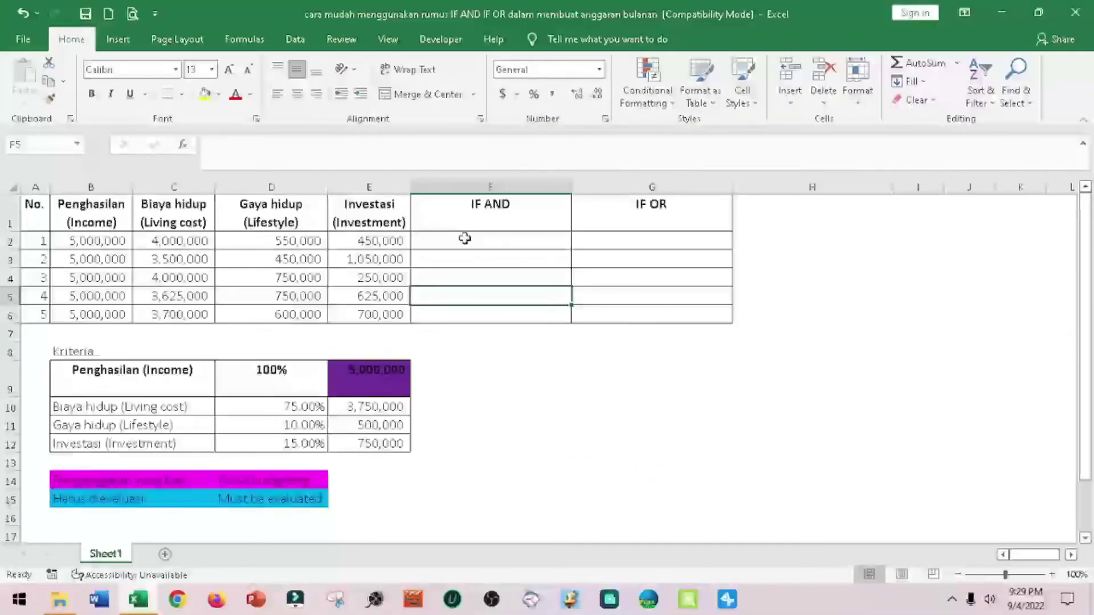
left_click(465, 239)
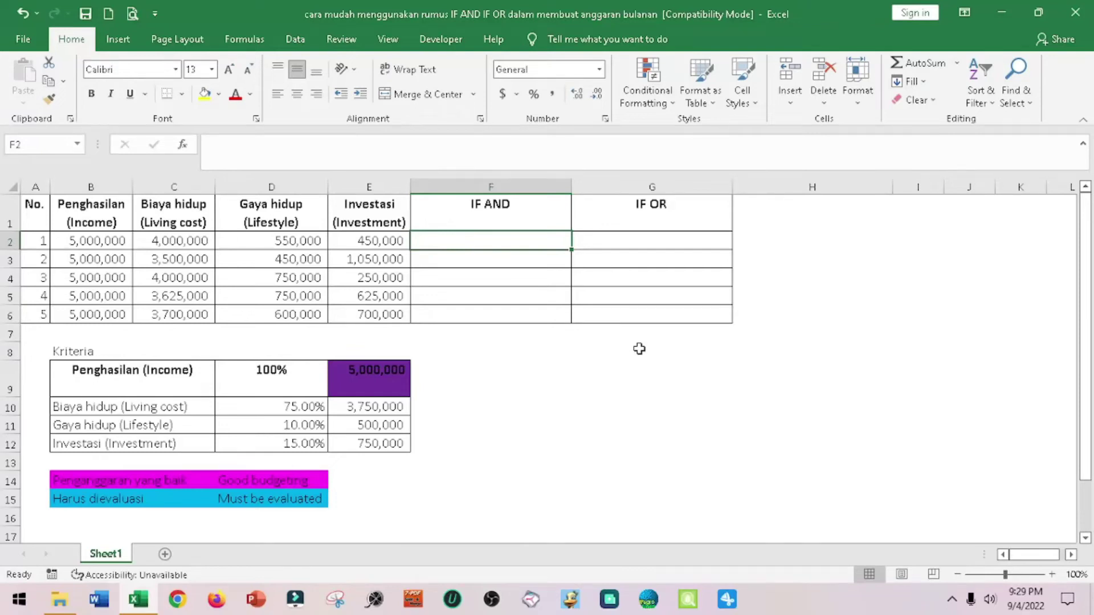
type("=")
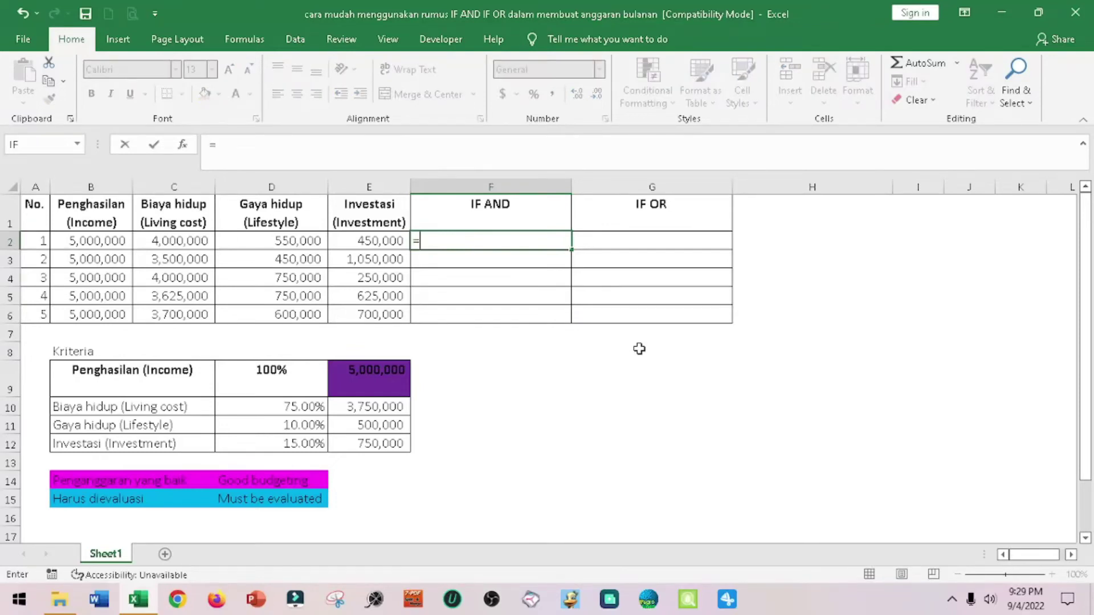
type("if")
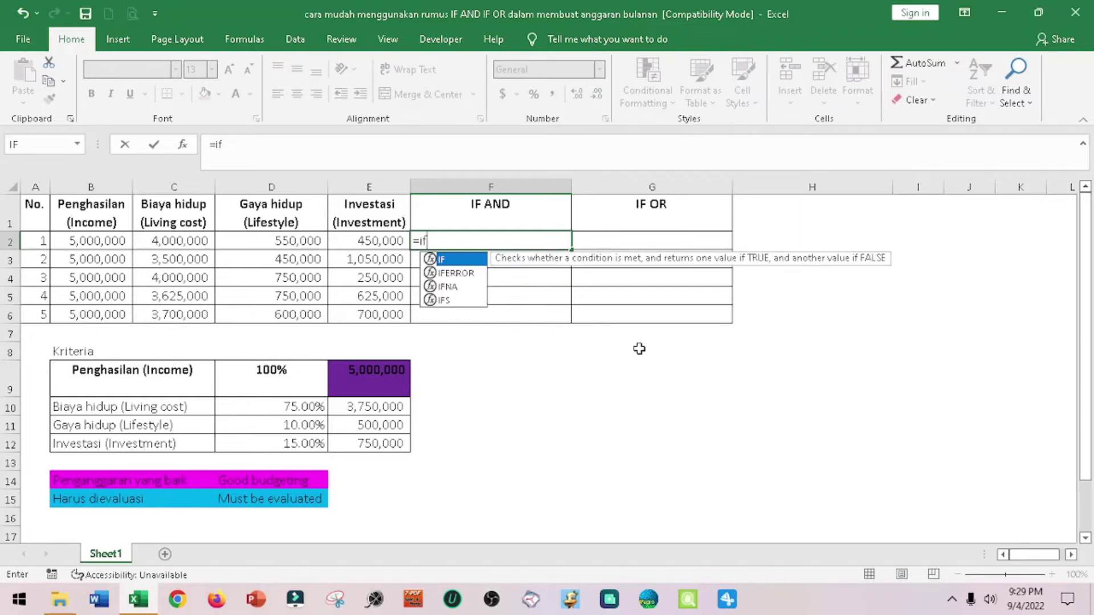
type("(a")
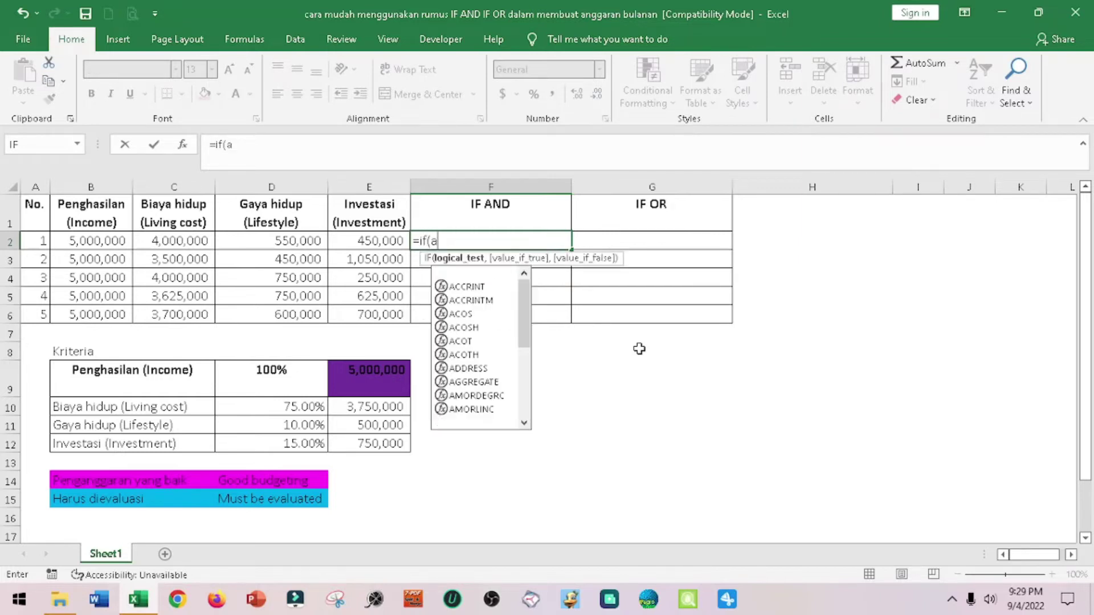
type("nd(")
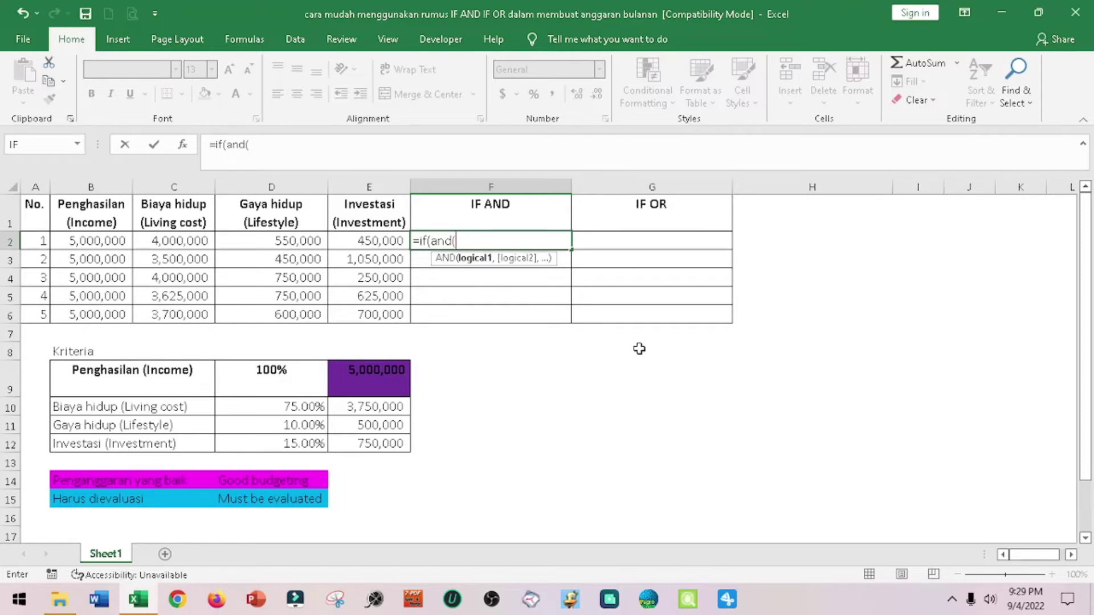
left_click(483, 259)
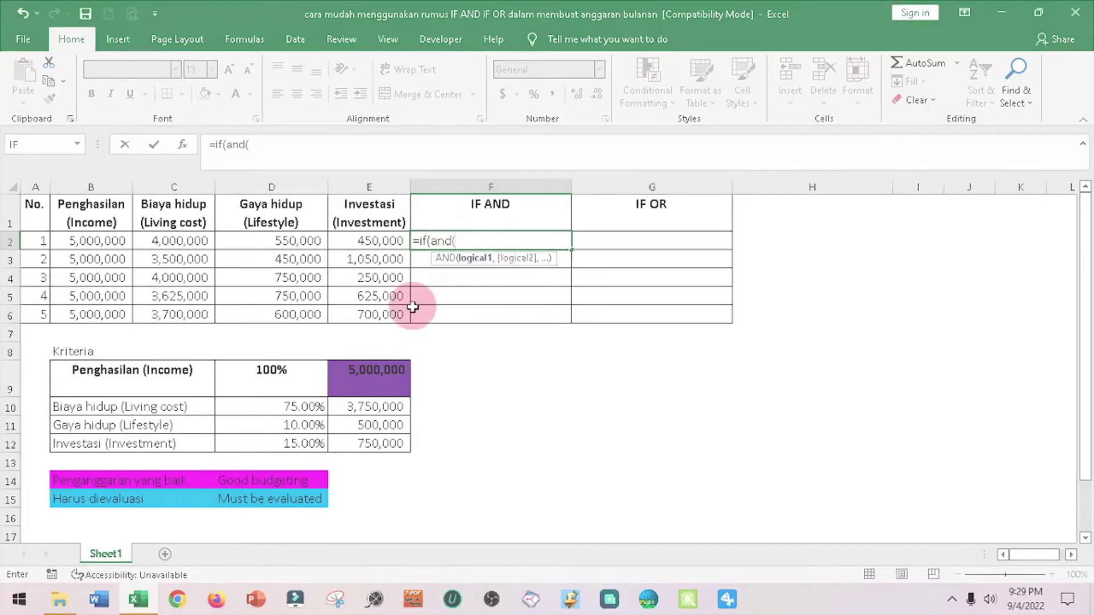
left_click(190, 244)
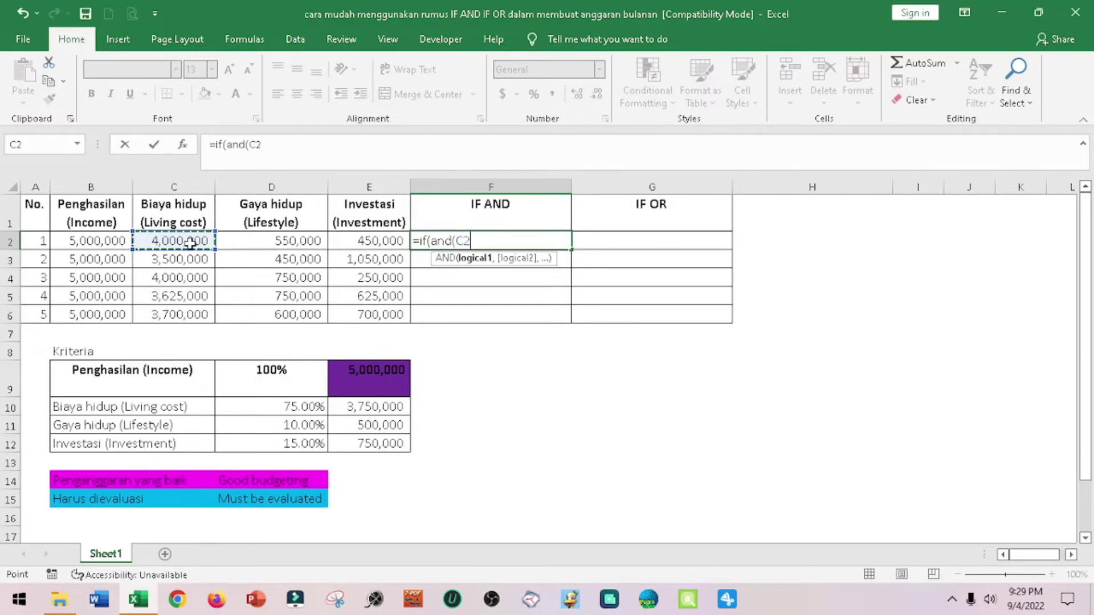
- Add the conditions C2<=E10 and D2<=E11 to F2's AND formula
type("<=")
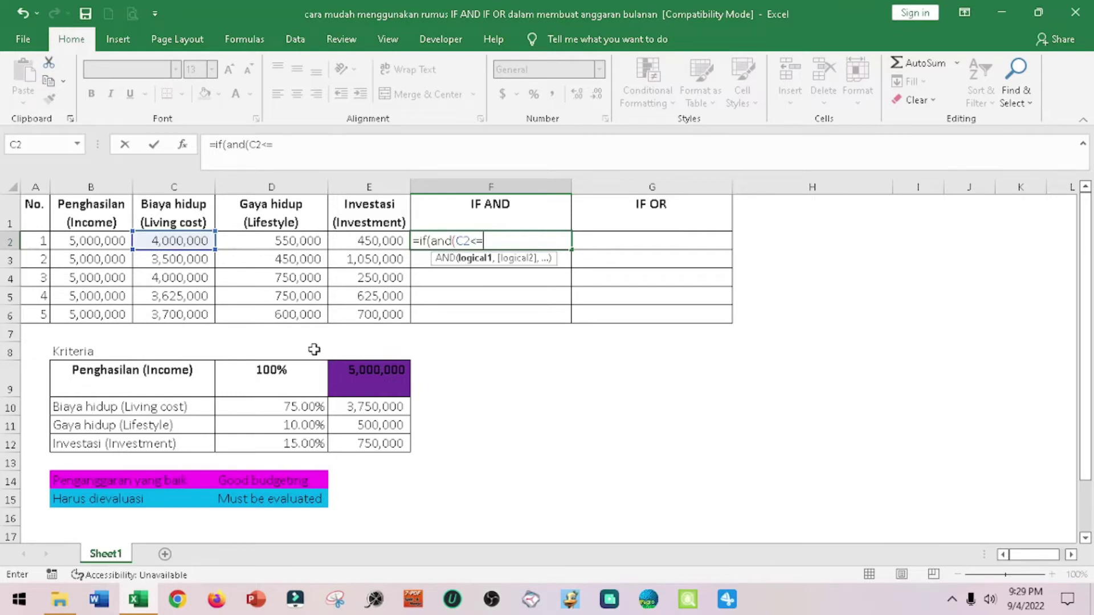
left_click(355, 408)
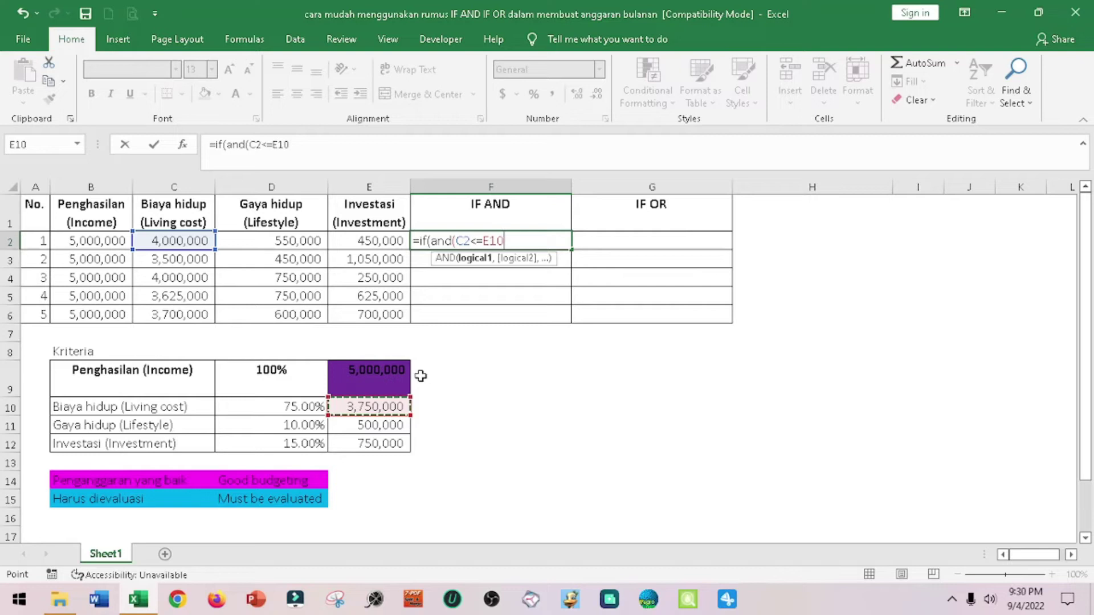
type(",")
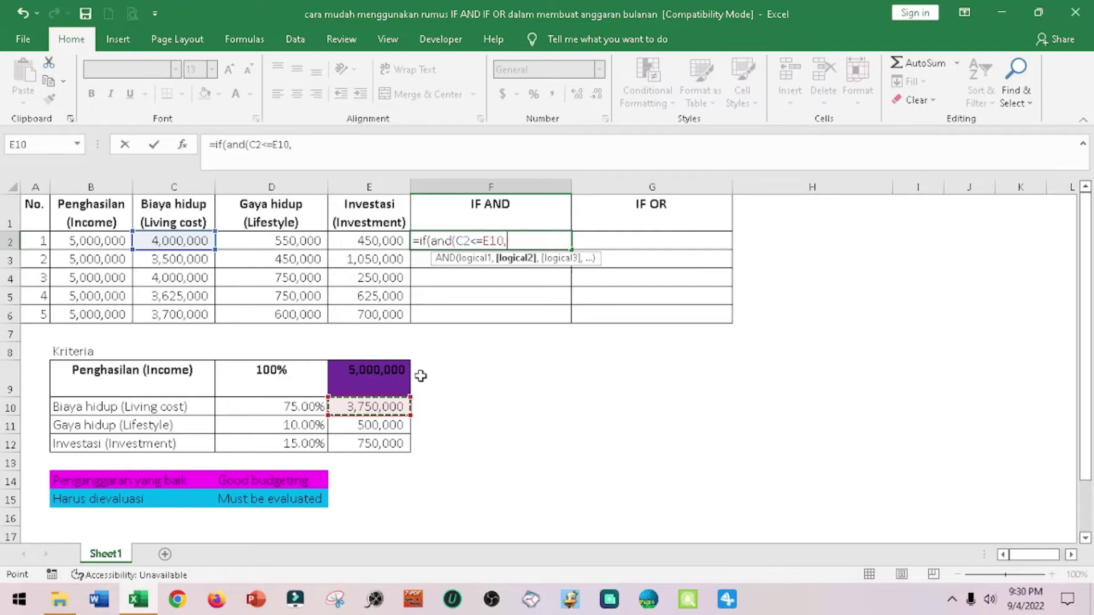
left_click(524, 263)
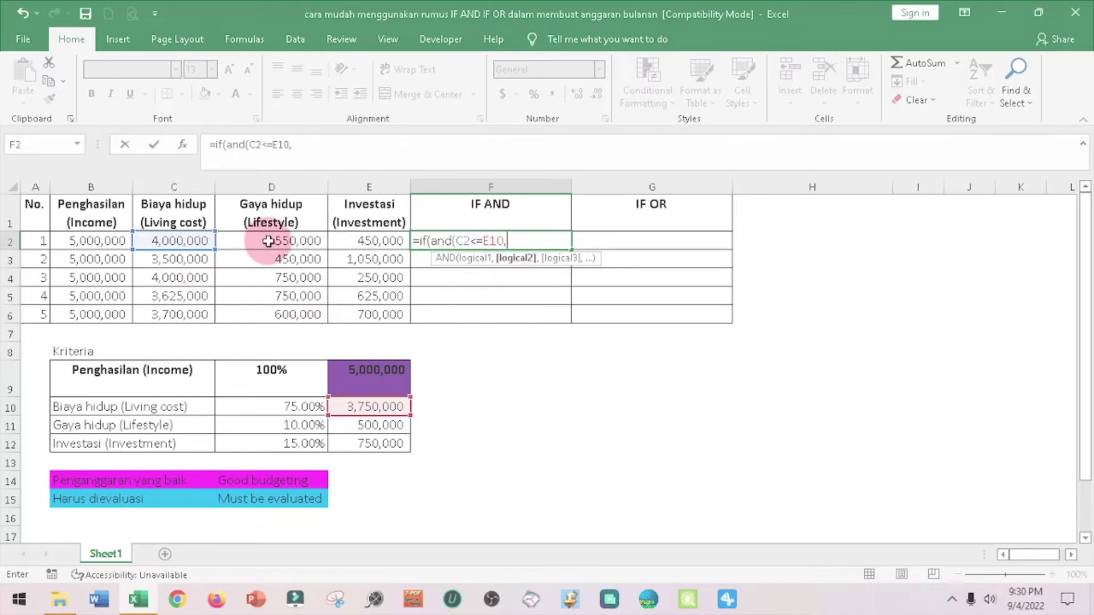
left_click(267, 241)
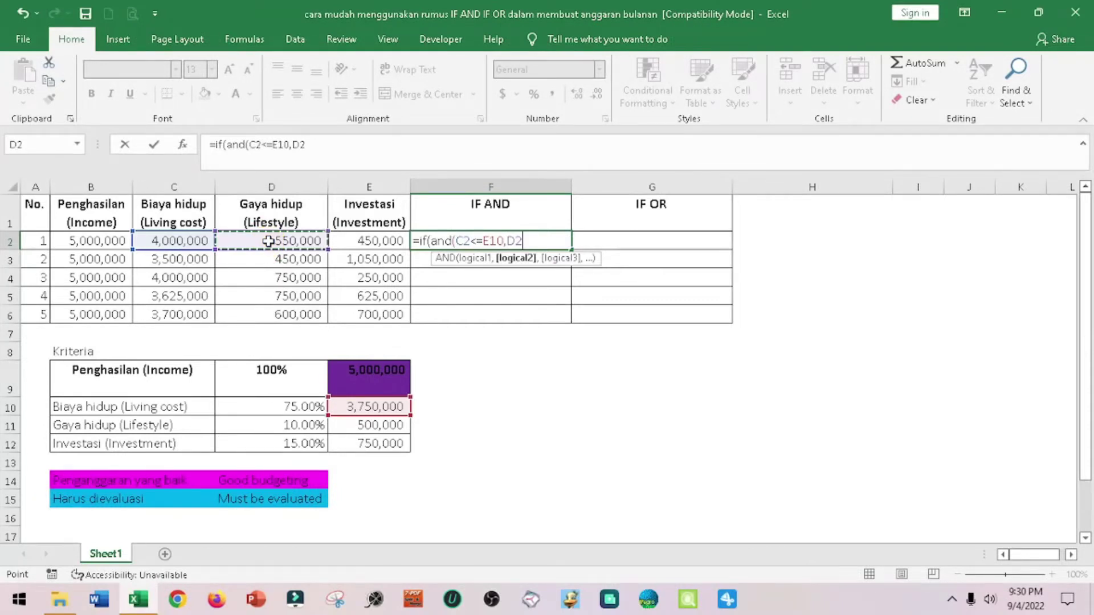
type("<=")
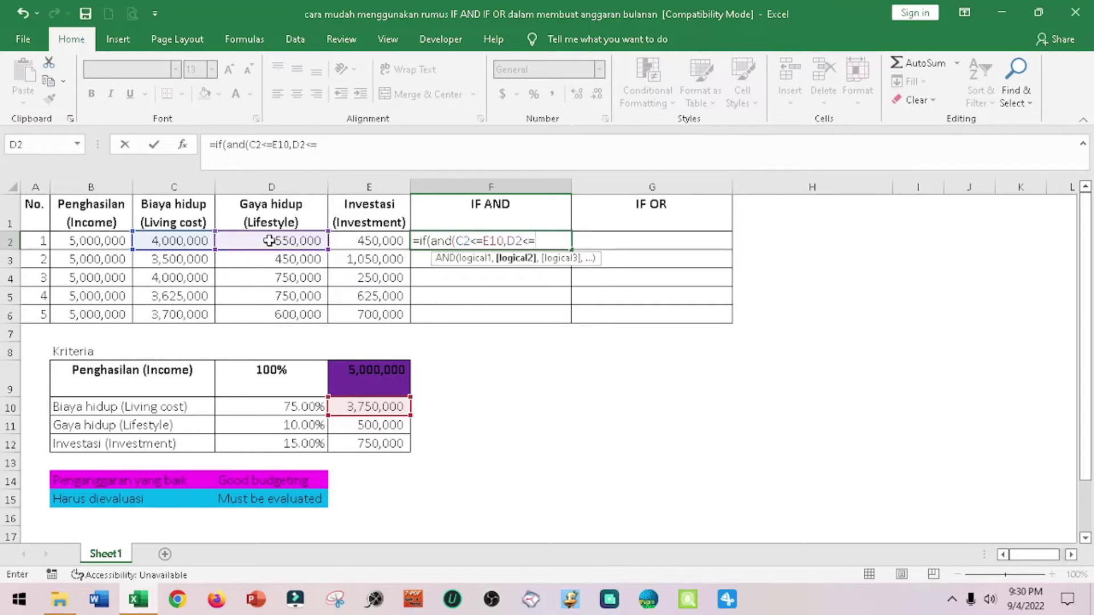
left_click(387, 427)
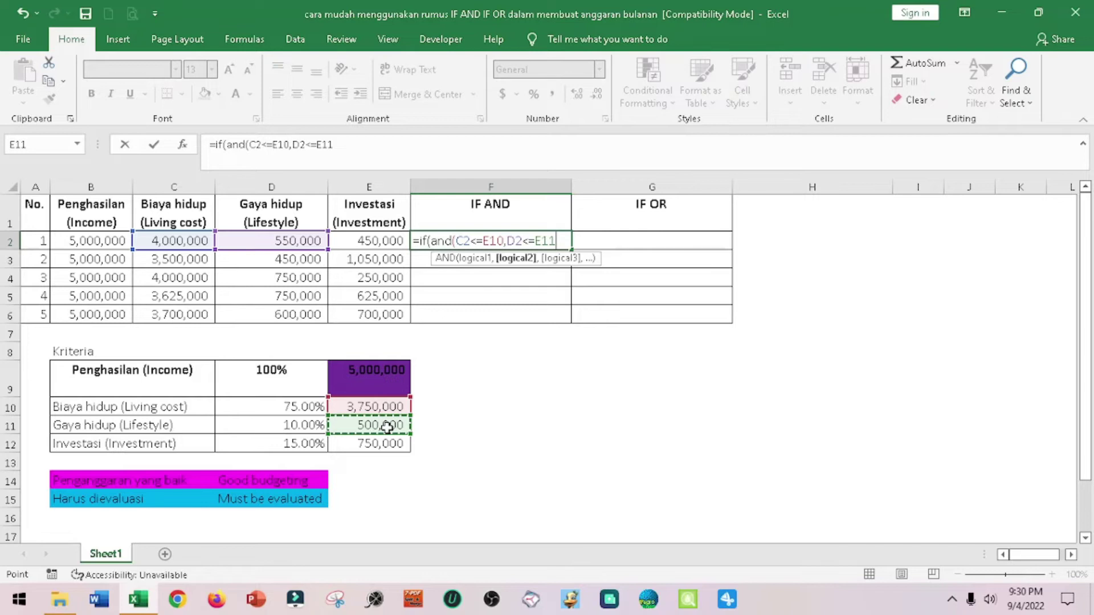
type(",")
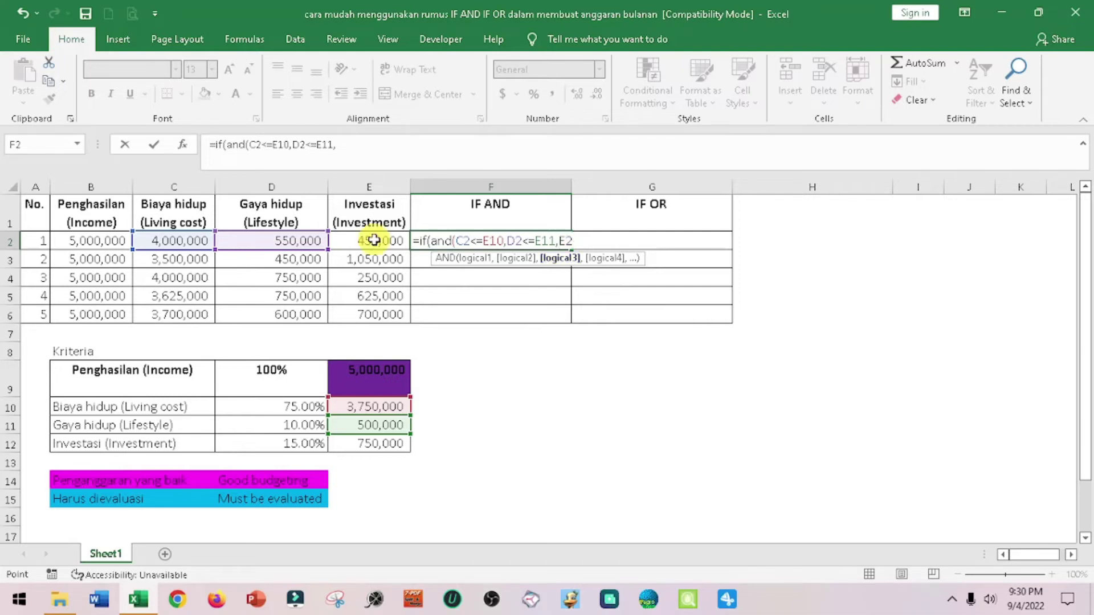
- Add E2>=E12 as the third condition and close the AND
left_click(373, 240)
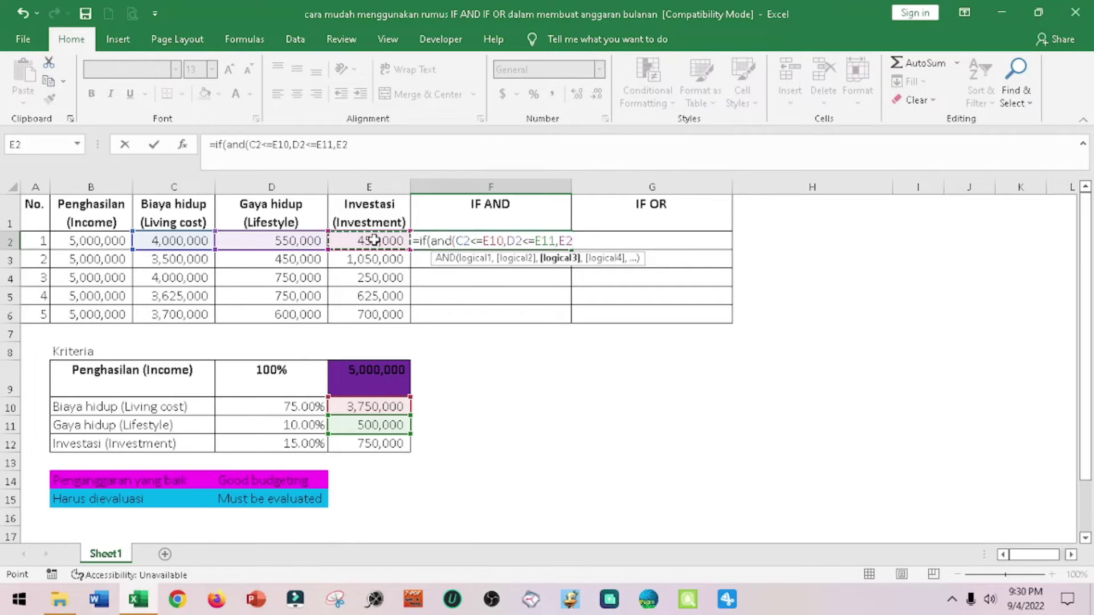
type(">")
type("=")
left_click(374, 444)
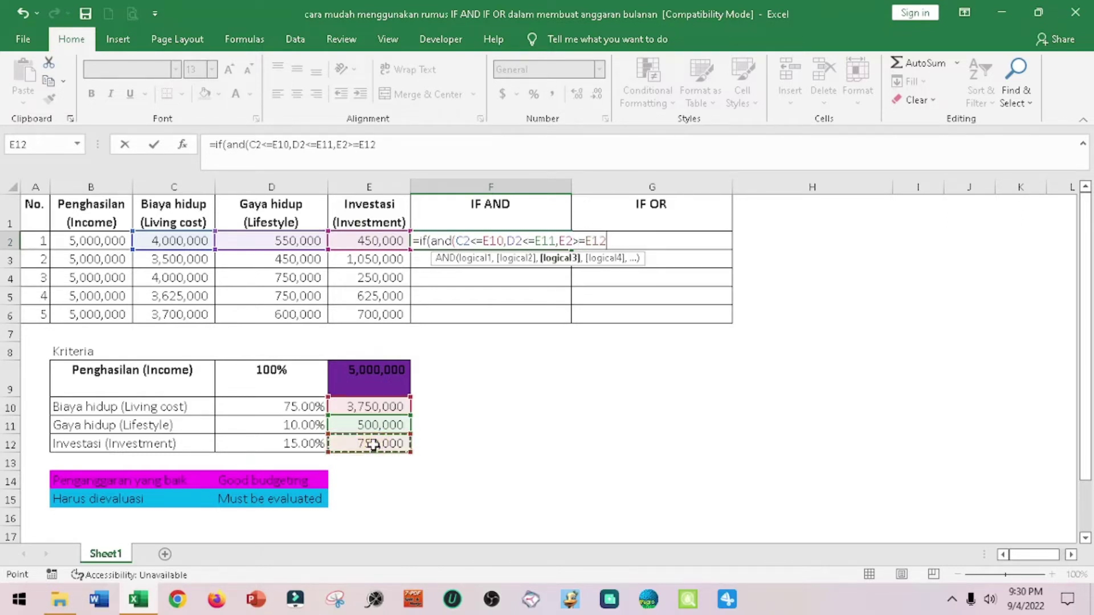
type(")")
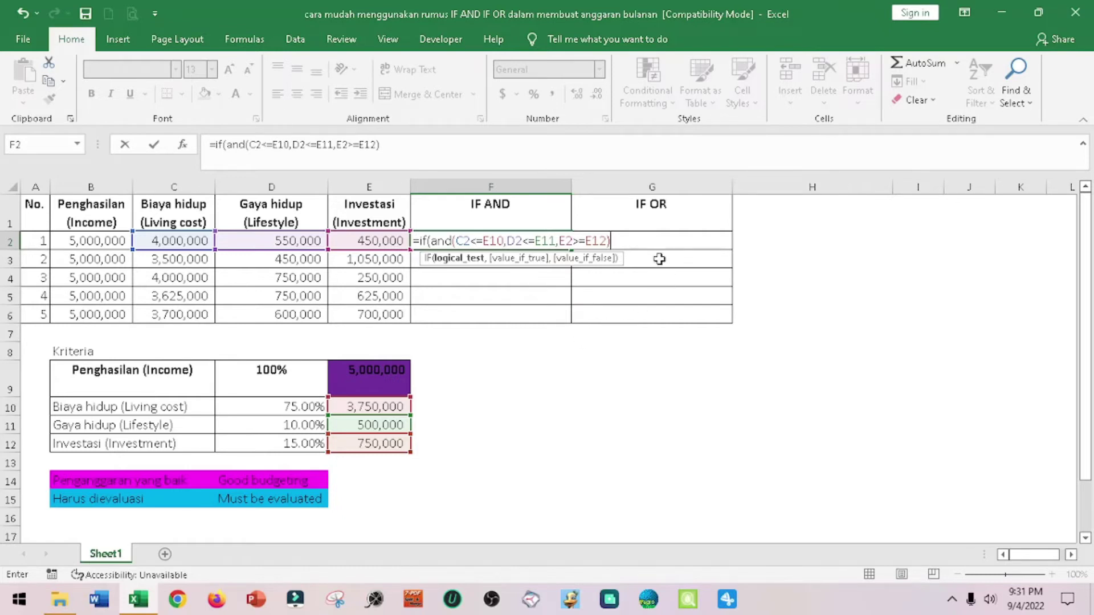
type(",")
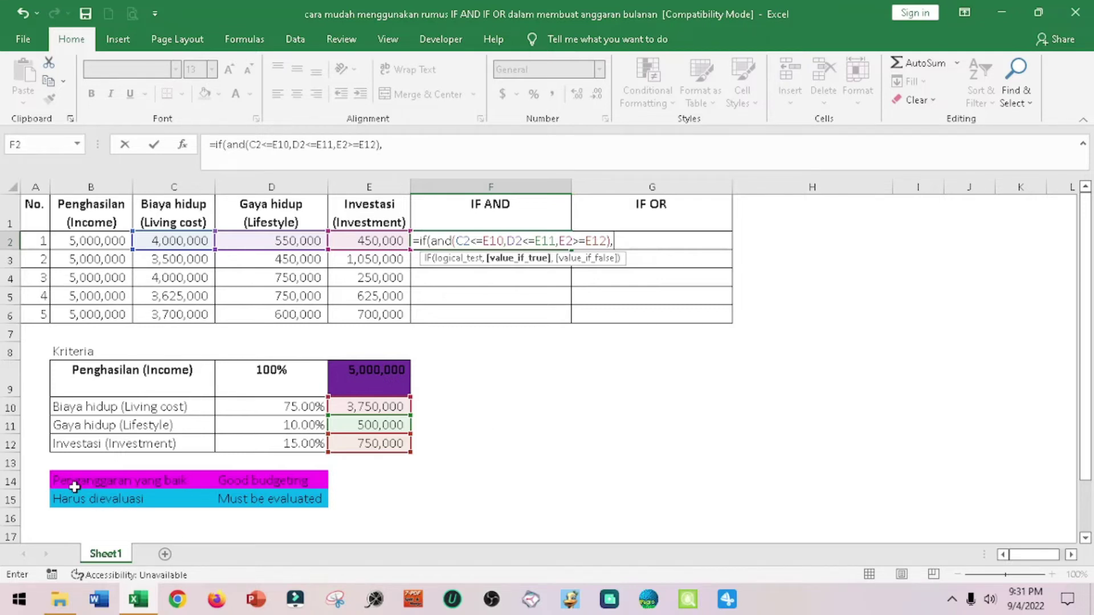
- Finish F2's IF with B14 as the true result and B15 as the false result
left_click(58, 482)
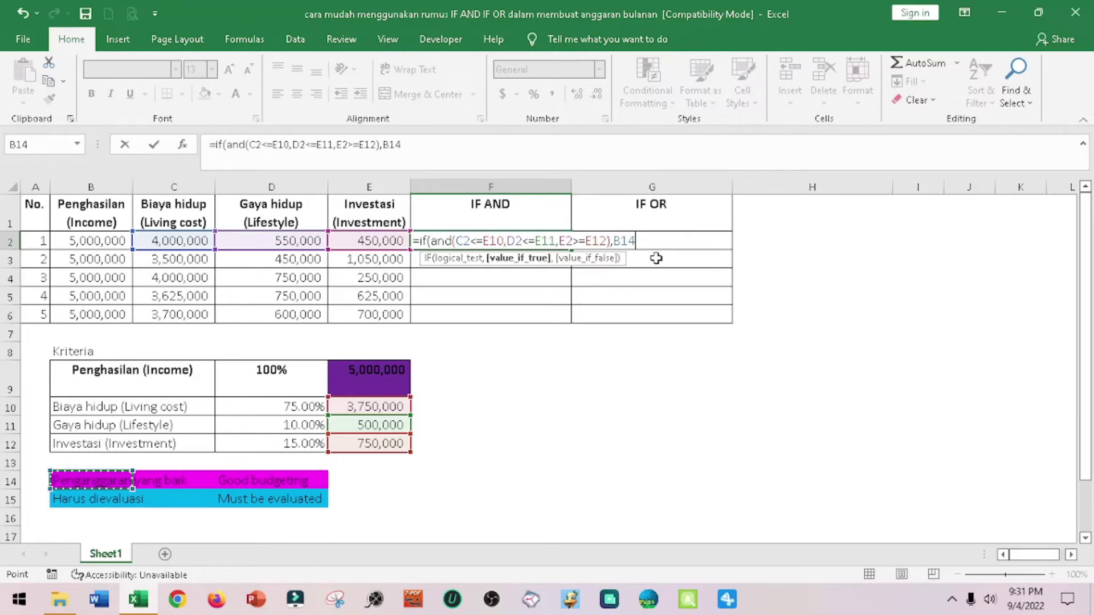
type(",")
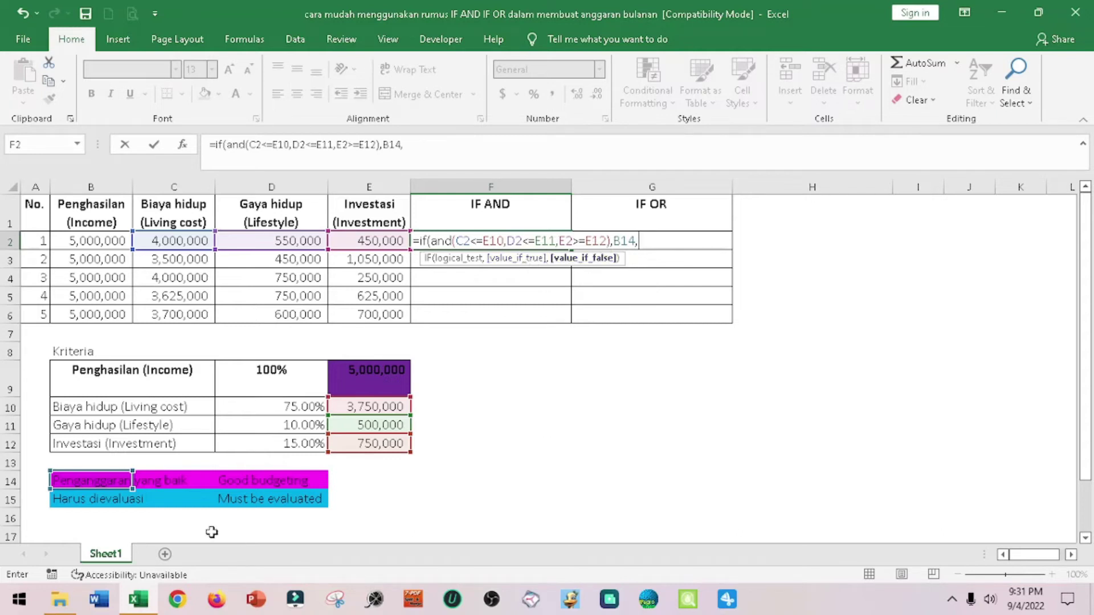
left_click(59, 503)
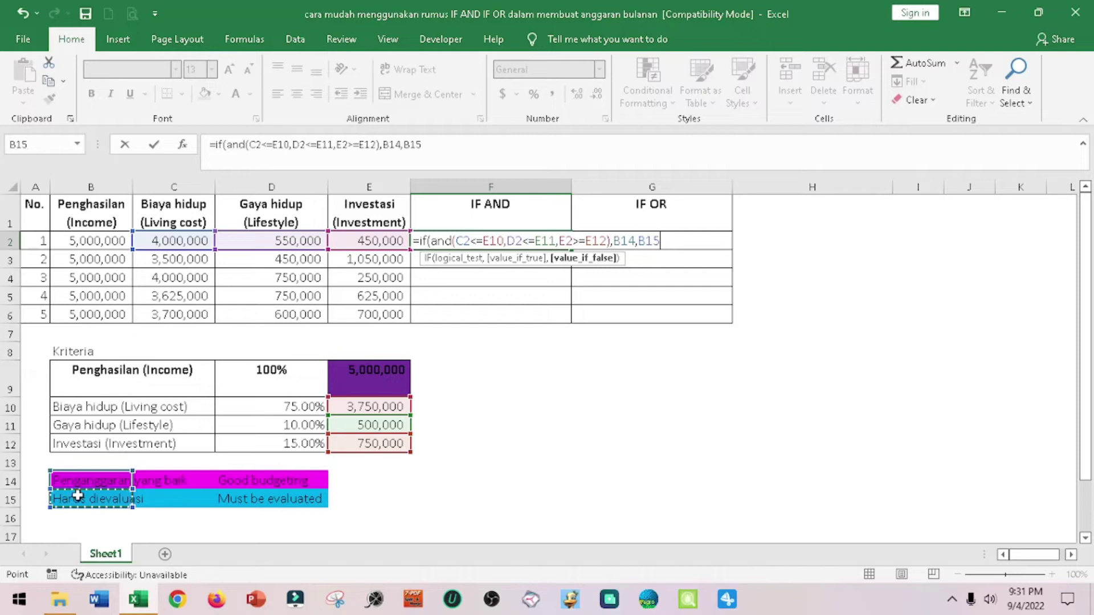
type(")")
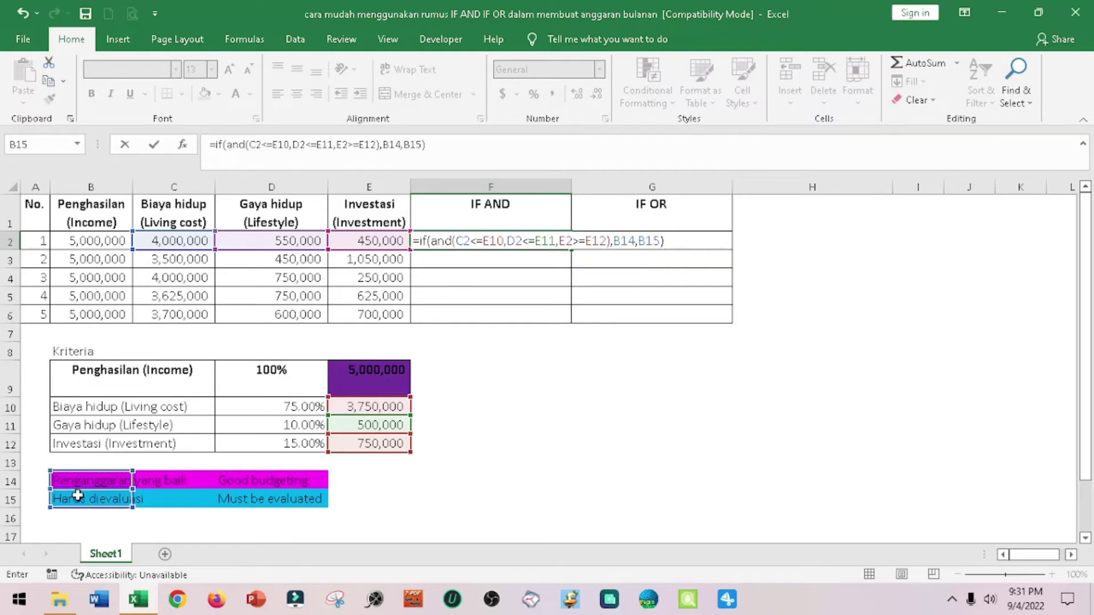
key("Return")
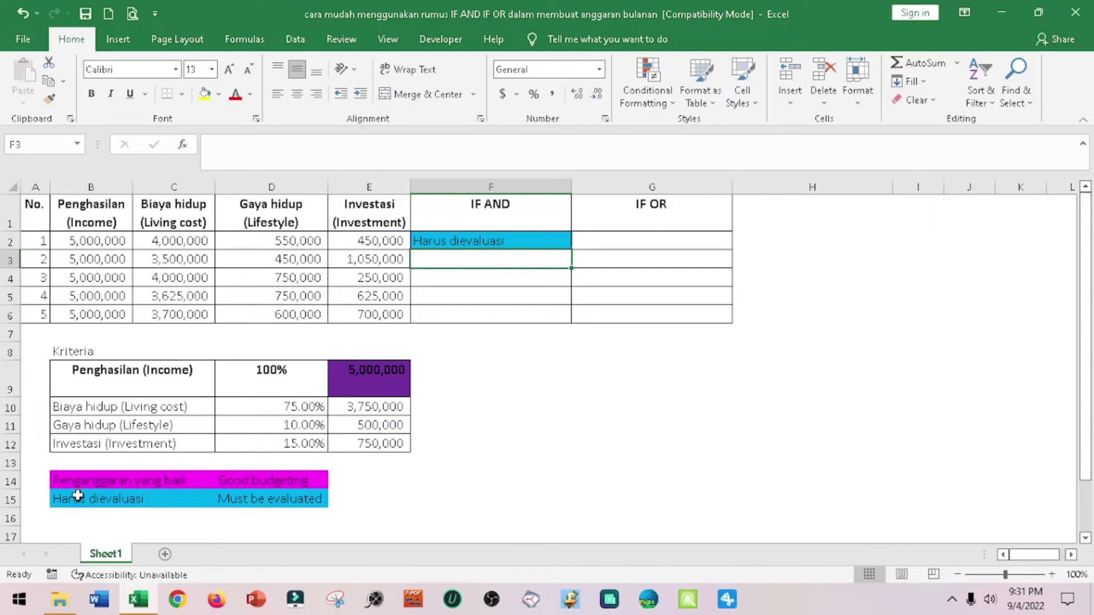
- Fill F2's formula down to F6, then undo it because the copies show 0
left_click(463, 233)
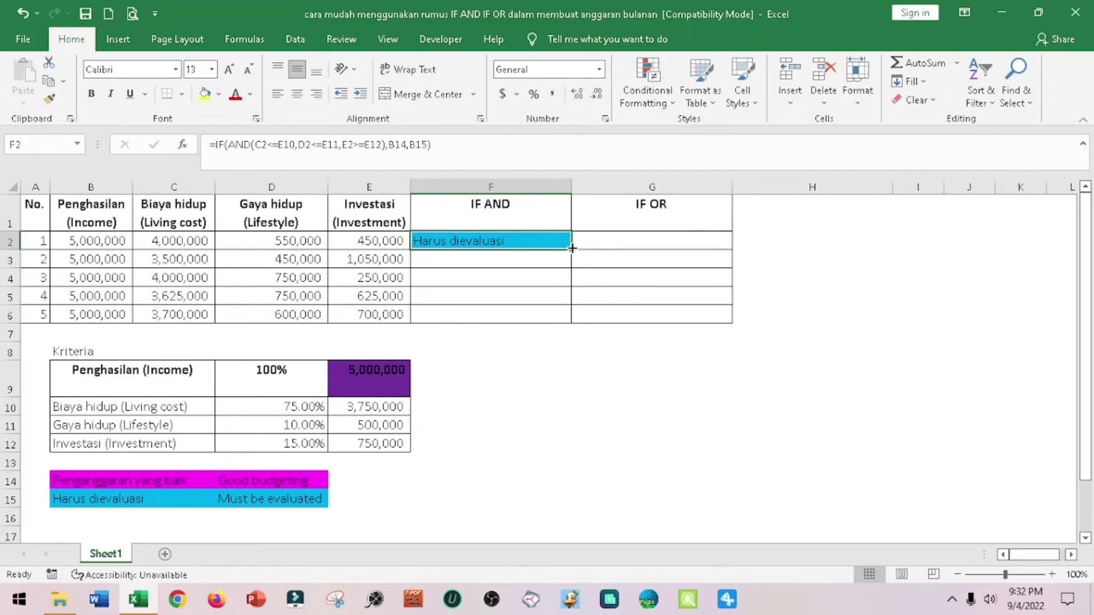
left_click_drag(572, 248, 572, 316)
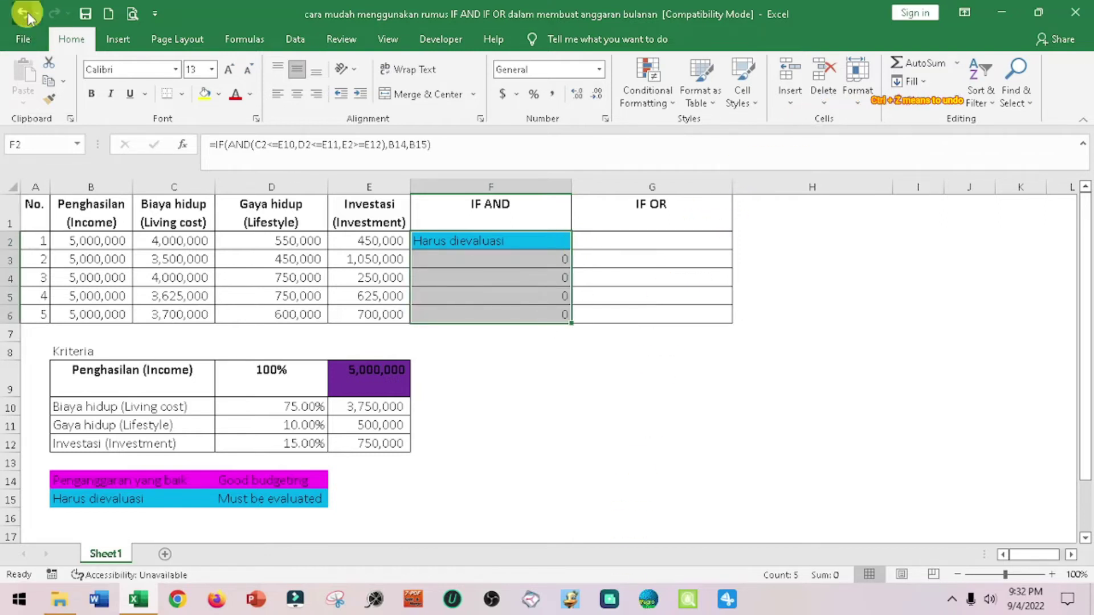
key("ctrl+z")
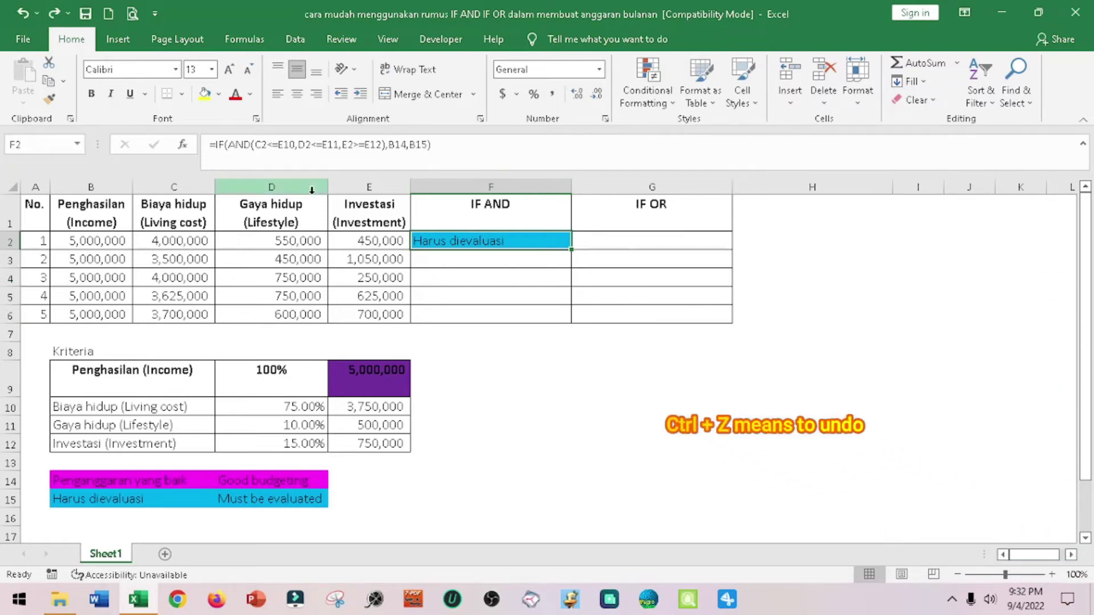
- Lock F2's AND references as $C2, $E$10, $D2, $E$11, $E2 and $E$12
left_click(218, 144)
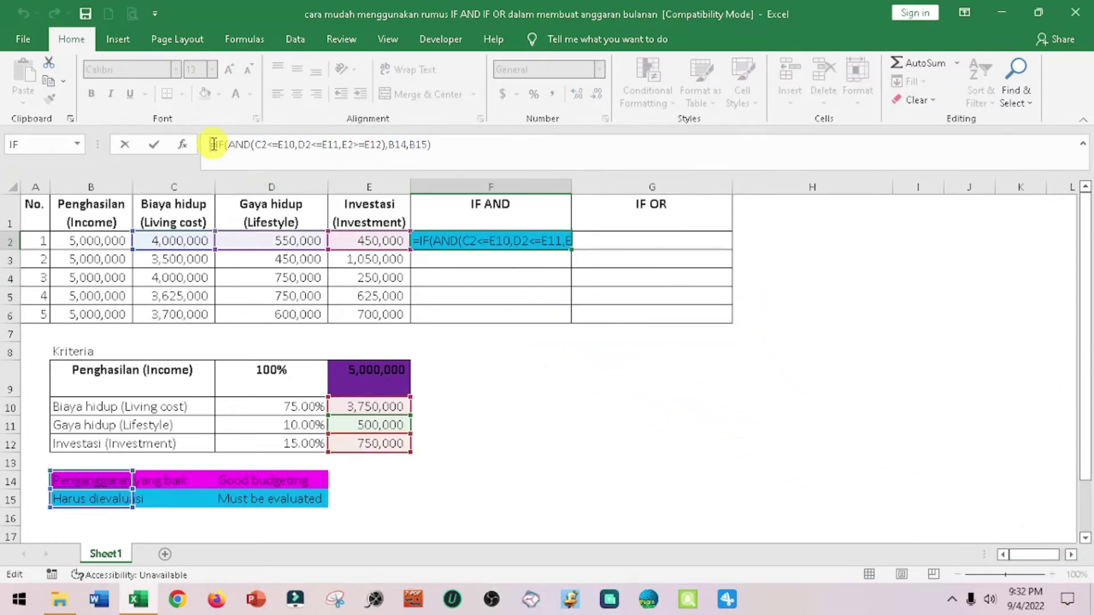
key("Right")
key("Right")
key("Right")
key("Right")
key("Right")
key("Right")
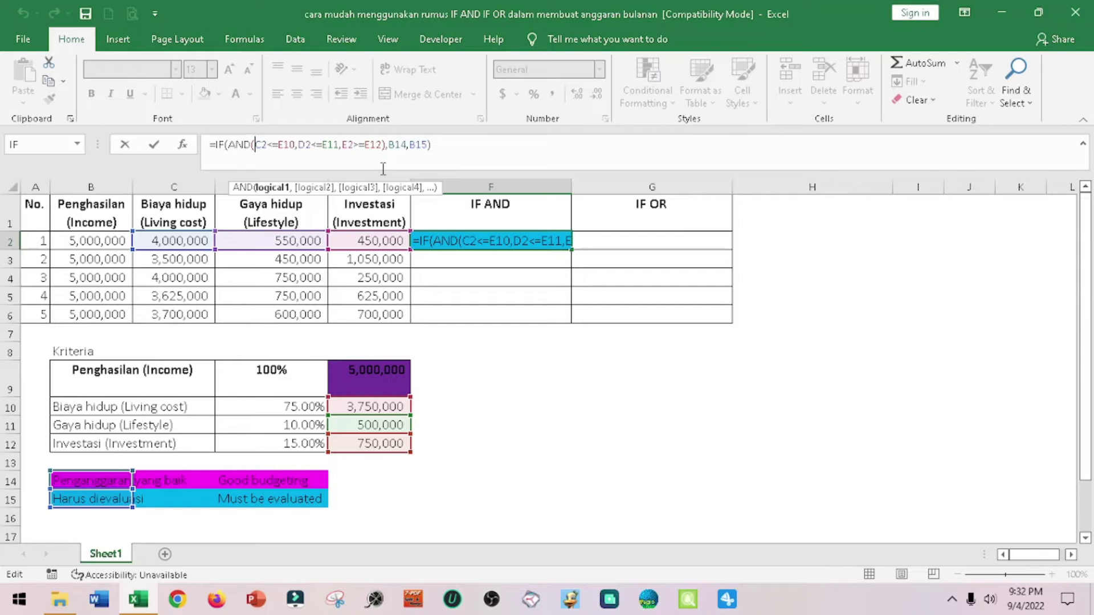
type("$")
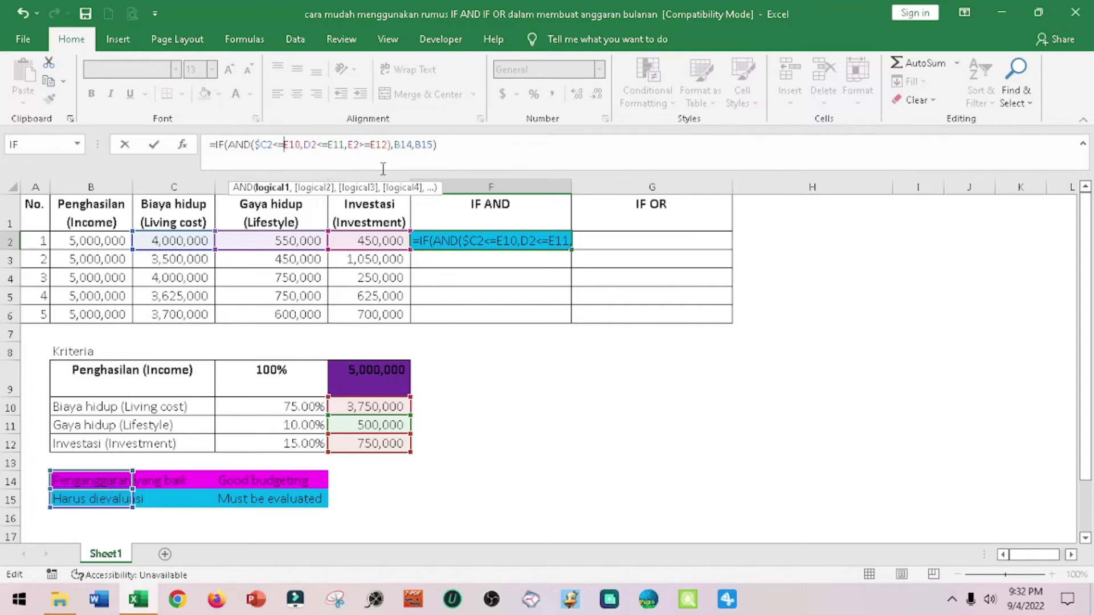
type("$")
key("Right")
type("$")
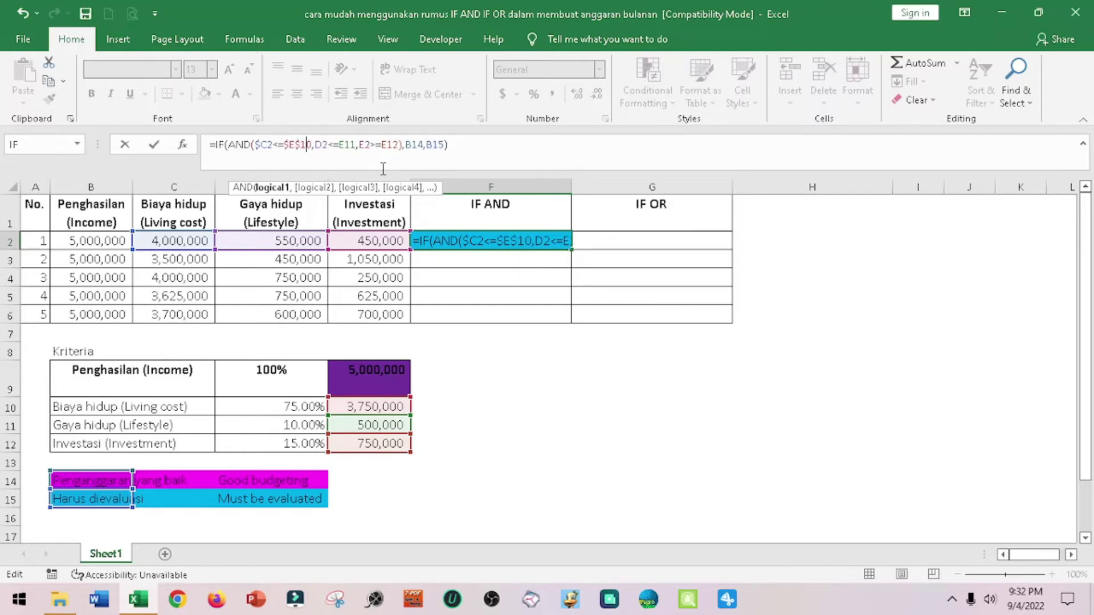
key("Right")
type("$")
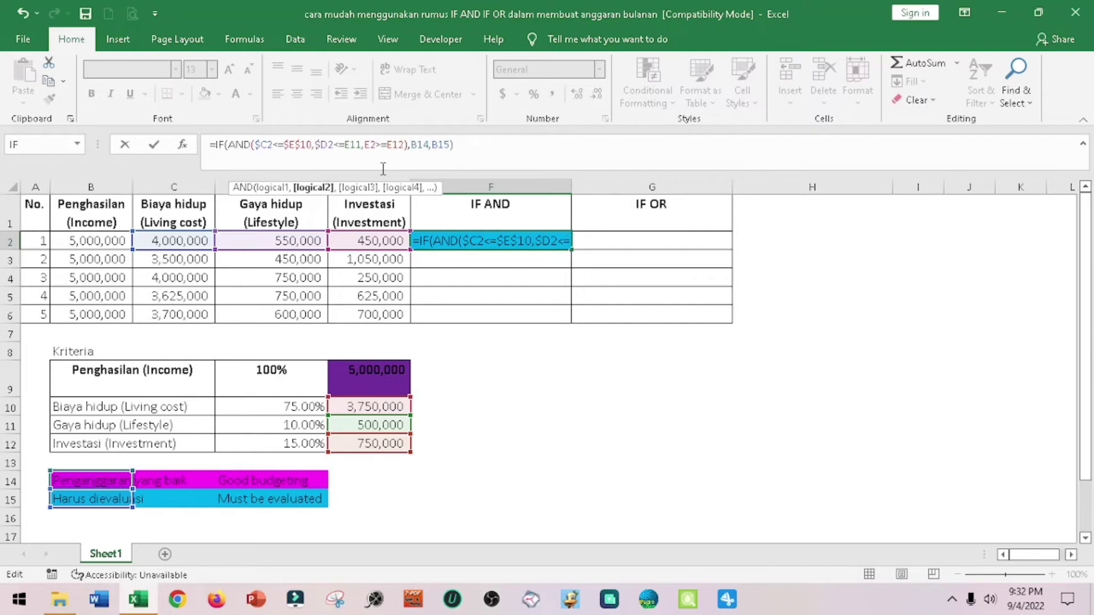
key("Right")
key("Right")
key("Right")
key("Right")
type("$")
key("Right")
type("$")
key("Right")
key("Right")
key("Right")
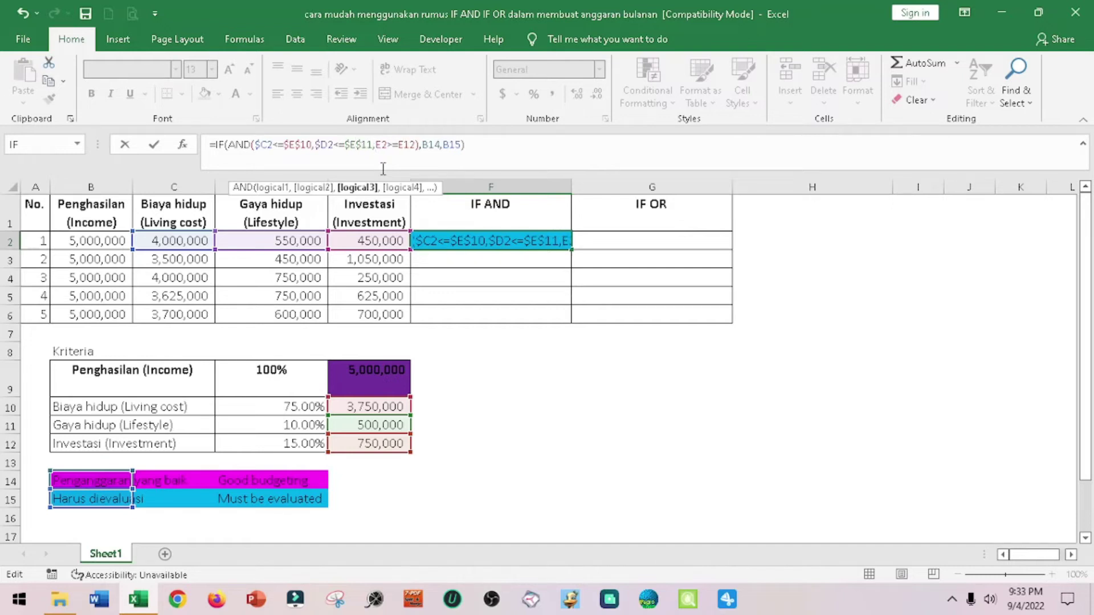
type("$")
key("Right")
key("Right")
key("Right")
key("Right")
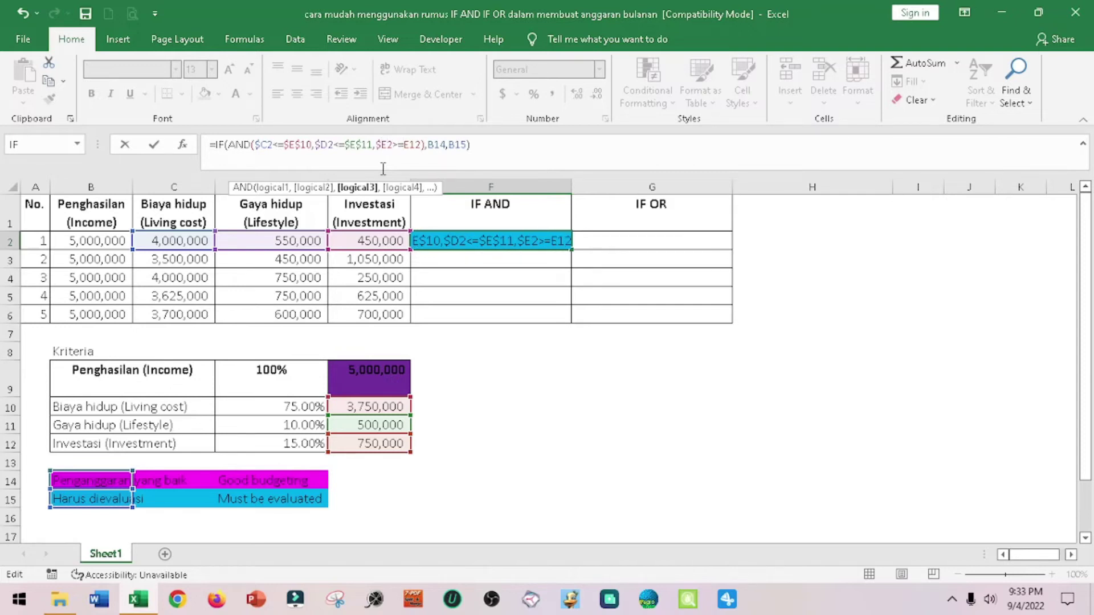
type("$")
key("Right")
type("$")
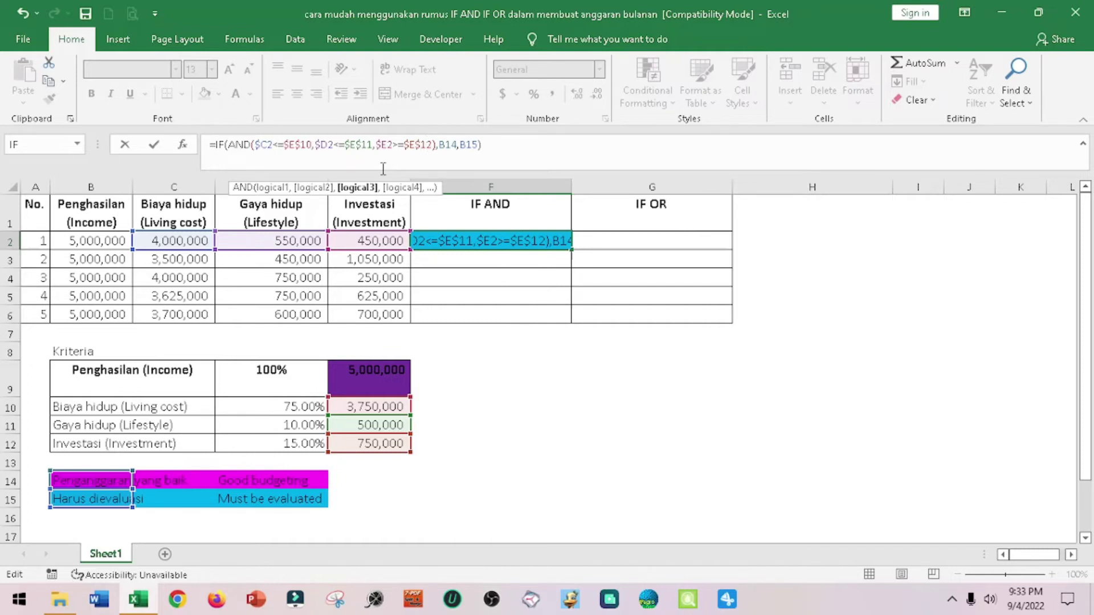
- Lock the result references as $B$14 and $B$15 and commit the formula
key("Right")
key("Right")
key("Right")
key("Right")
key("Right")
key("Right")
key("Right")
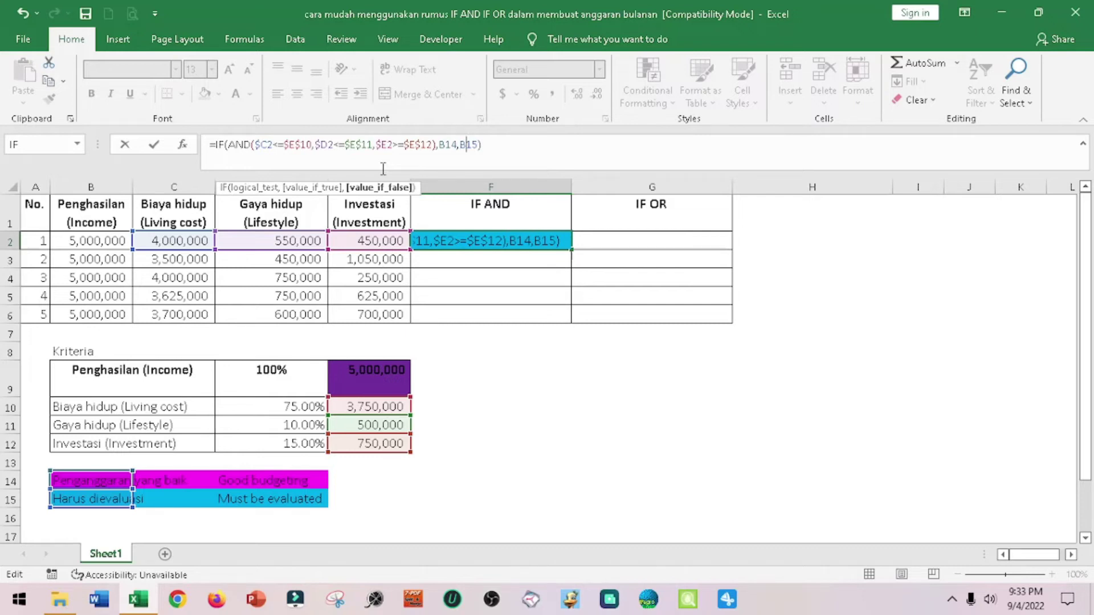
key("Left")
key("Left")
key("Left")
key("Left")
key("Left")
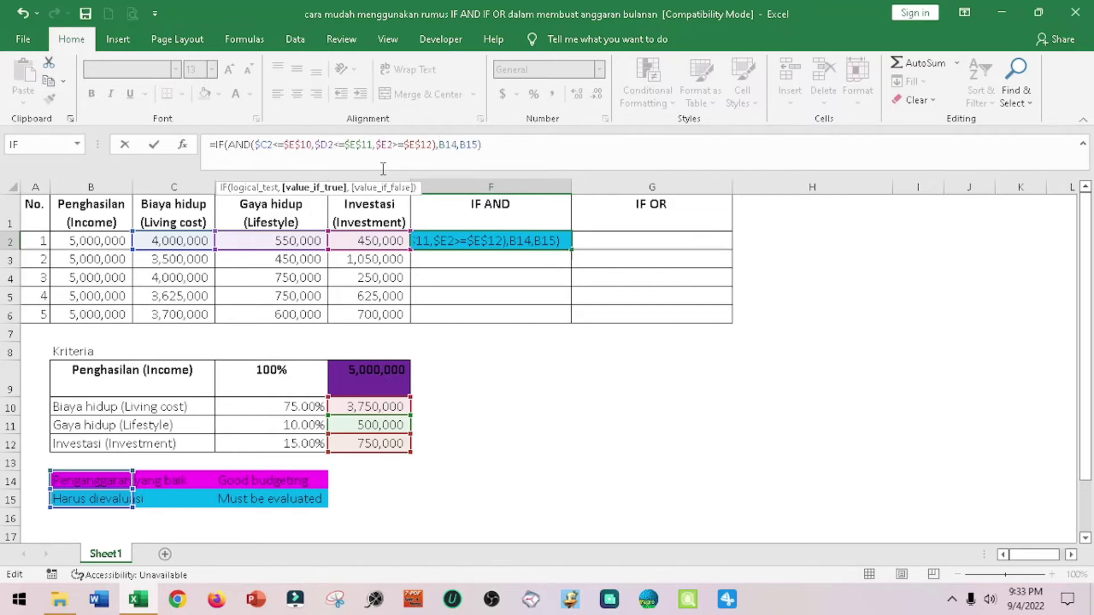
type("$")
key("Right")
key("Right")
key("Left")
type("$")
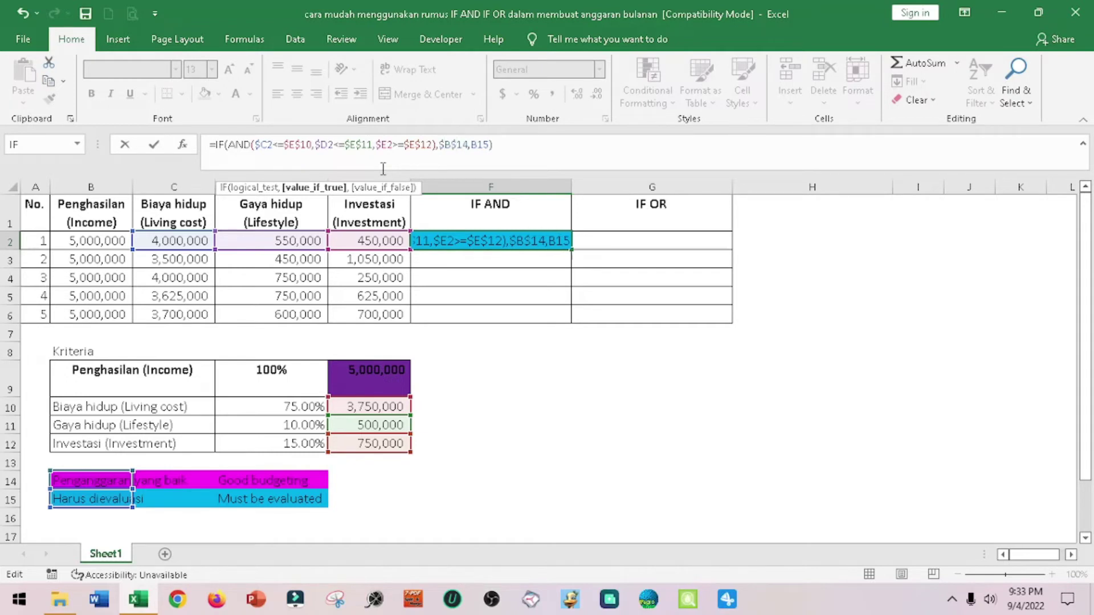
key("Right")
key("Right")
key("Right")
type("$")
key("Right")
type("$")
key("Right")
key("Right")
key("ctrl+Return")
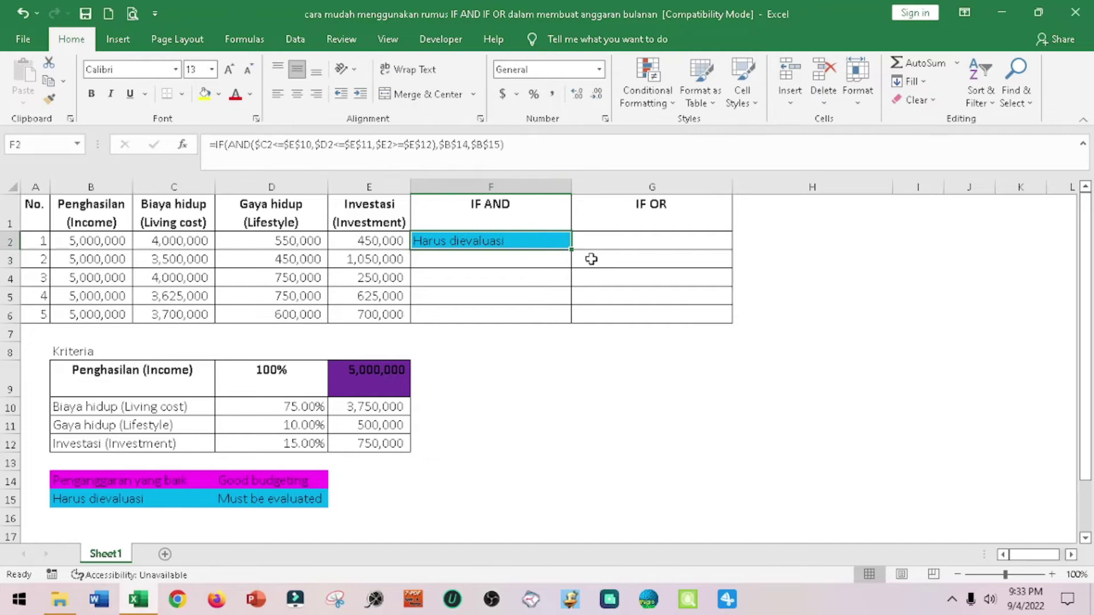
- Fill the locked-reference formula from F2 down to F6, then check the formulas in F4, F2 and F3
double_click(571, 249)
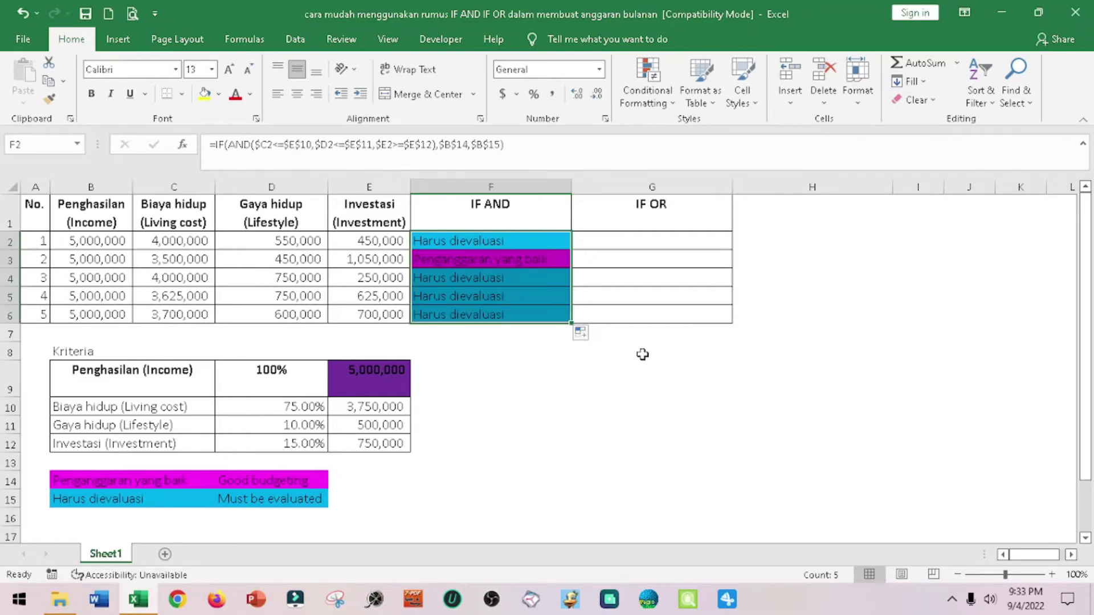
left_click(501, 273)
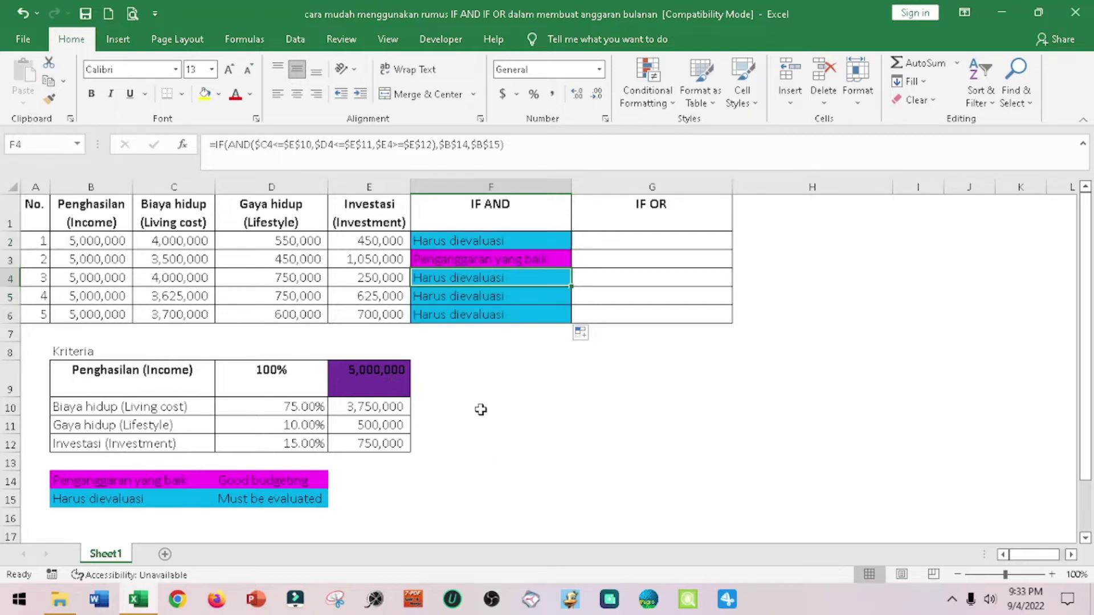
left_click(427, 241)
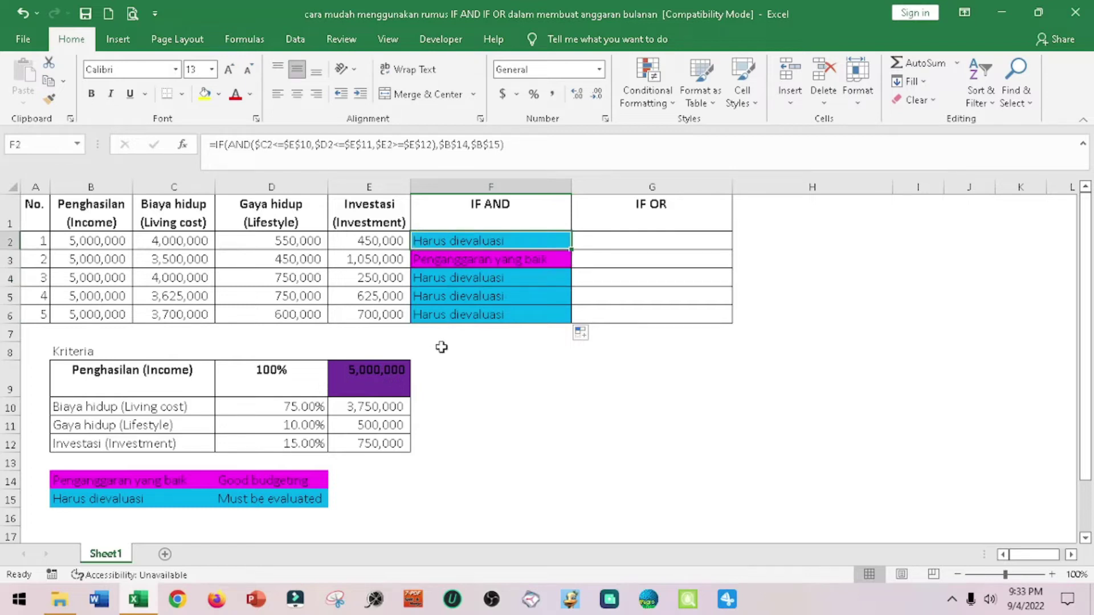
left_click(460, 259)
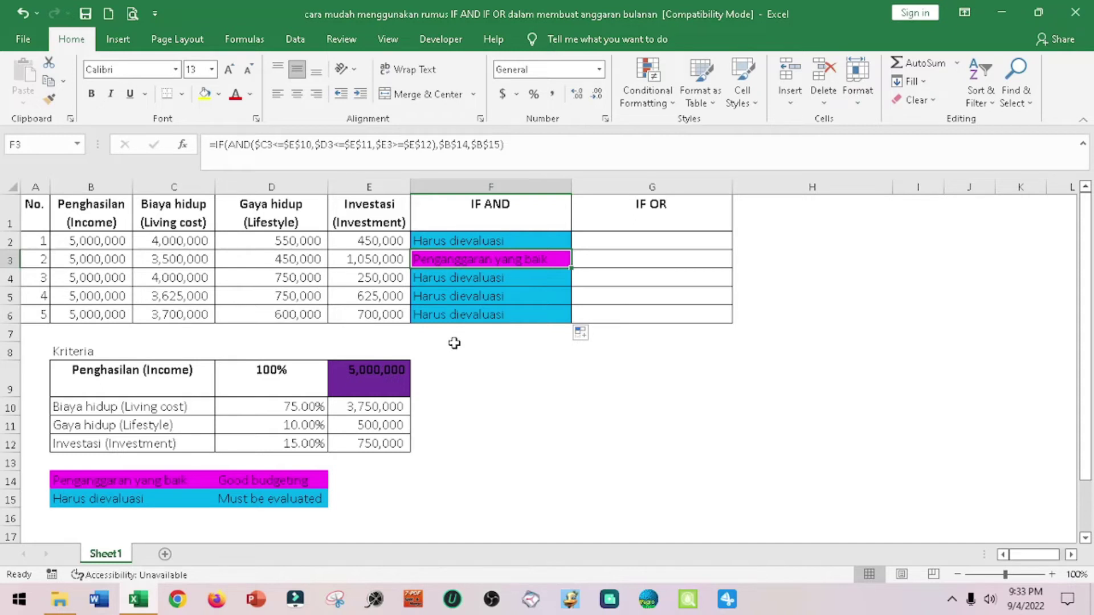
left_click(440, 242)
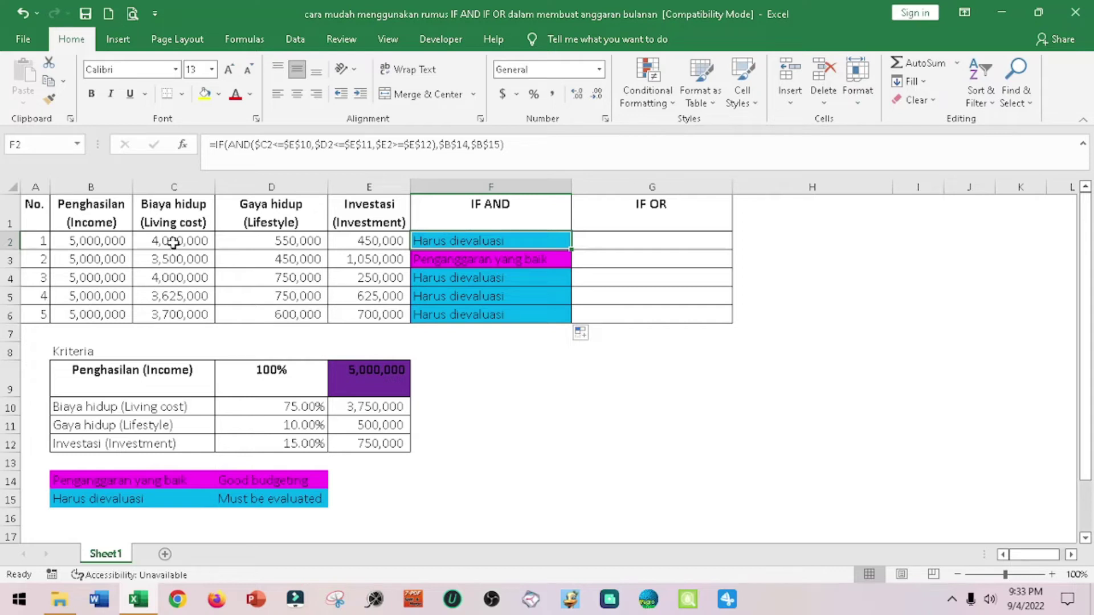
left_click(174, 241)
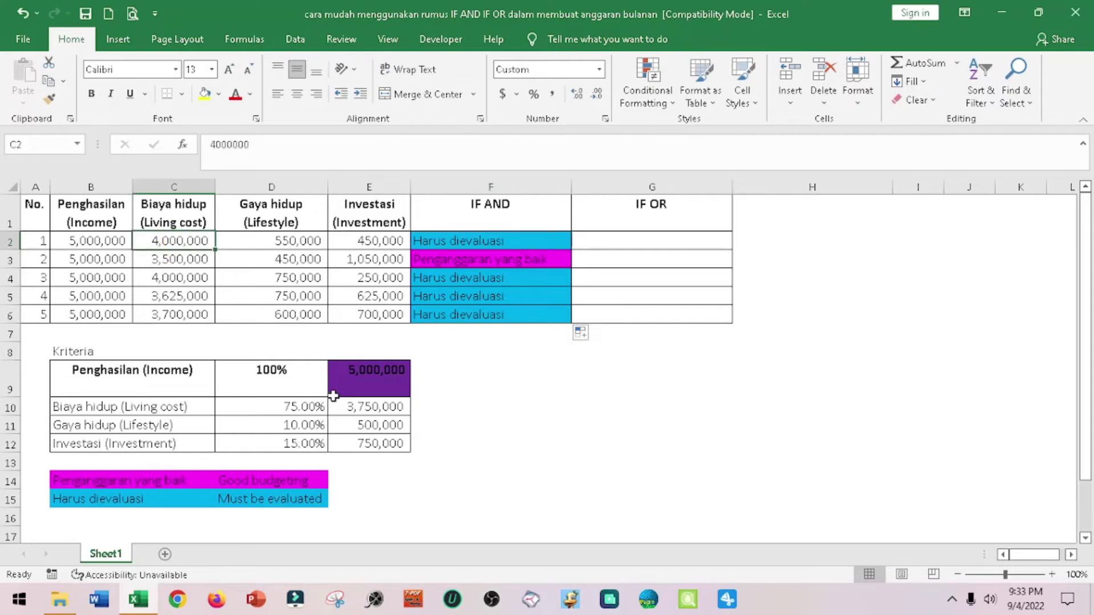
left_click(360, 408)
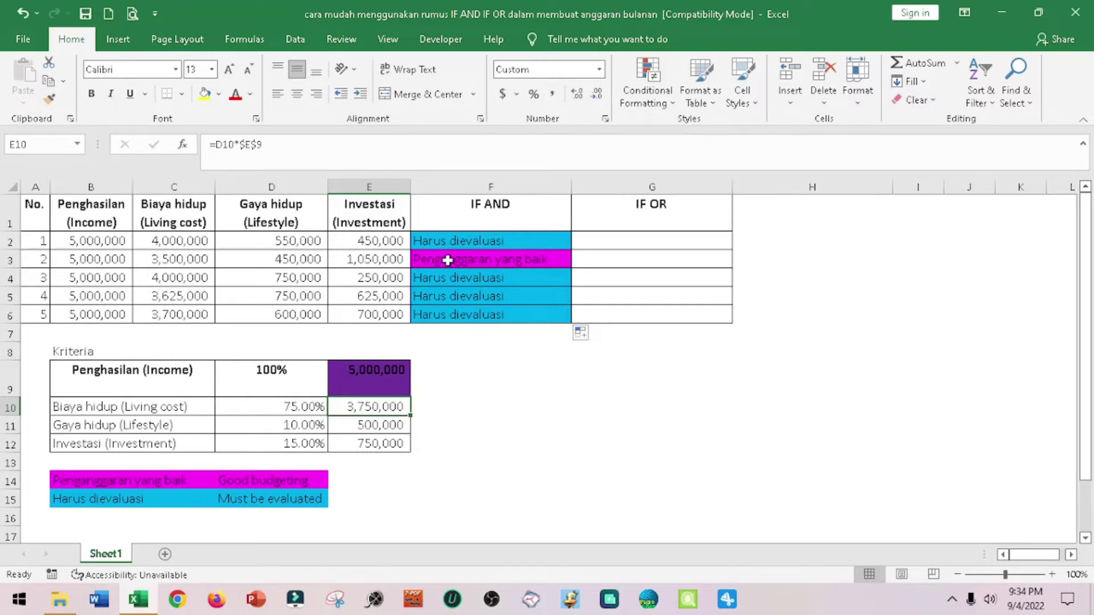
left_click(429, 261)
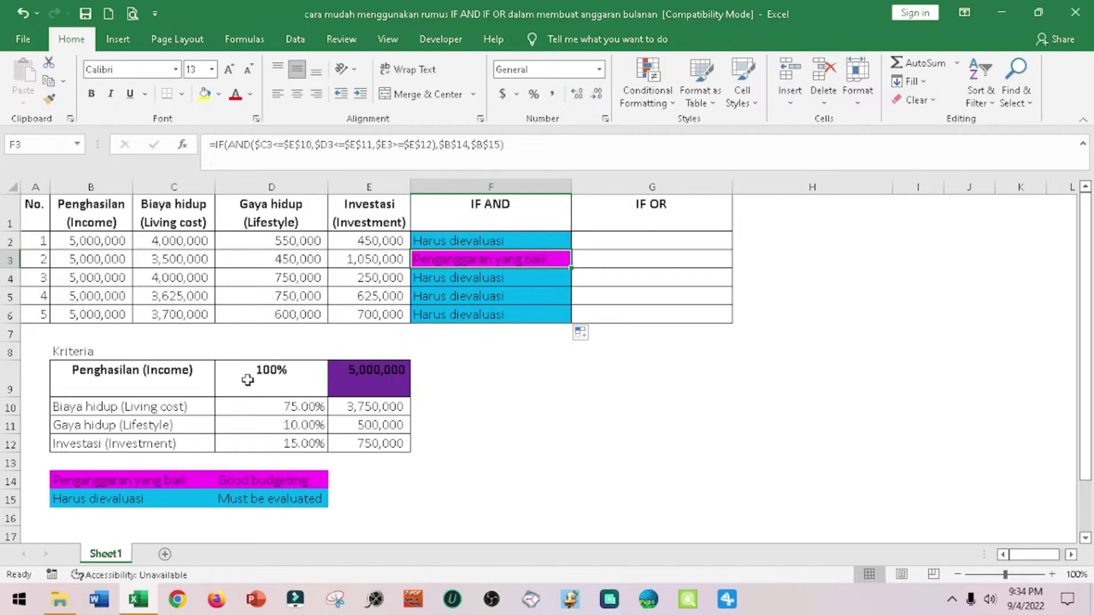
left_click(181, 261)
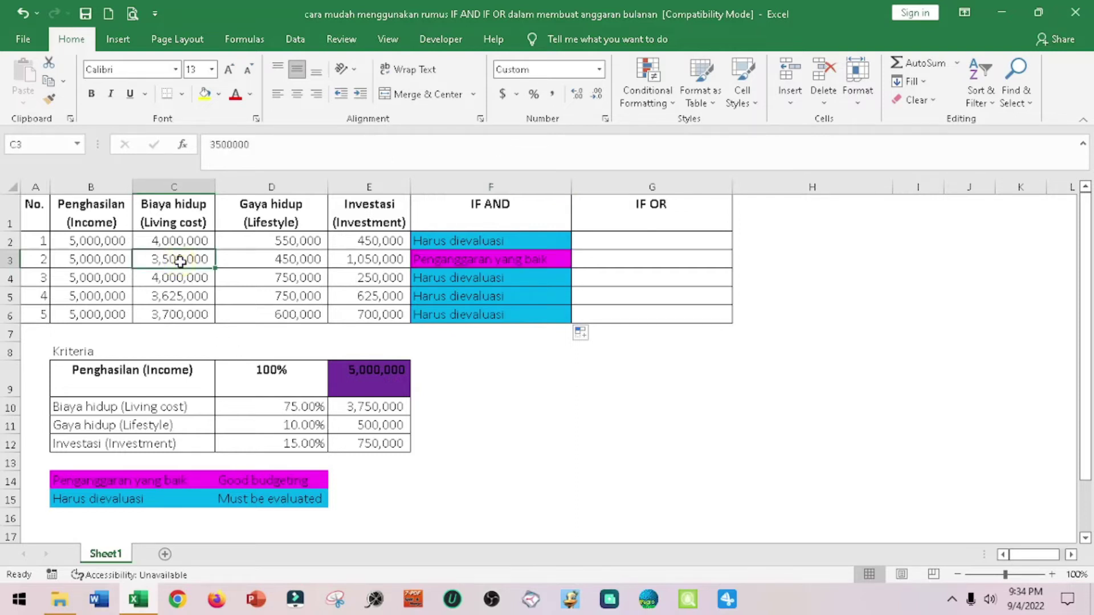
left_click(371, 405)
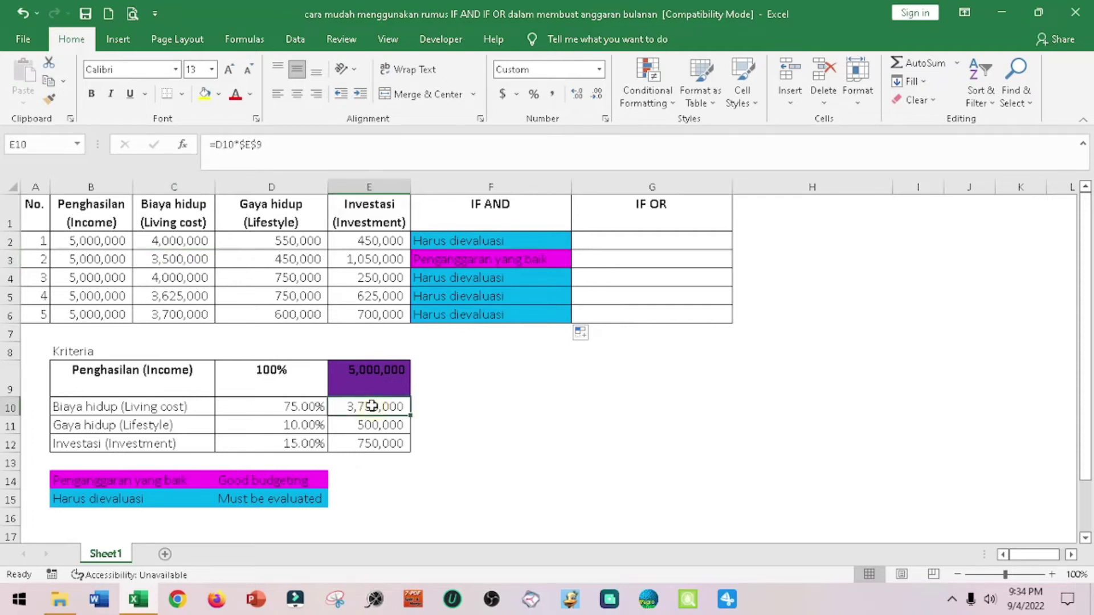
left_click(298, 260)
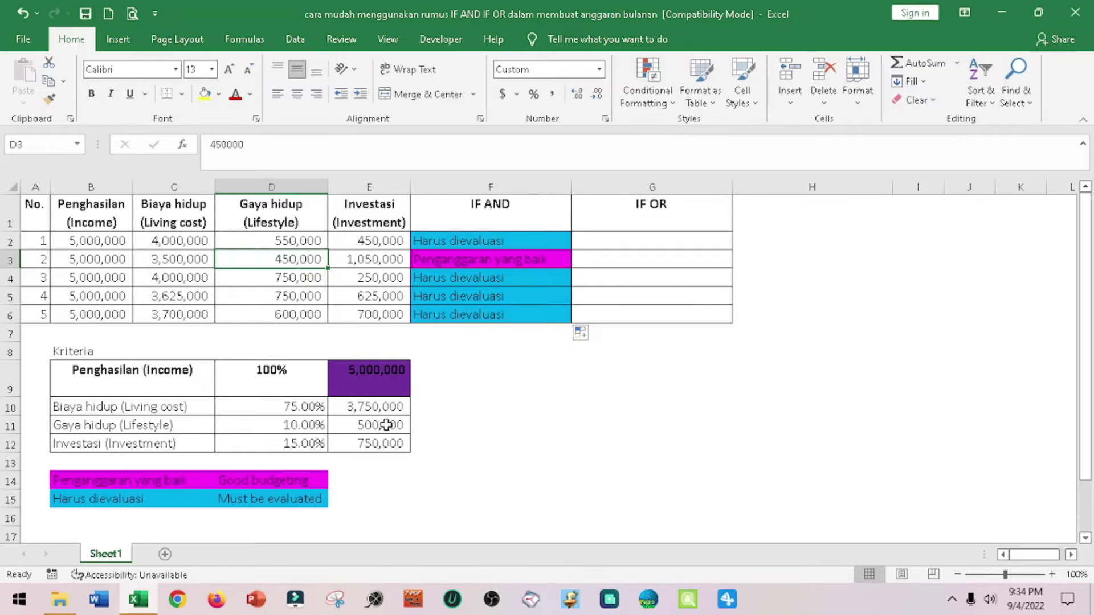
left_click(385, 430)
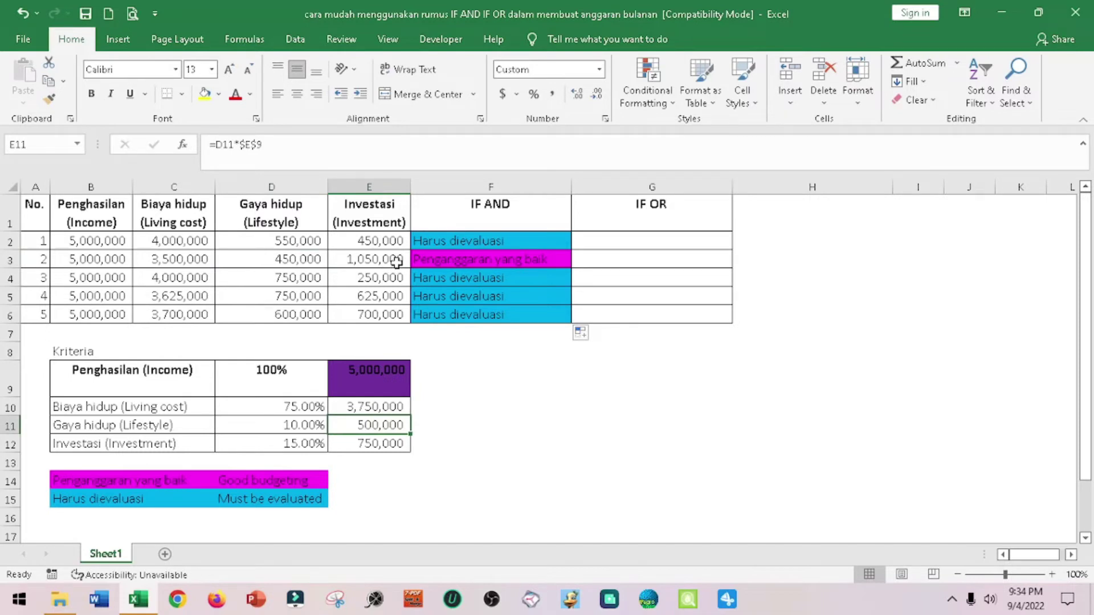
left_click(391, 445)
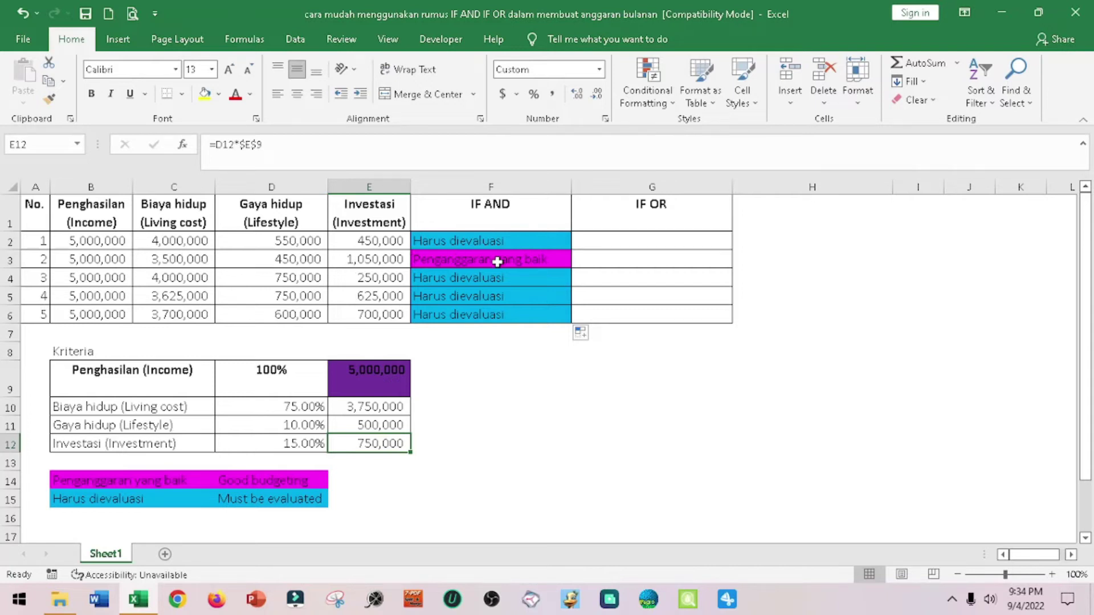
left_click(431, 262)
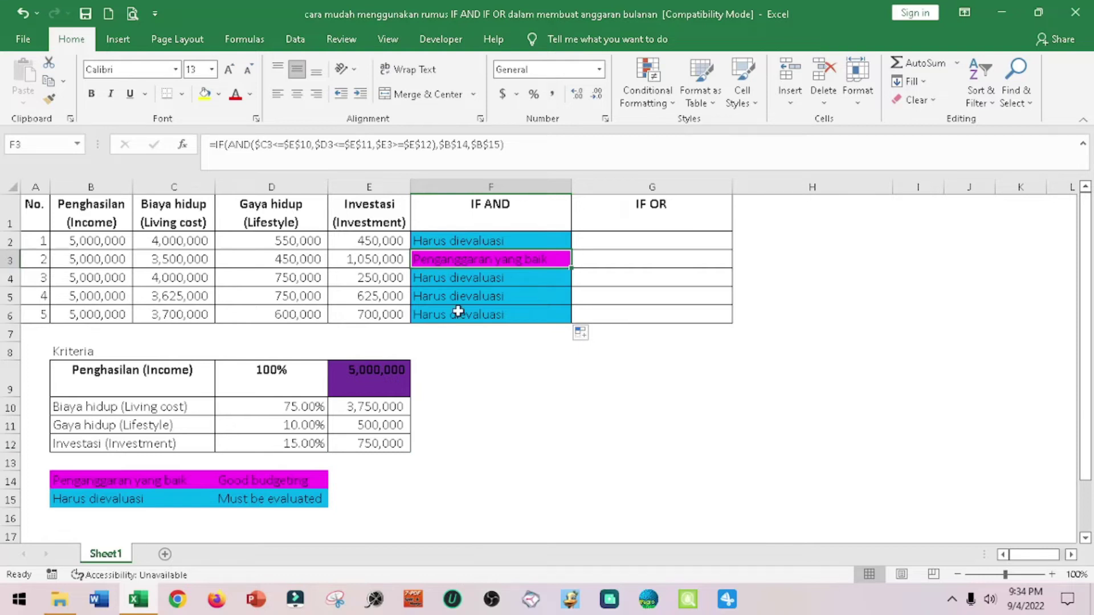
left_click(425, 279)
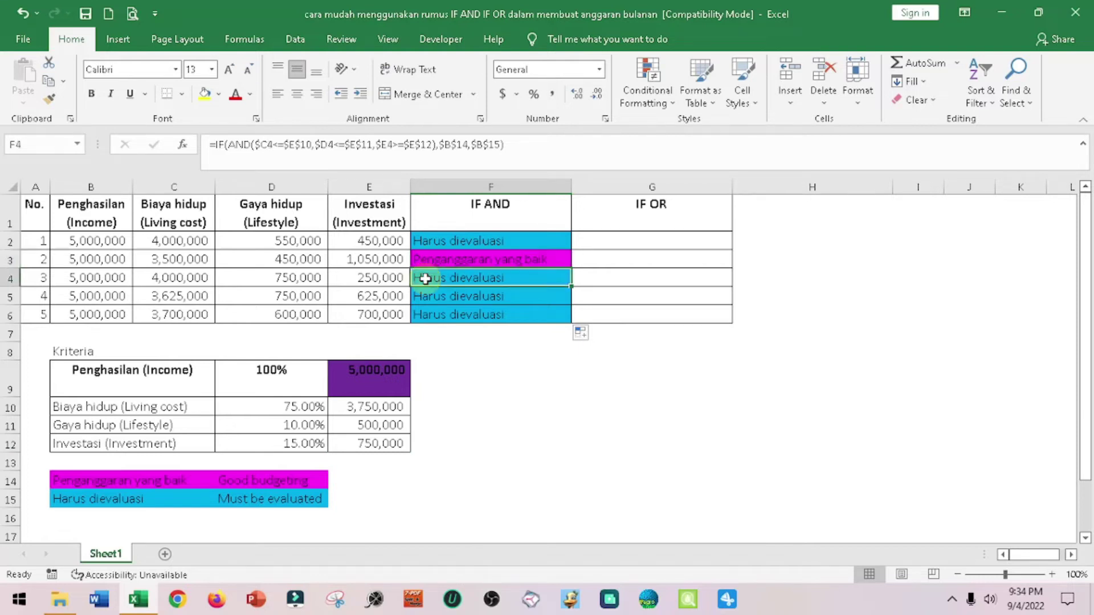
left_click(169, 284)
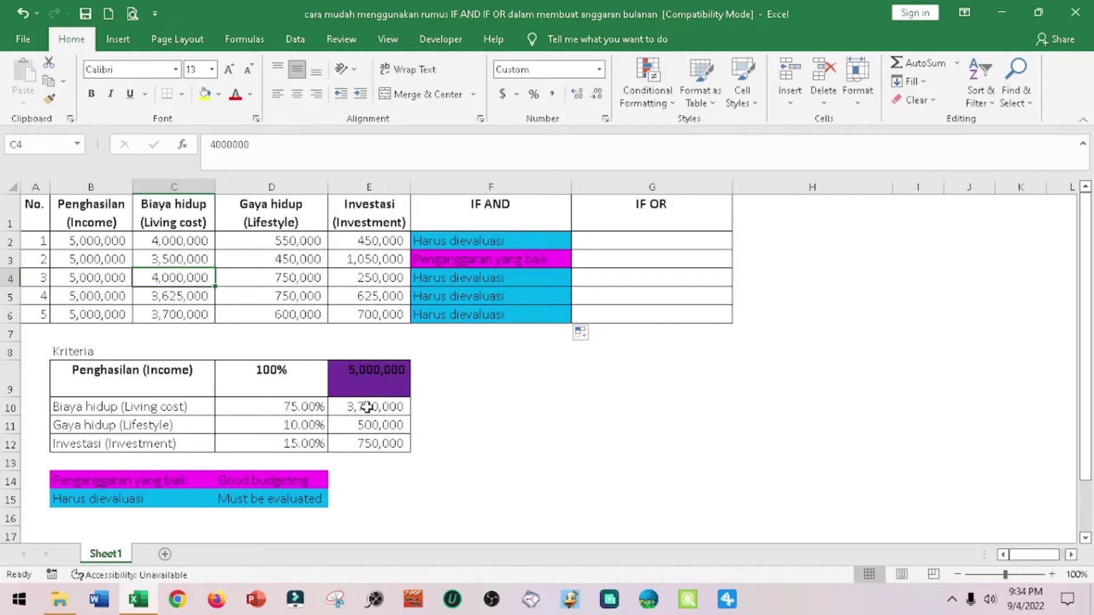
left_click(367, 407)
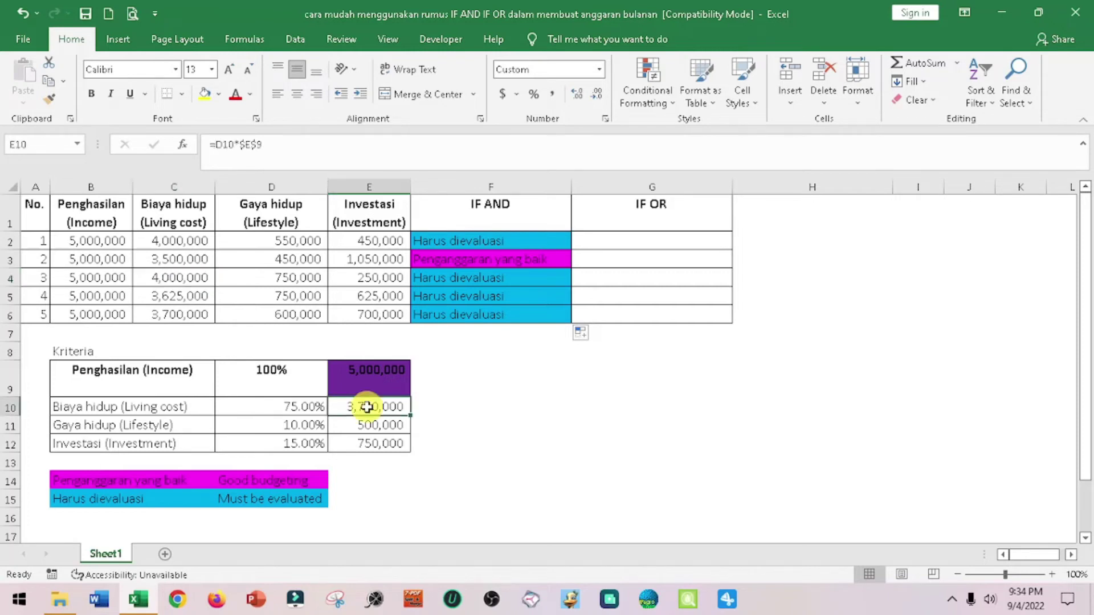
left_click(435, 296)
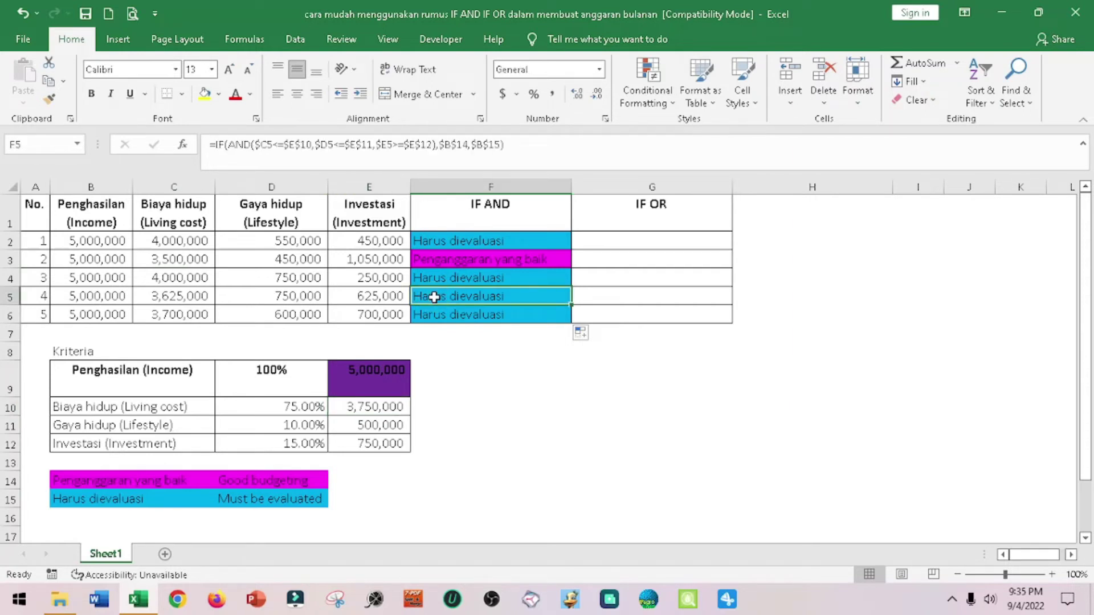
left_click(204, 296)
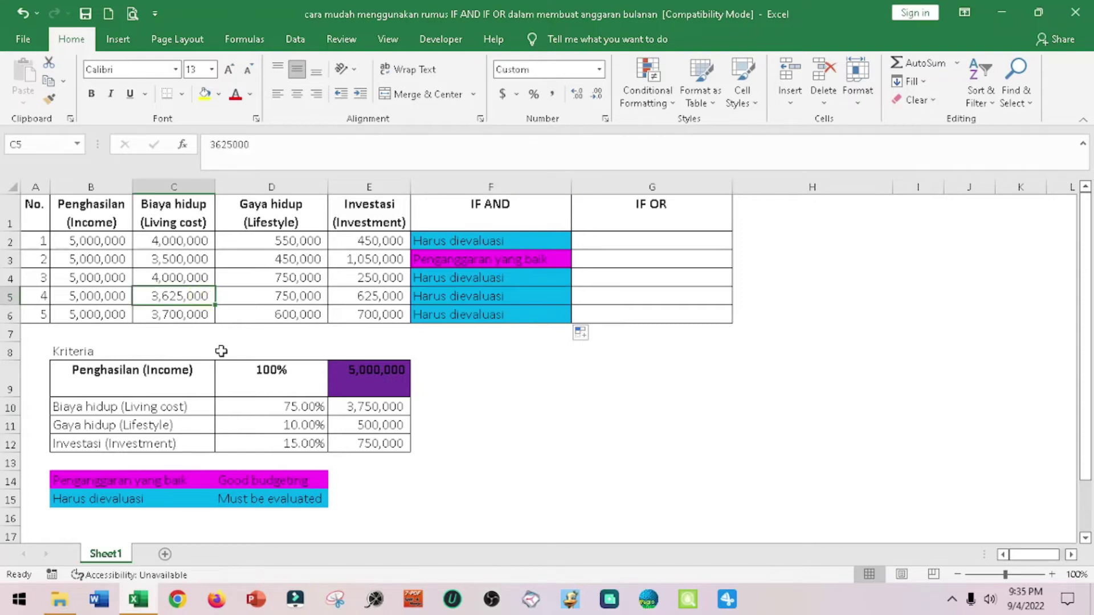
left_click(303, 297)
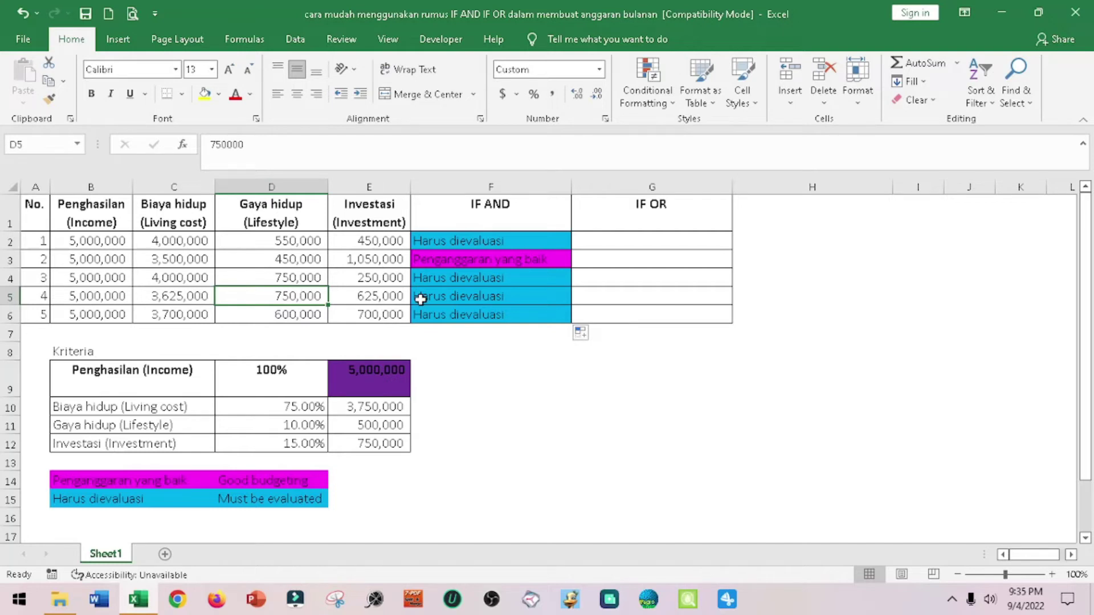
left_click(421, 300)
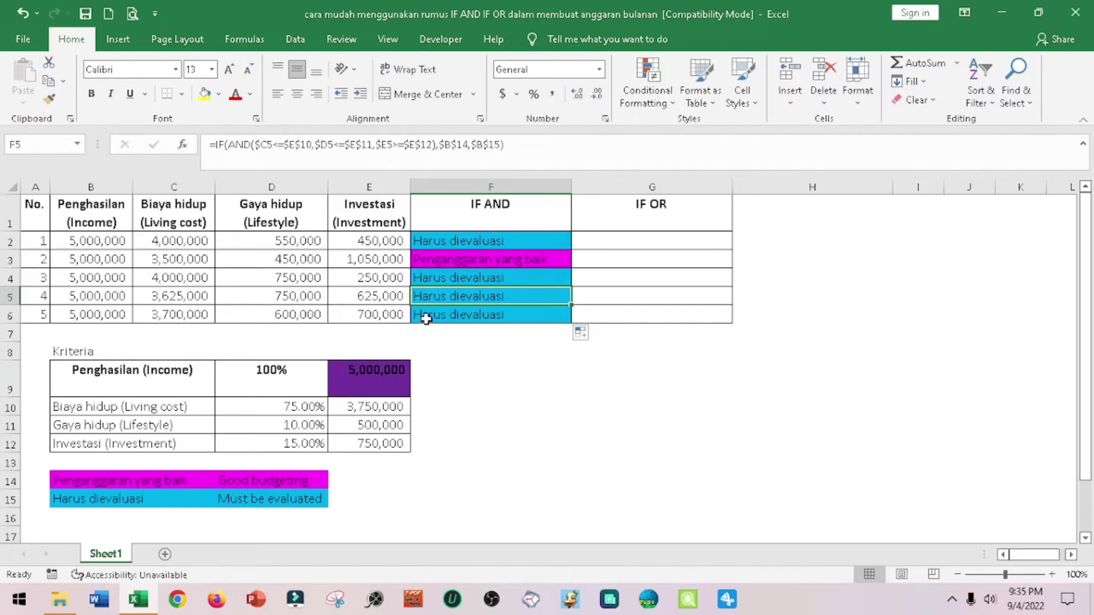
left_click(426, 319)
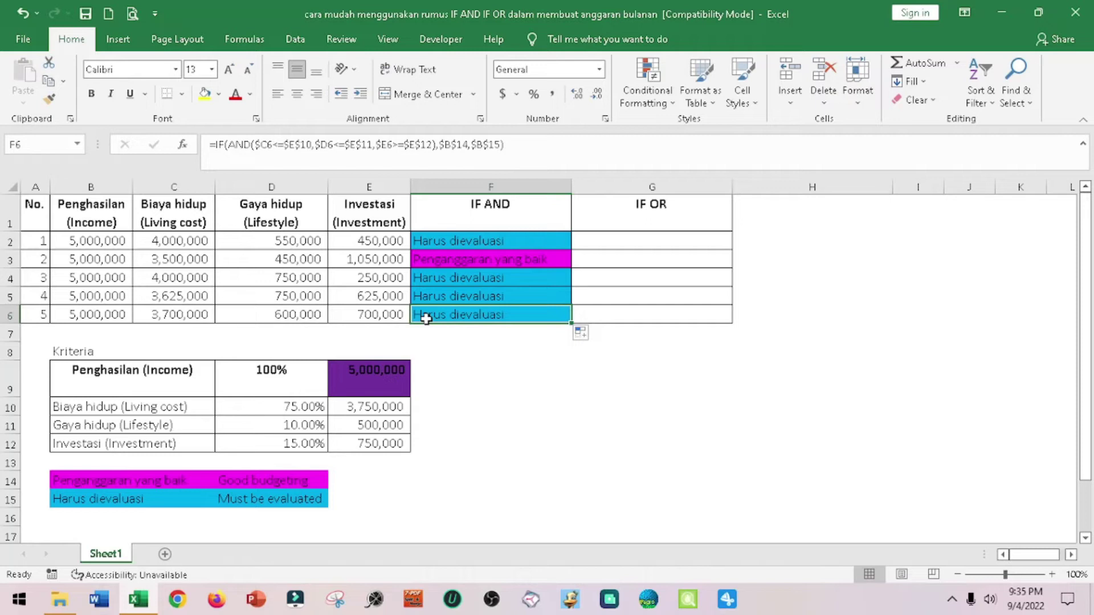
left_click(174, 321)
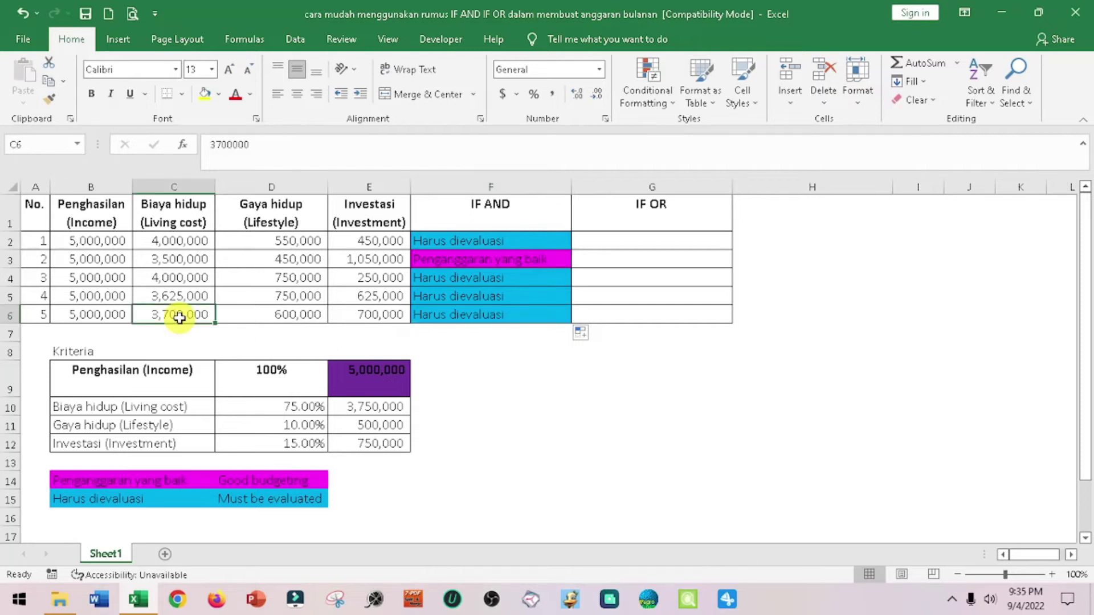
left_click(345, 411)
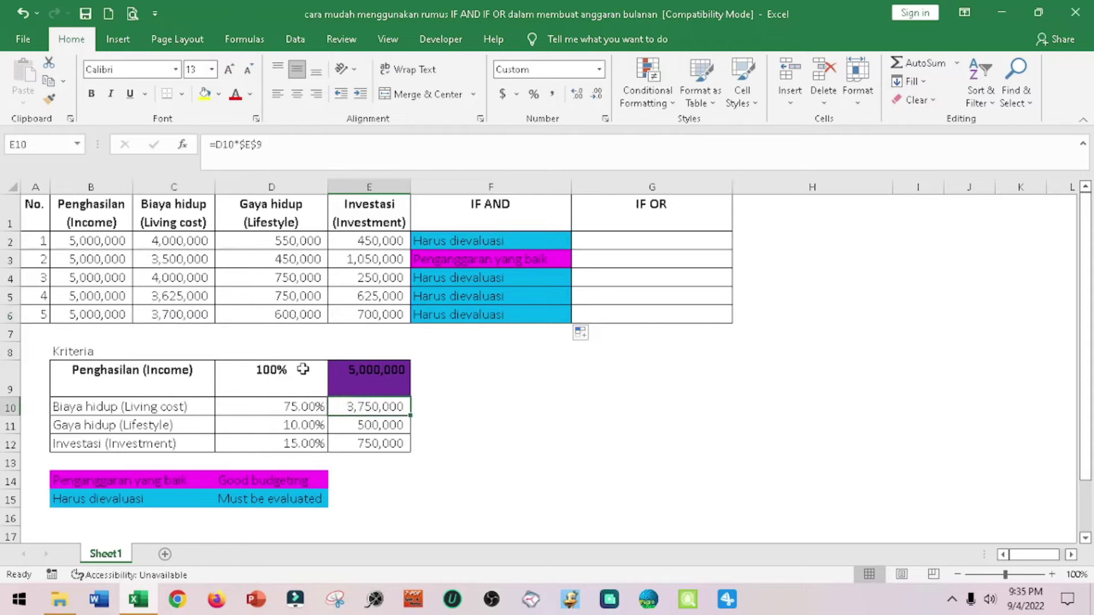
left_click(282, 315)
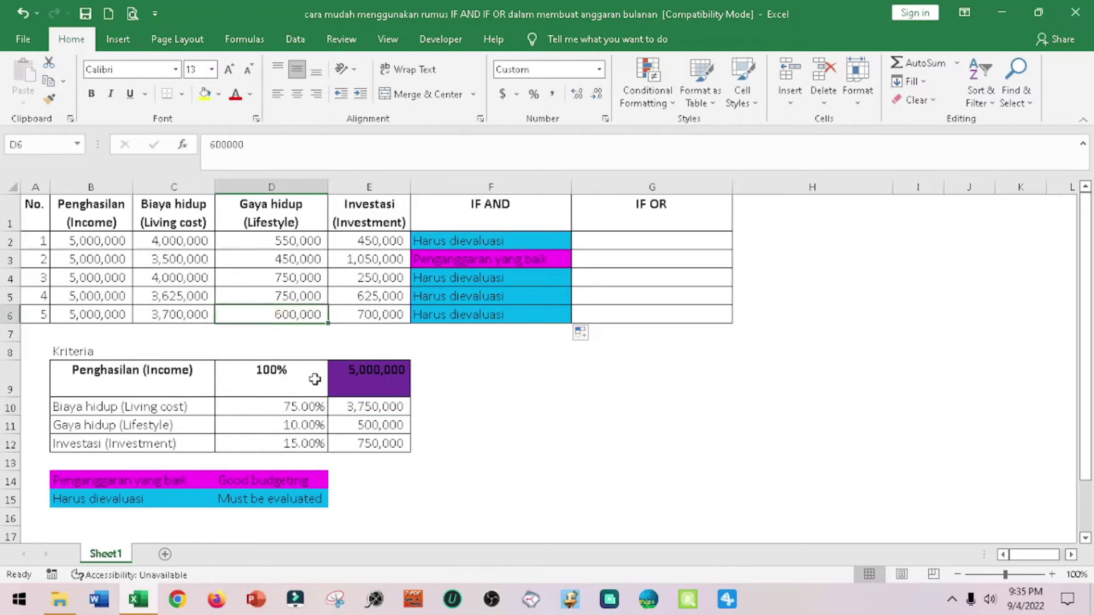
left_click(356, 427)
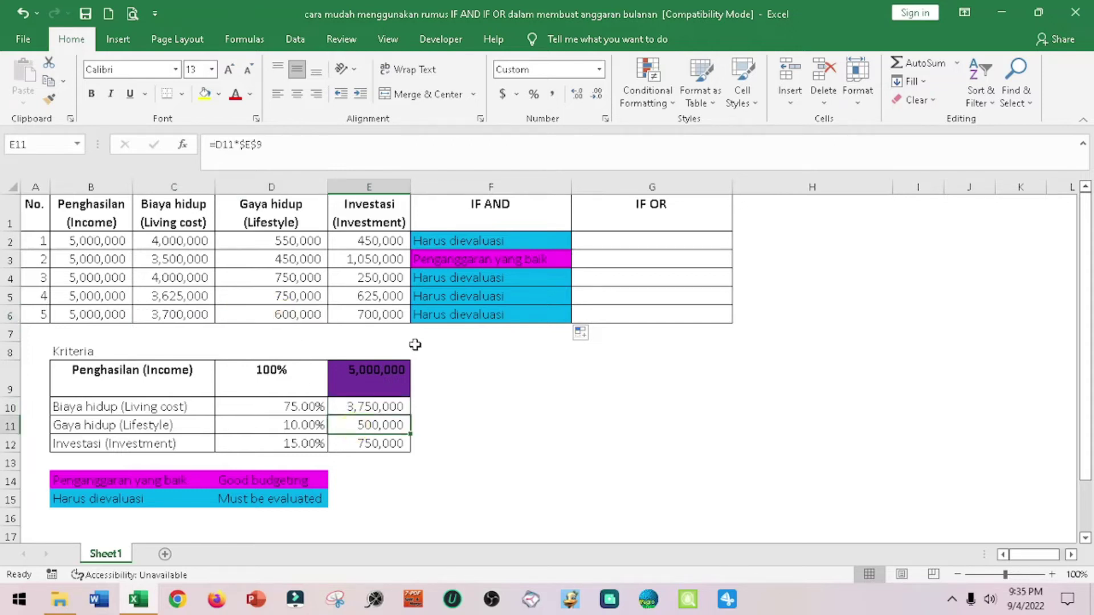
left_click(422, 311)
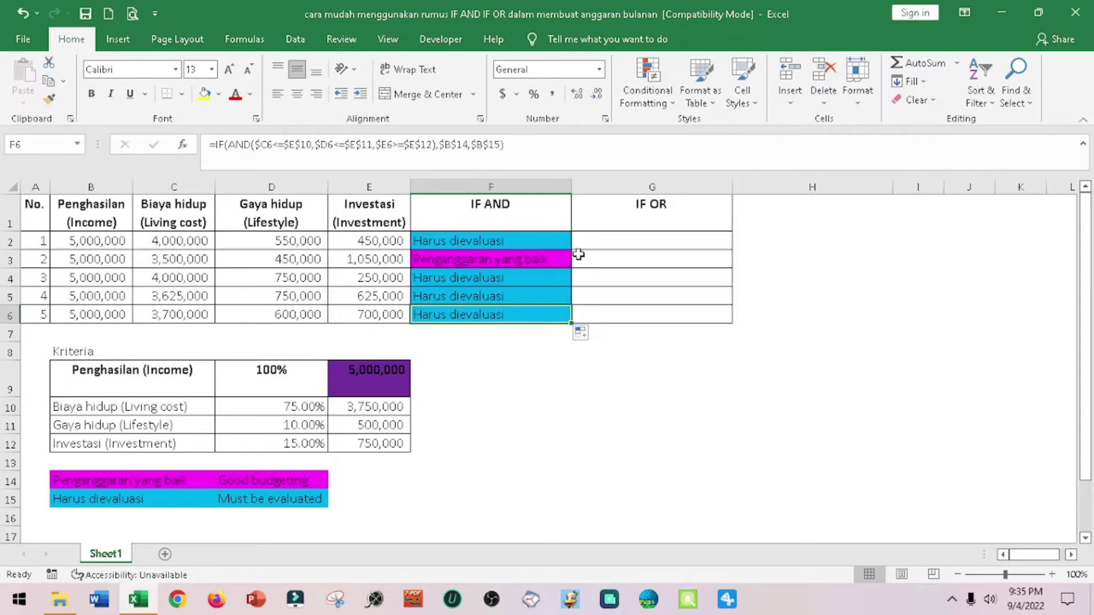
left_click_drag(510, 239, 529, 313)
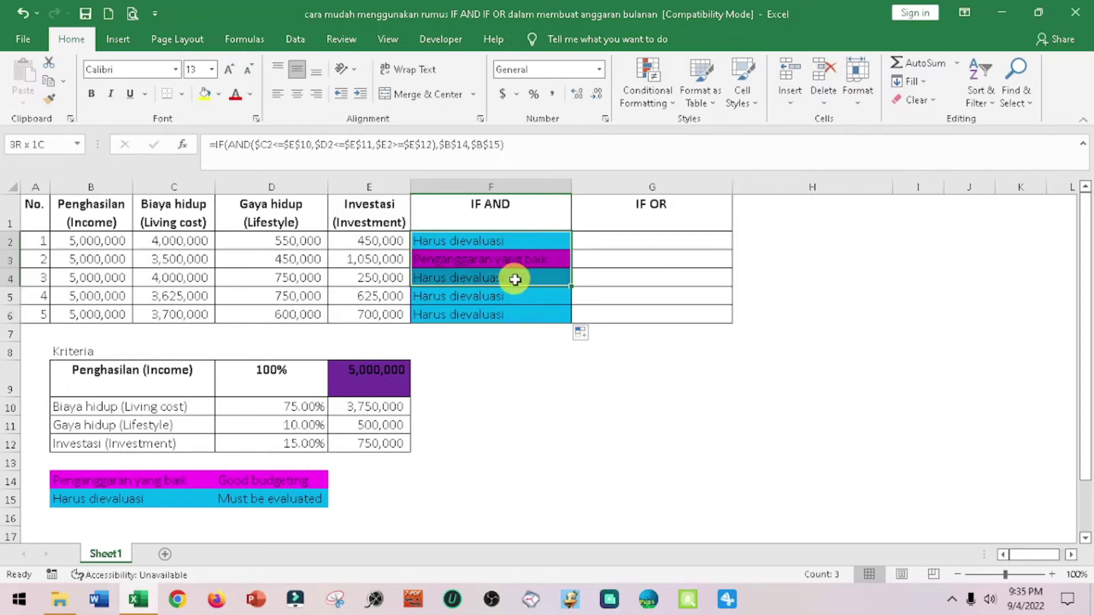
left_click(623, 241)
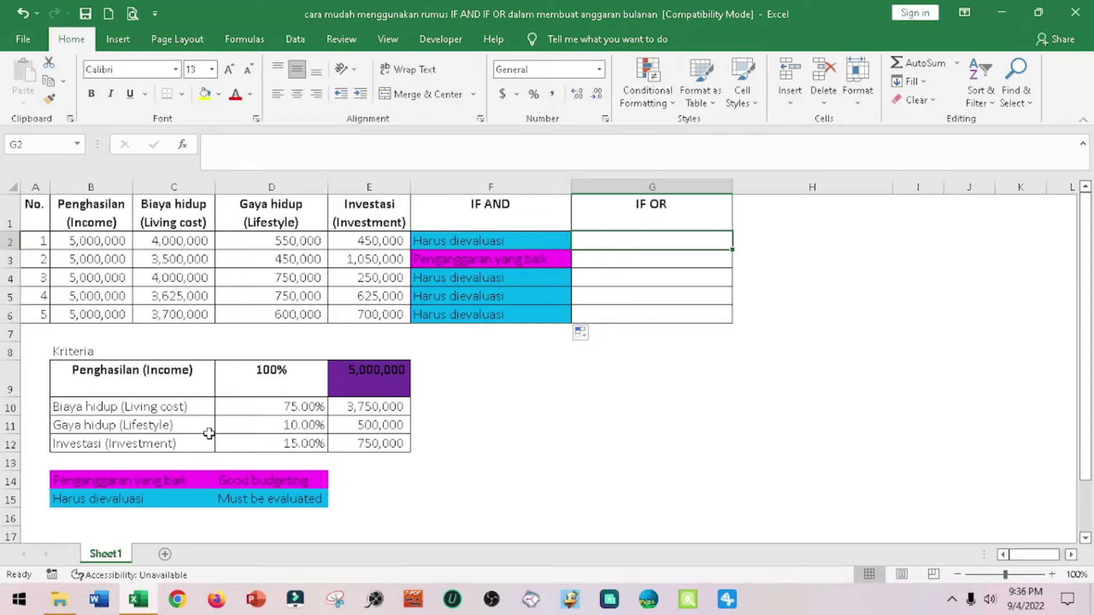
left_click(65, 482)
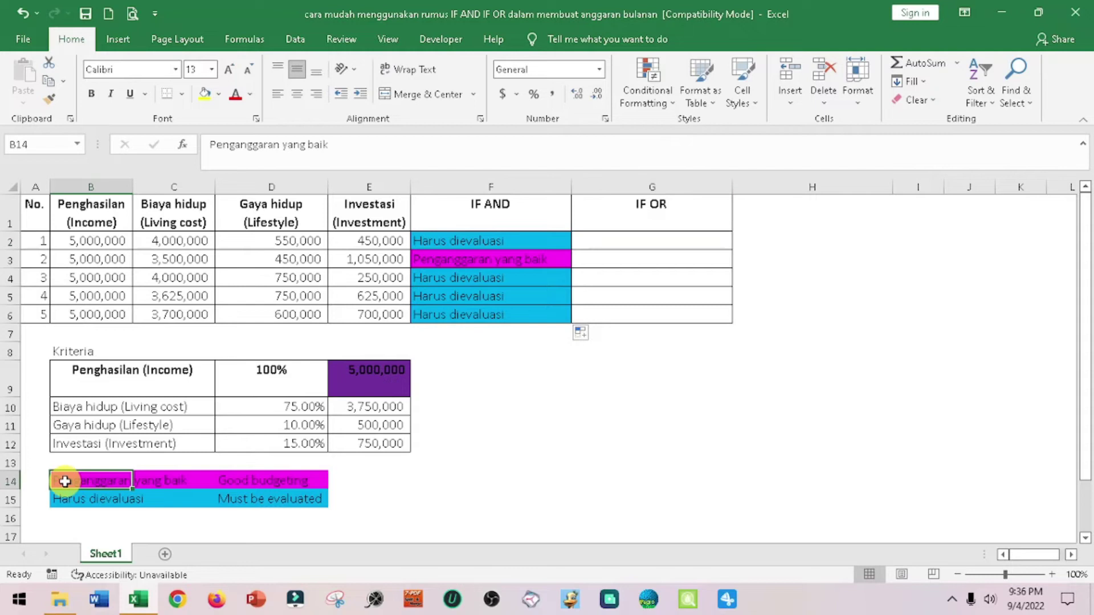
left_click(633, 242)
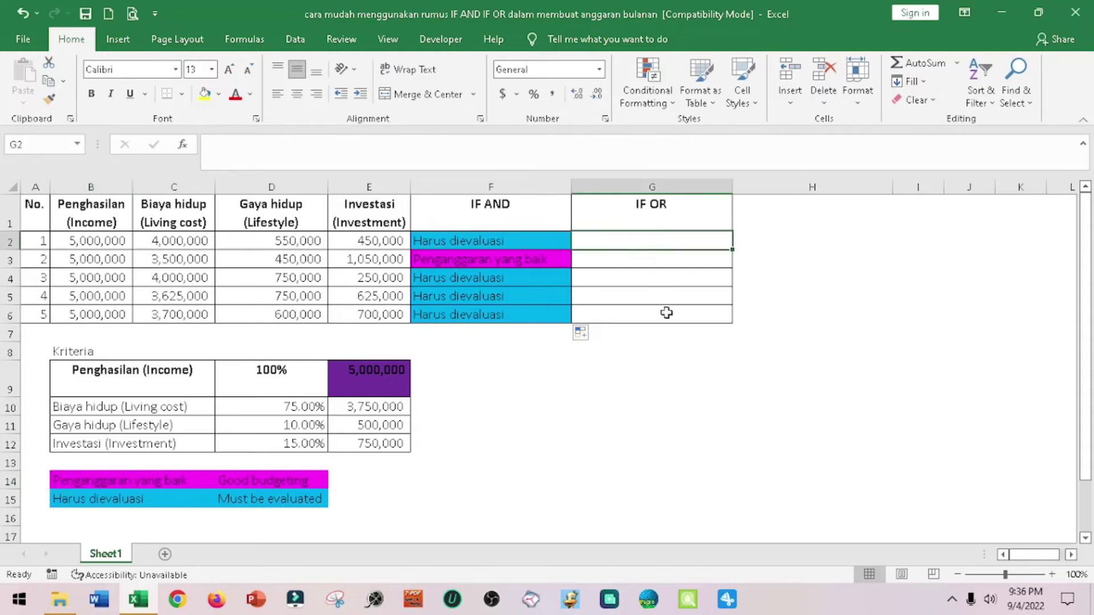
- Start G2's formula as =IF(OR( with the first condition C2<=E10
type("=")
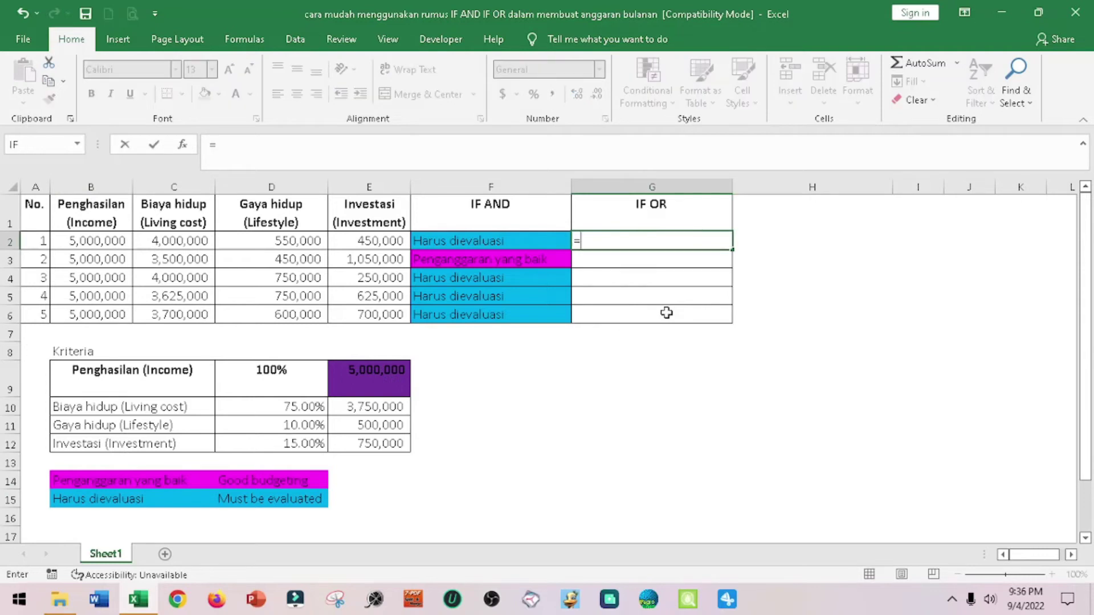
type("if")
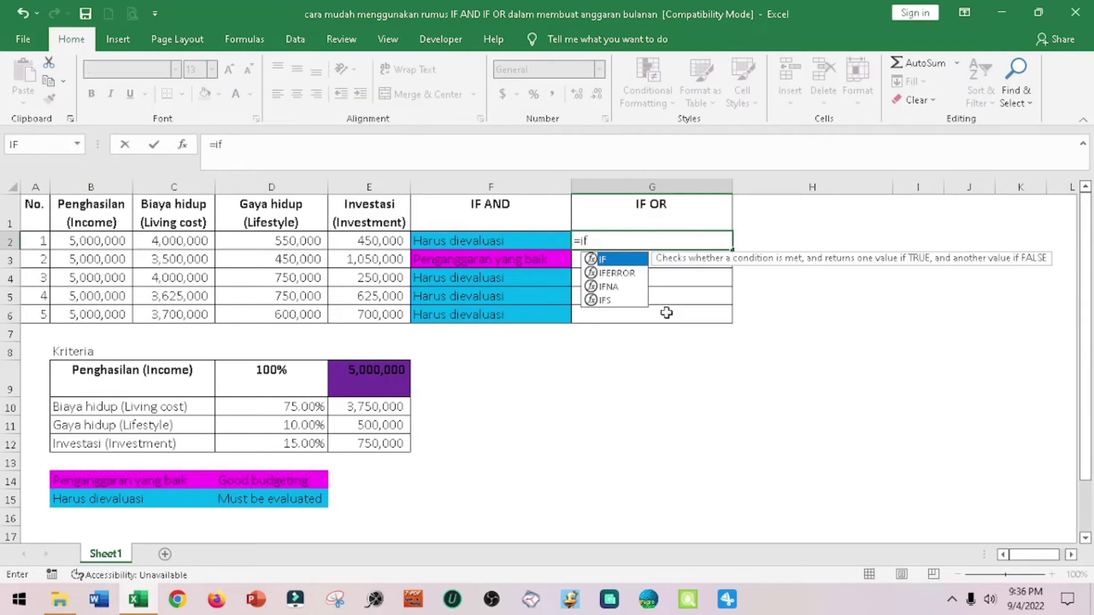
type("(or")
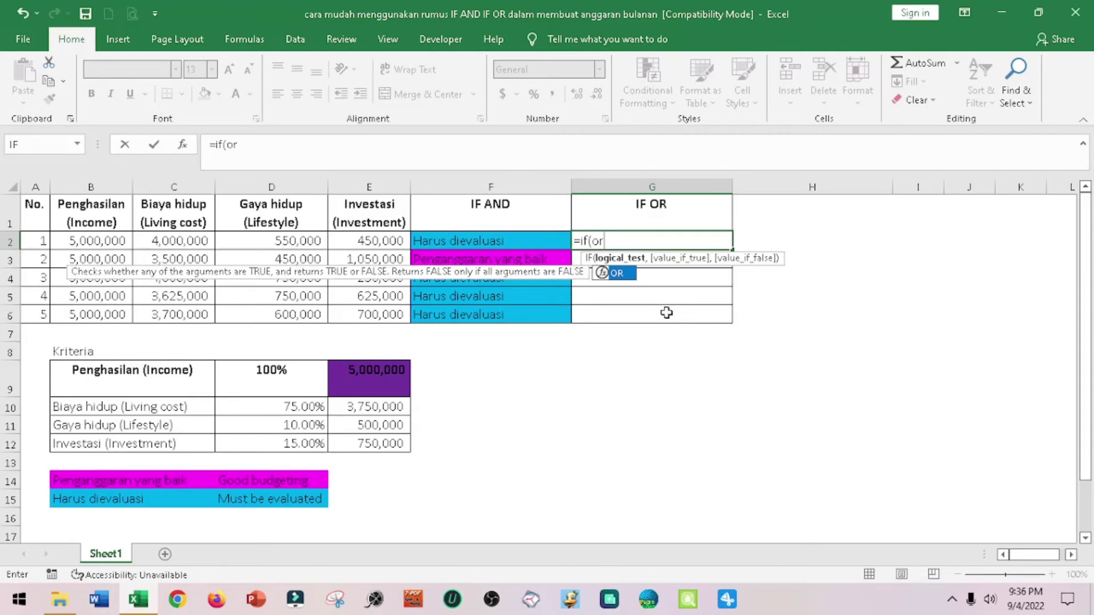
type("(")
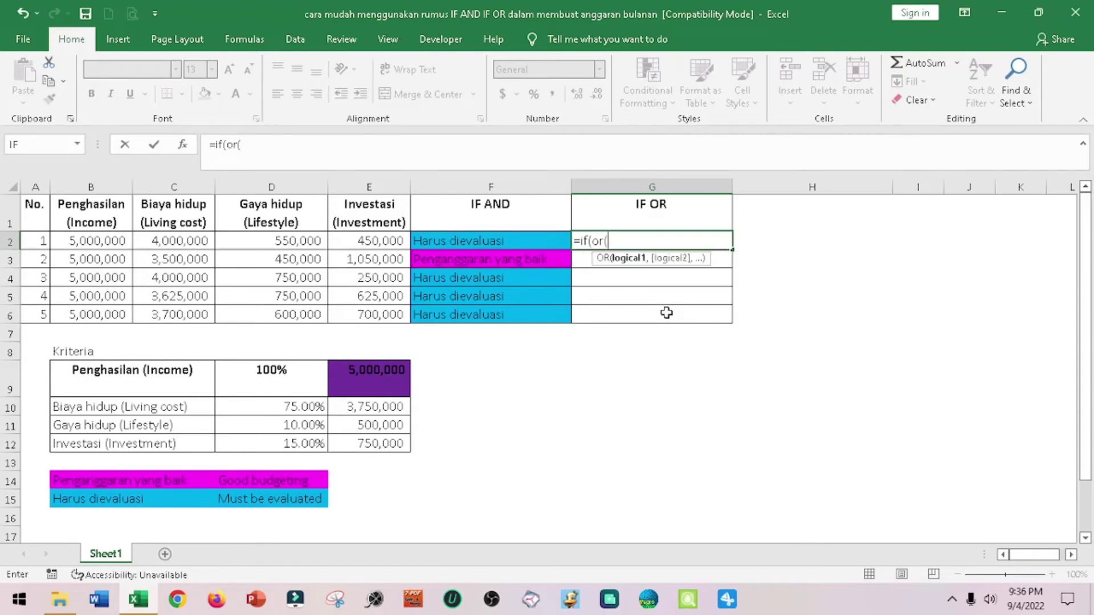
left_click(171, 240)
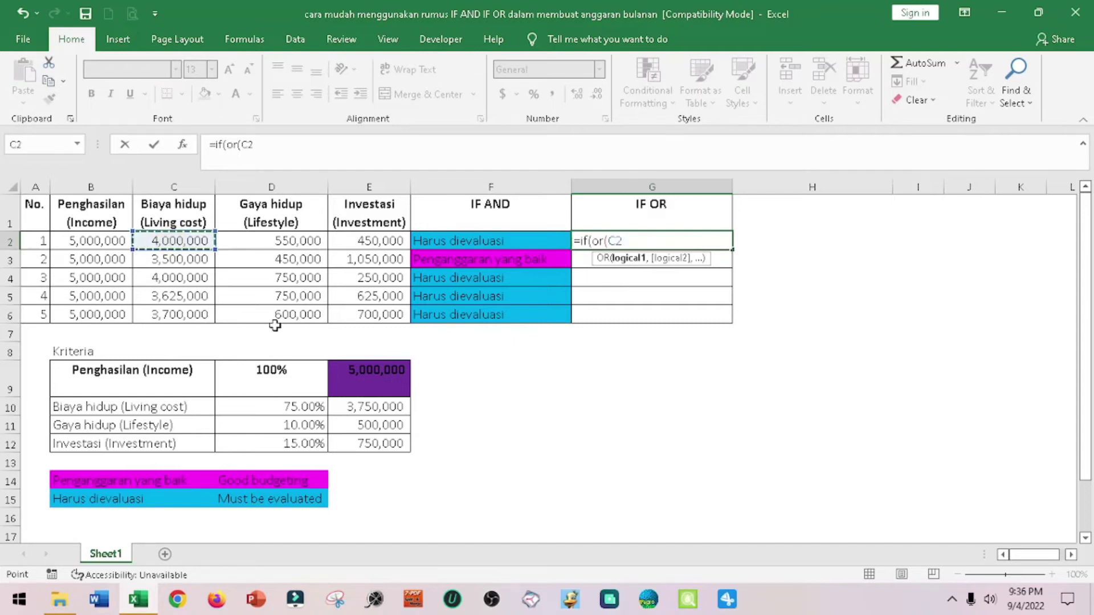
type("<=")
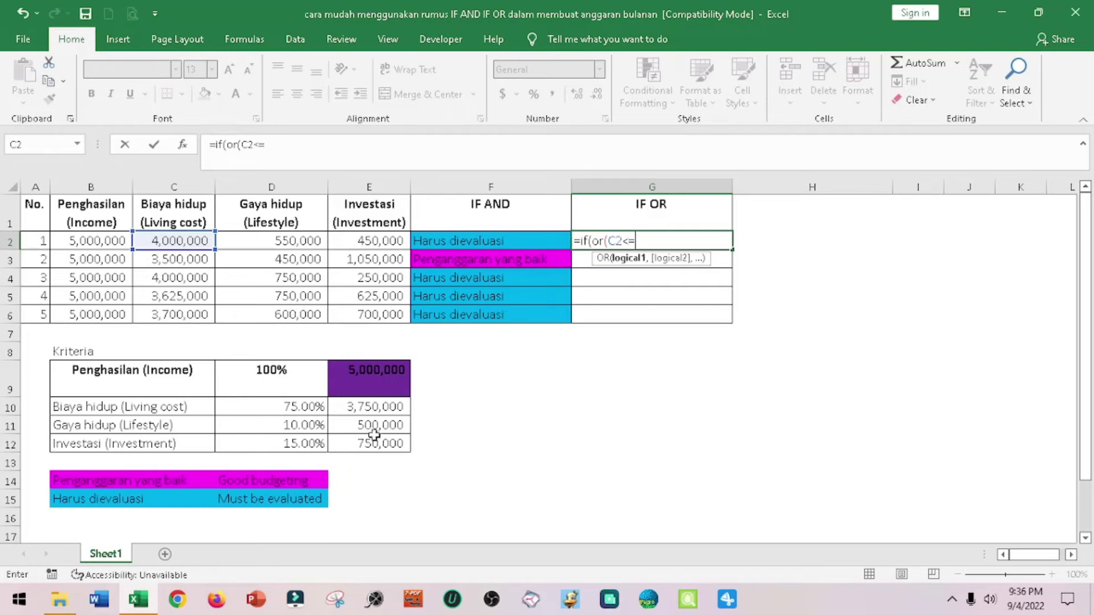
left_click(385, 404)
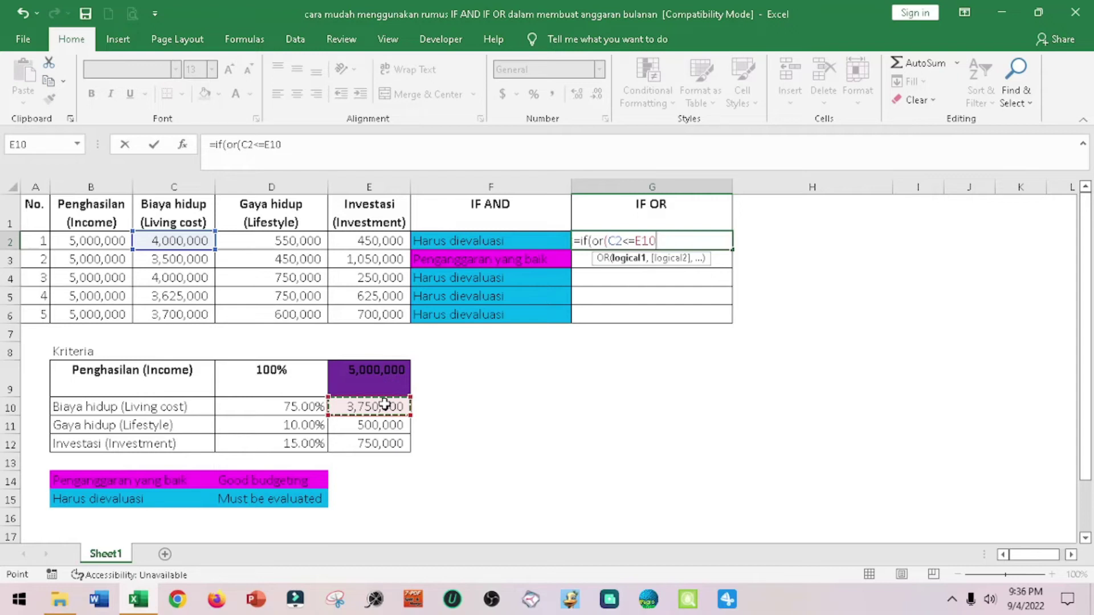
type(",")
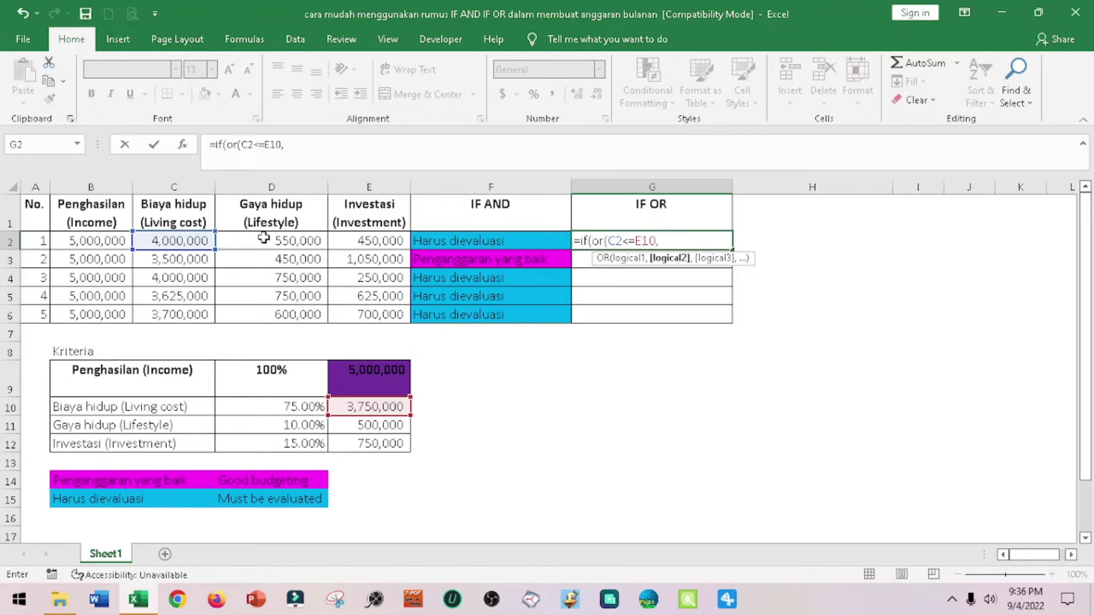
- Add the OR conditions D2<=E11 and E2>=E12, then close the OR test
left_click(264, 239)
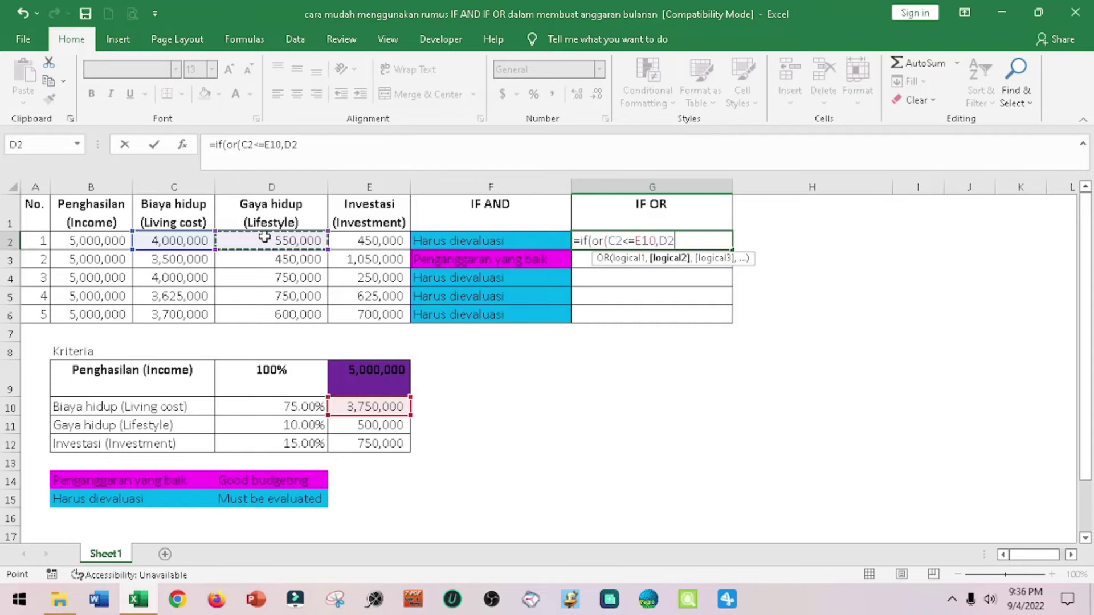
type("<=")
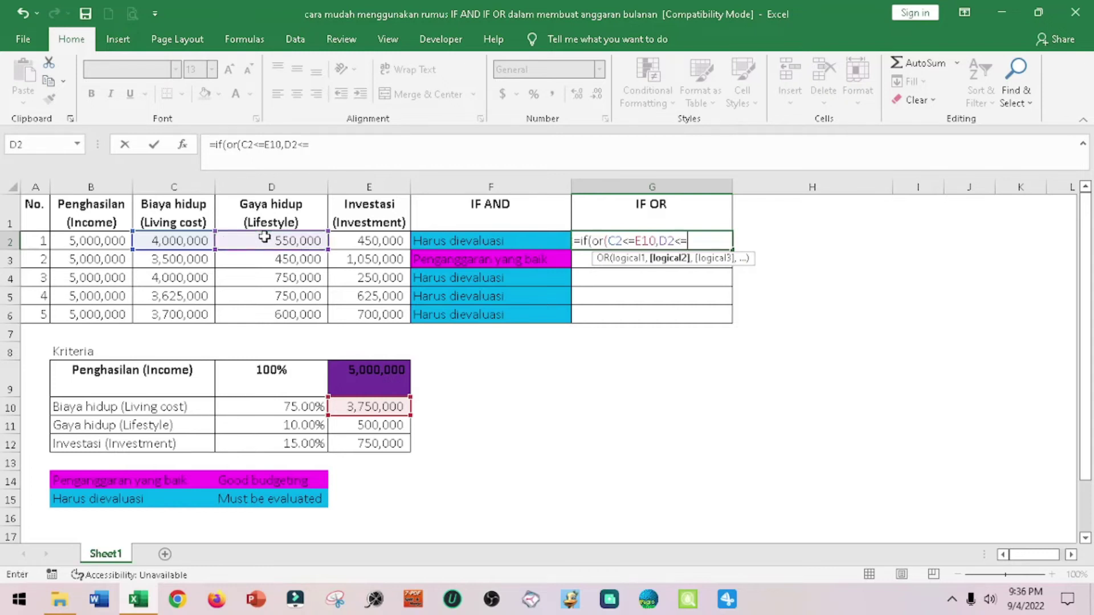
left_click(371, 422)
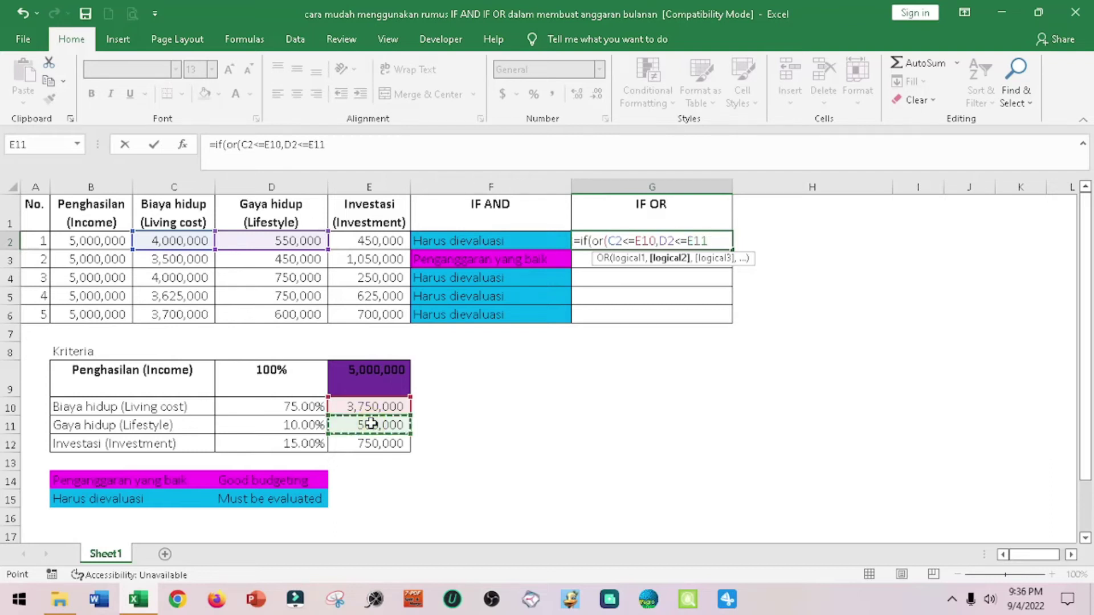
type(",")
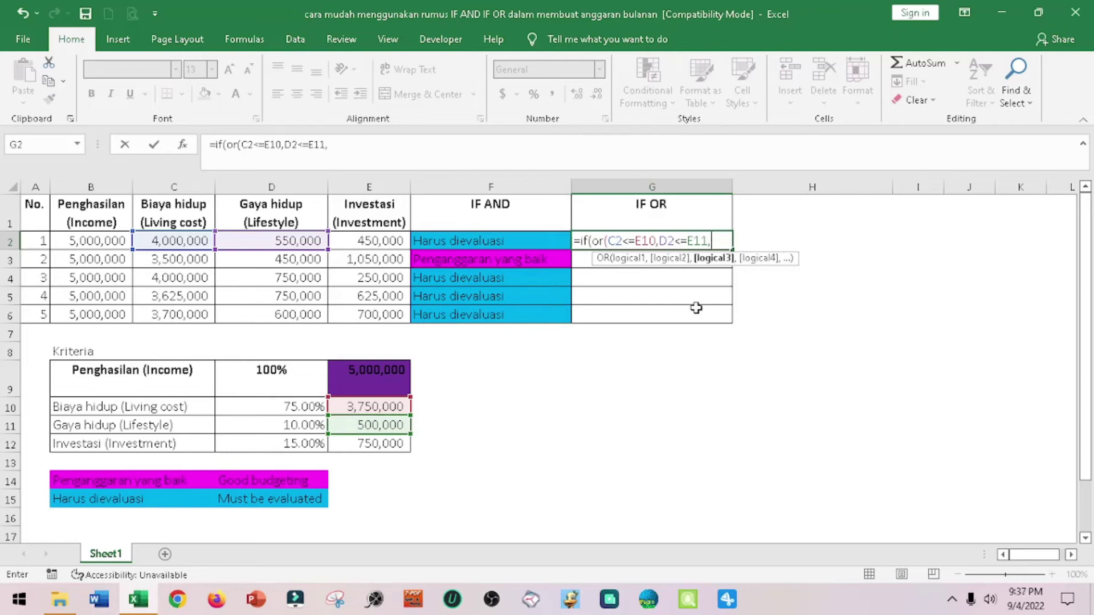
left_click(357, 242)
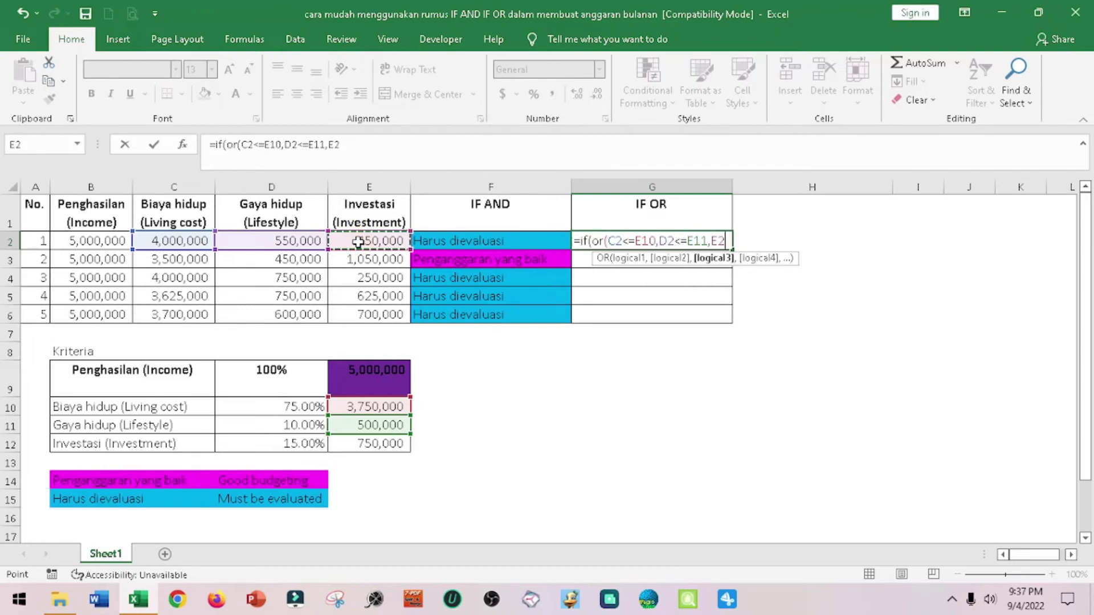
type(">=")
left_click(374, 444)
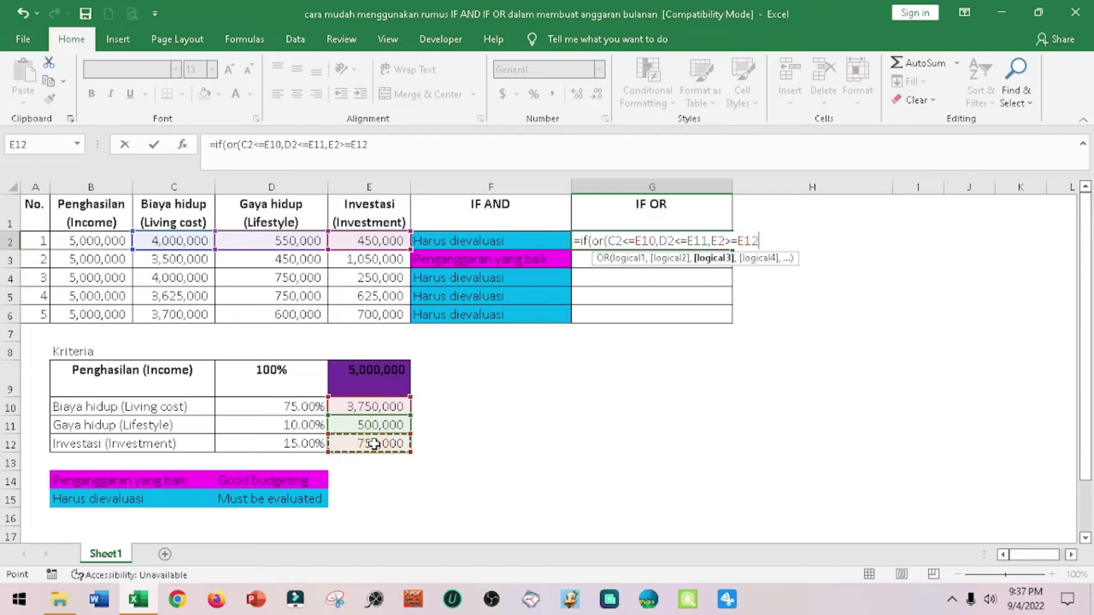
type("),")
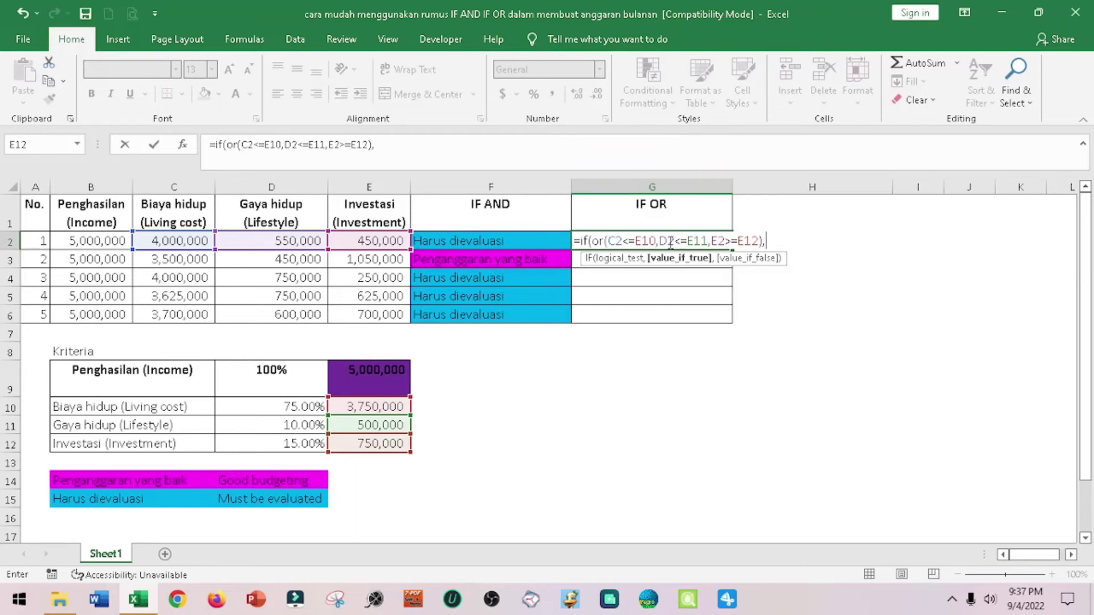
- Finish G2's formula with B14 as the true result and B15 as the false result
left_click(58, 478)
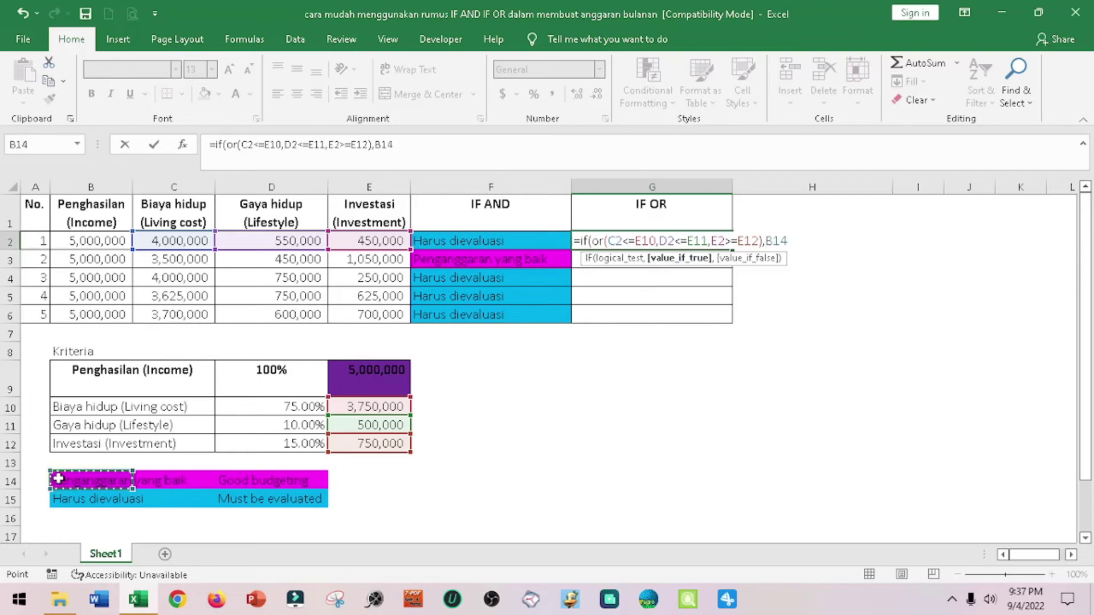
type(",")
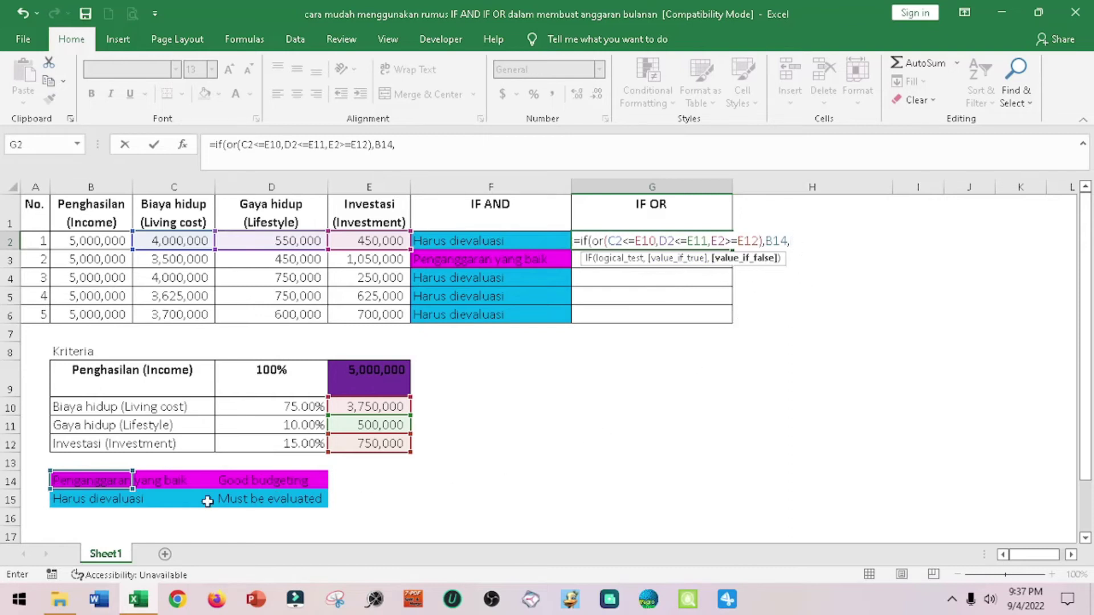
left_click(56, 499)
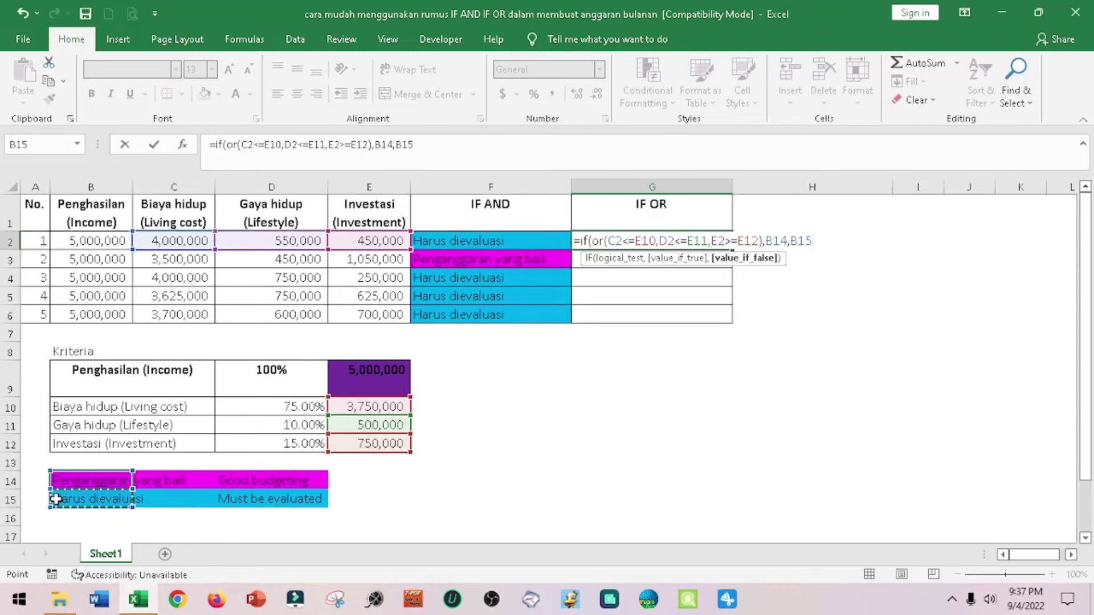
type(")")
key("ctrl+Return")
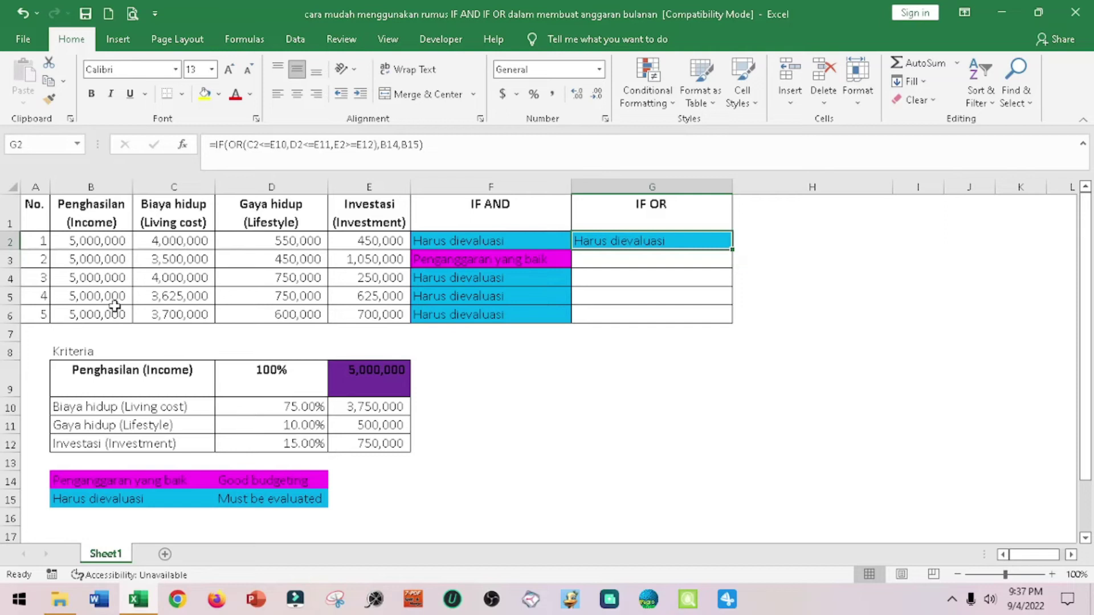
- Lock the criteria references in G2's formula as $C2, $E$10, $D2, $E$11, $E2 and $E$12
left_click(230, 144)
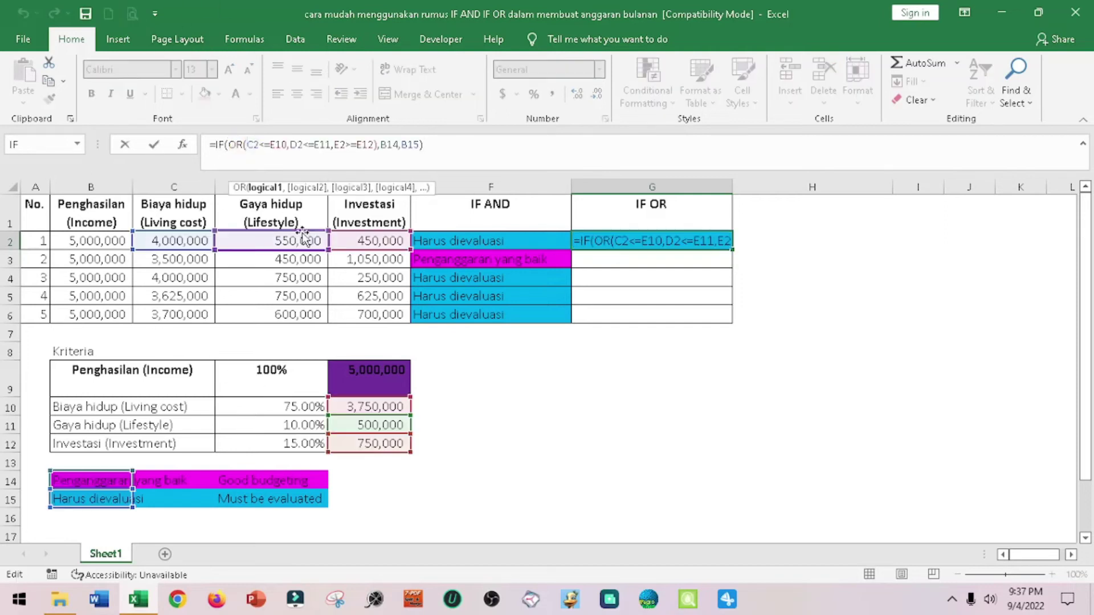
type("$")
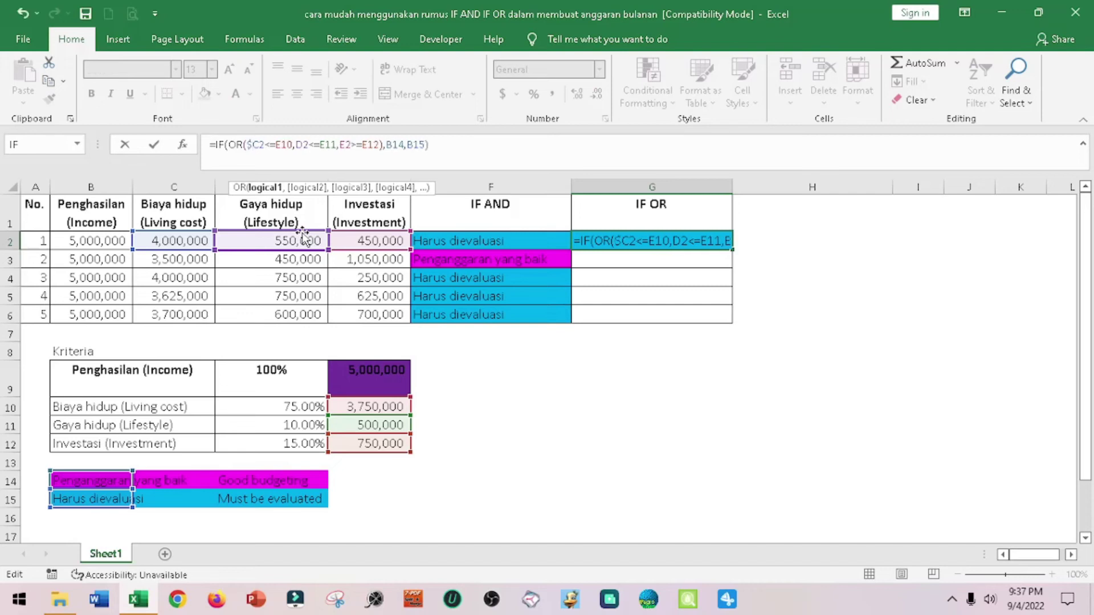
key("Right")
key("Right")
key("Right")
type("$")
key("Right")
type("$")
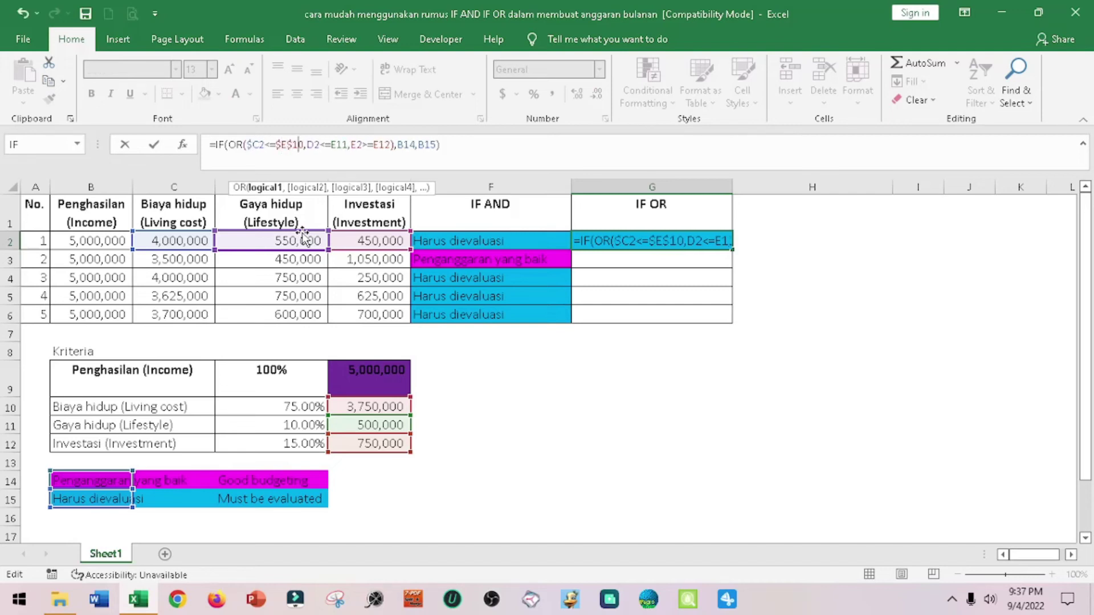
key("Right")
type("$E$")
key("Right")
type("$")
key("Right")
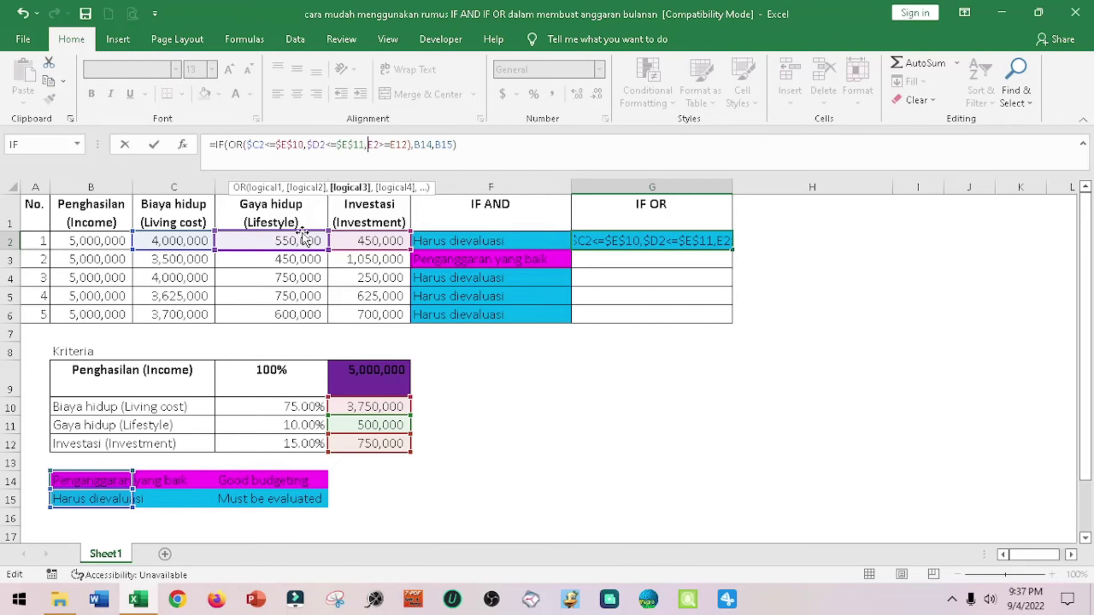
type("$")
key("Right")
key("Right")
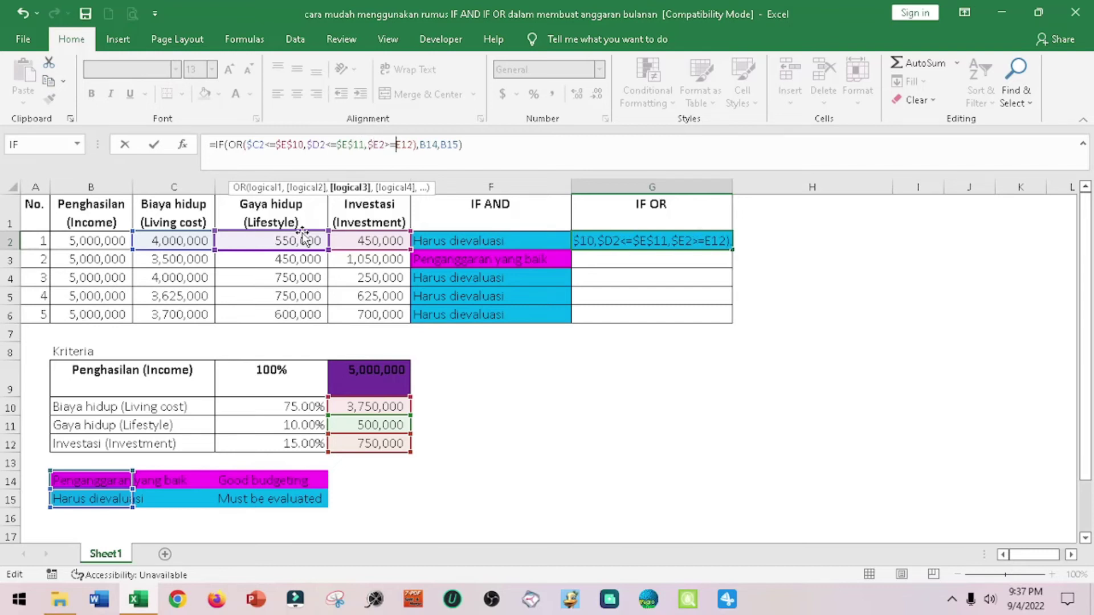
type("$E$")
key("Right")
key("Right")
key("Right")
- Make the result labels absolute as $B$14 and $B$15 and commit the formula
type("#")
key("BackSpace")
type("$")
key("Right")
type("$")
key("Right")
key("Right")
key("Right")
type("$")
key("Right")
type("$")
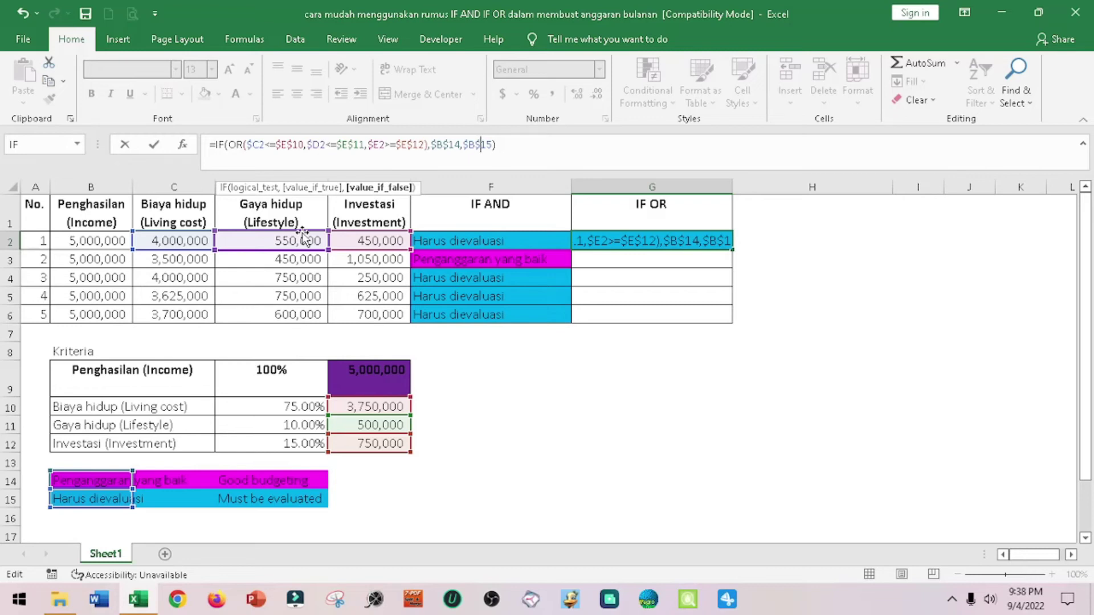
key("Return")
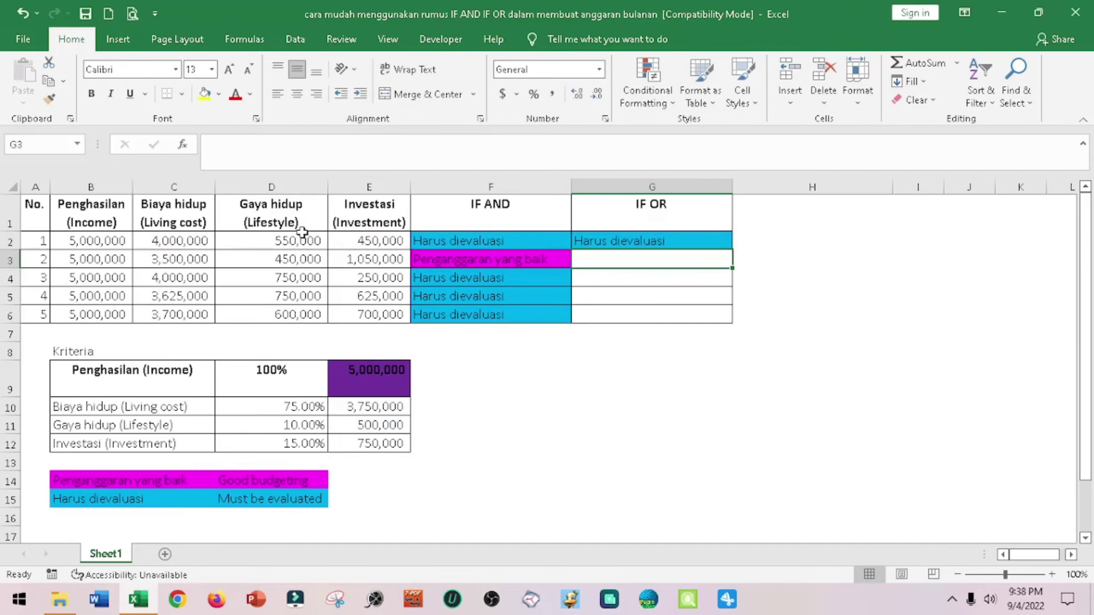
- Copy G2's IF OR formula down through G6
left_click(609, 245)
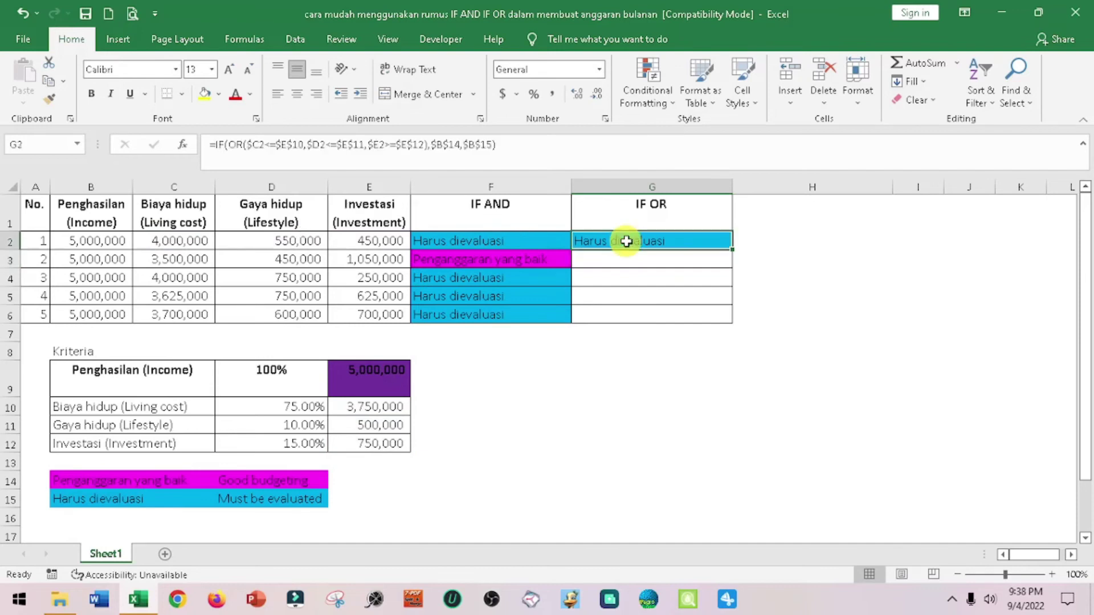
double_click(733, 252)
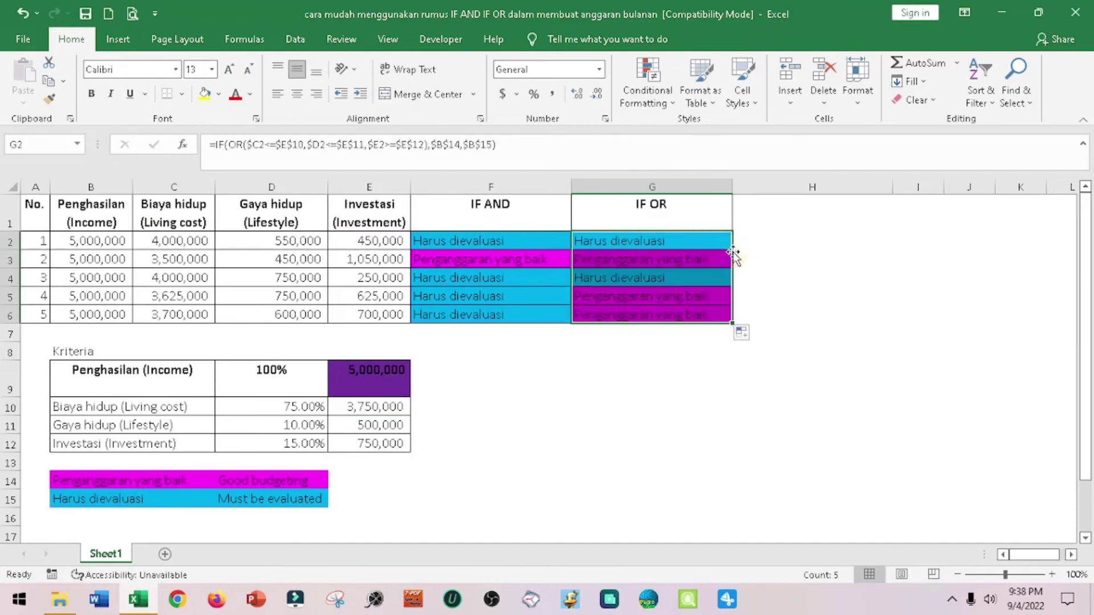
left_click(649, 246)
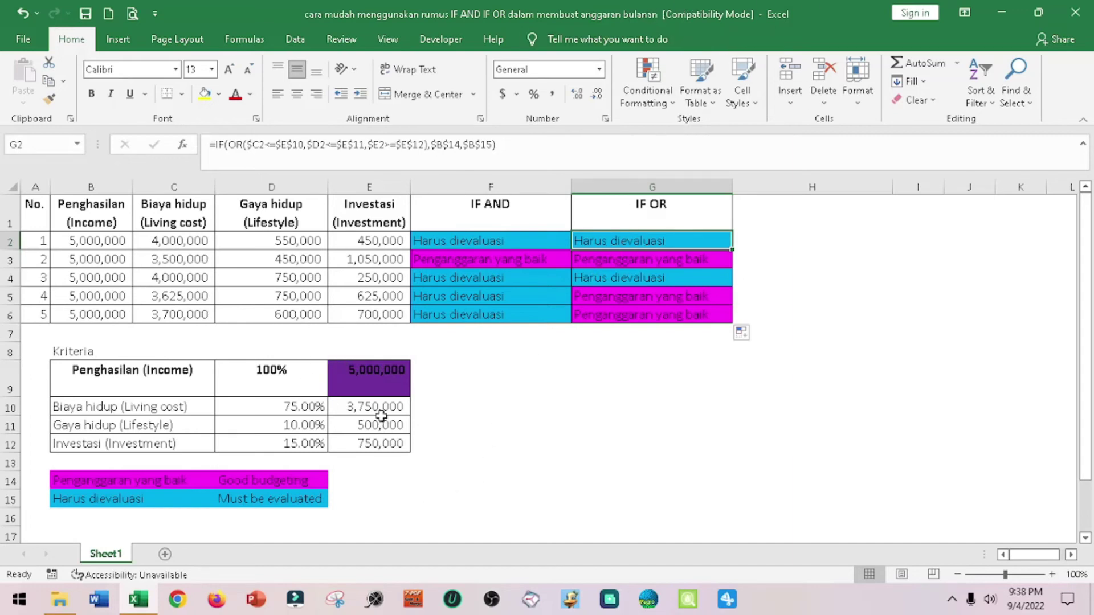
left_click(181, 246)
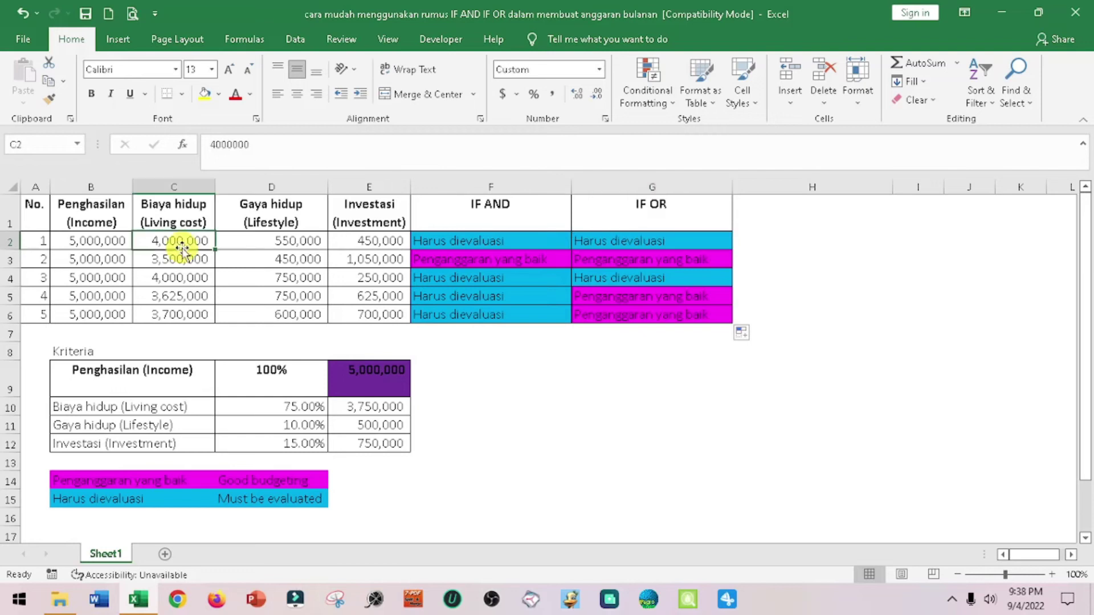
left_click(387, 412)
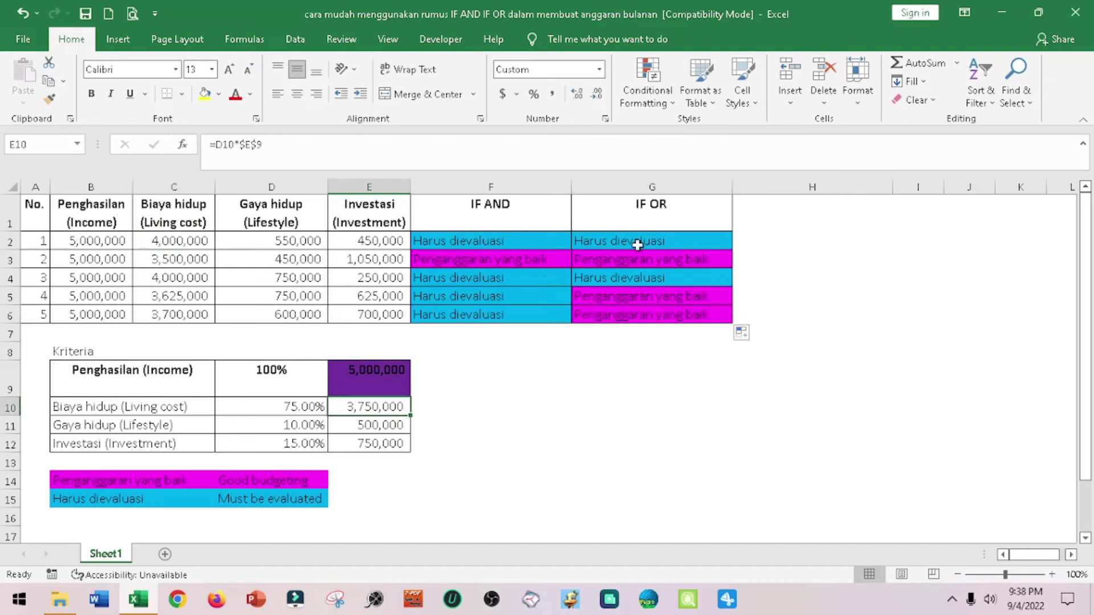
left_click(638, 245)
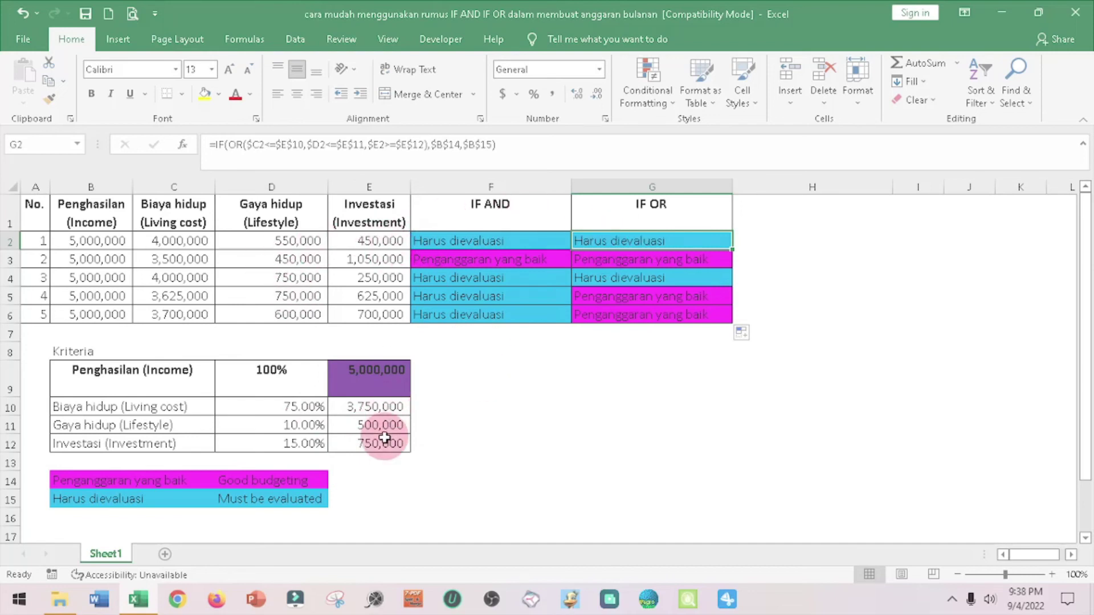
left_click(642, 239)
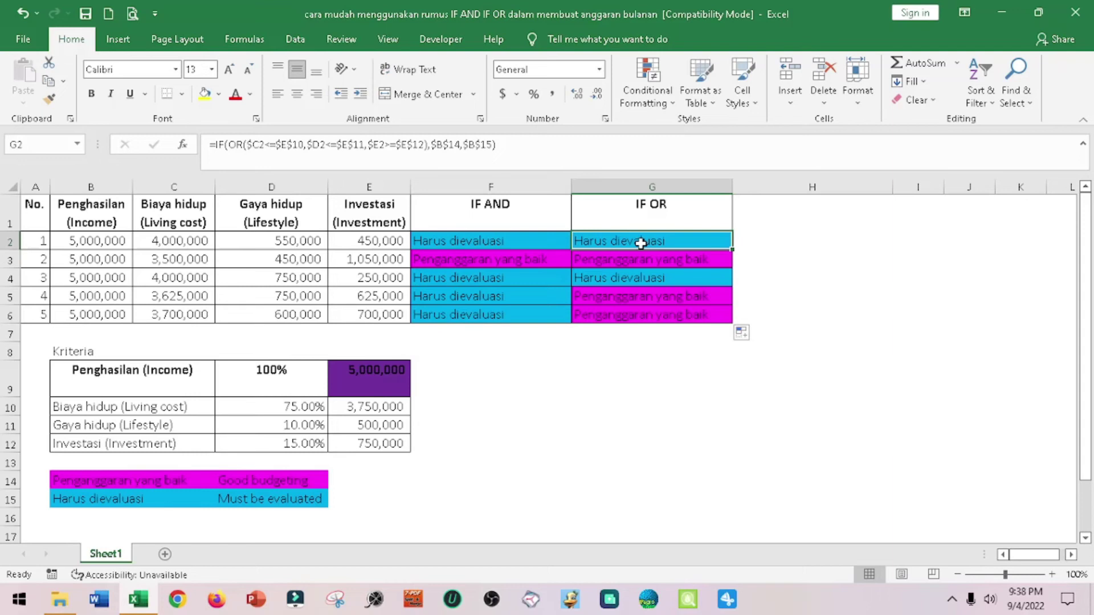
left_click(589, 263)
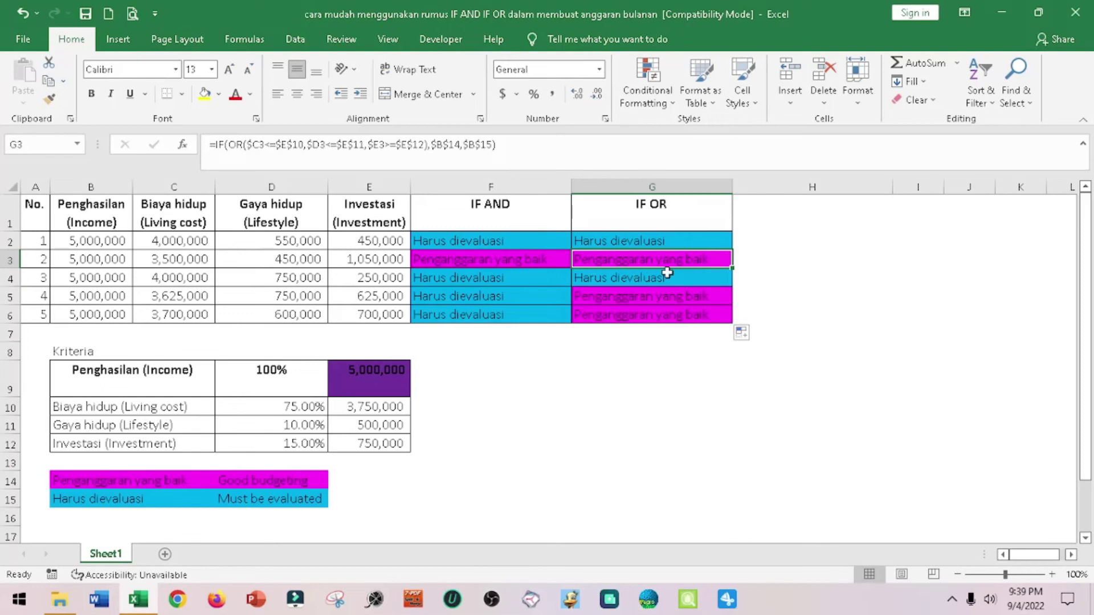
left_click(579, 280)
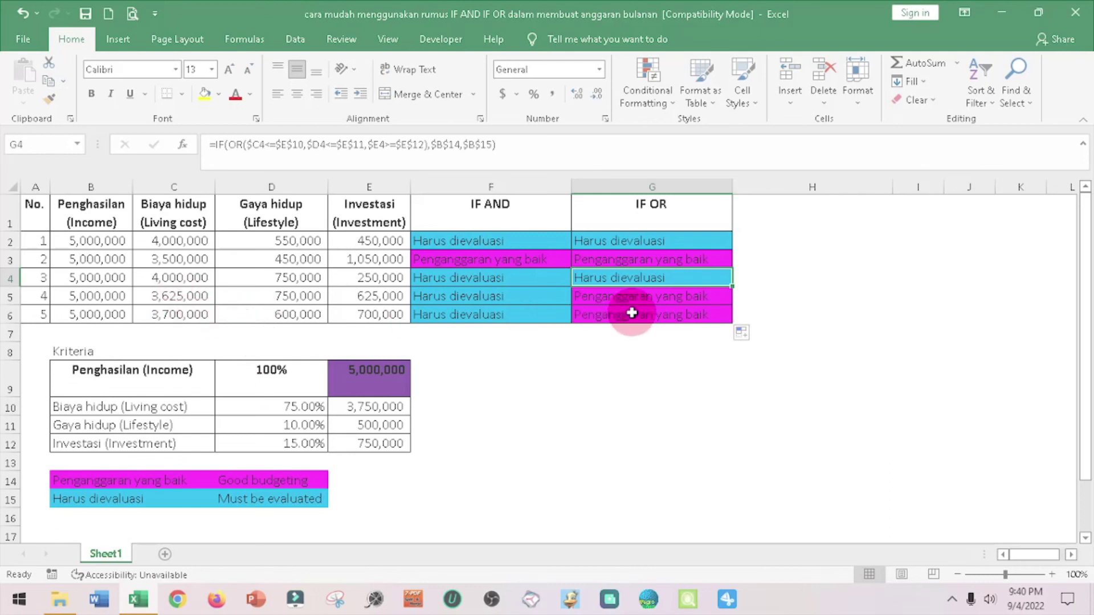
left_click(626, 204)
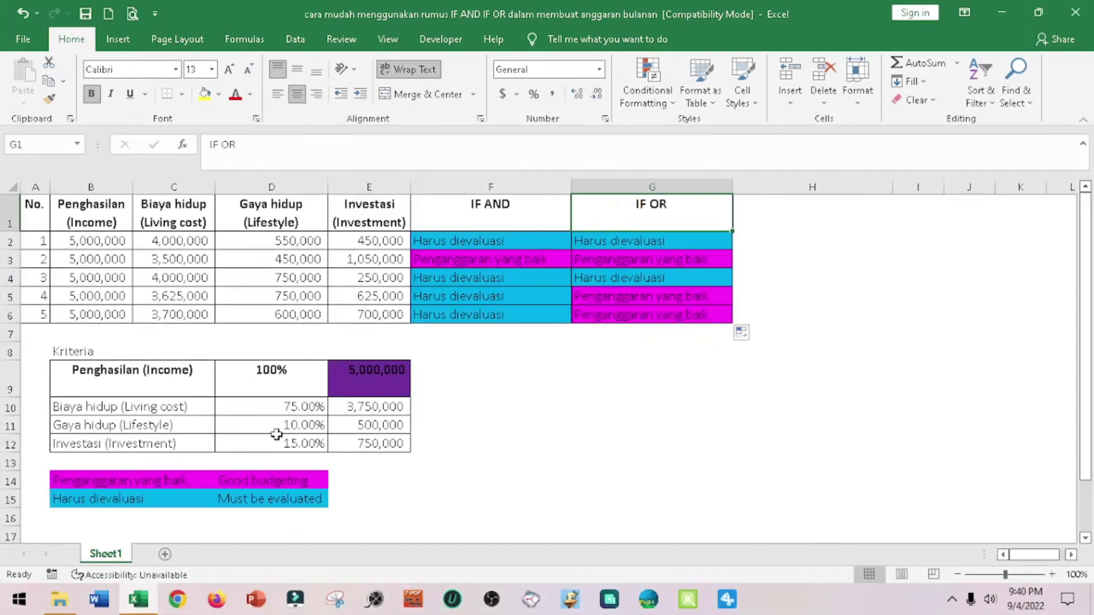
left_click(592, 313)
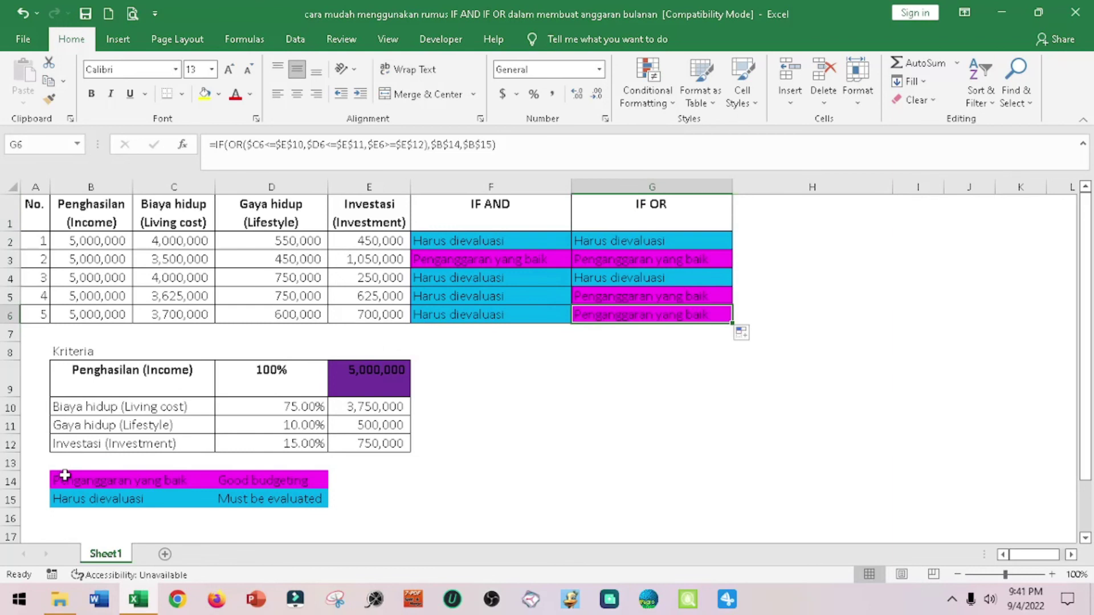